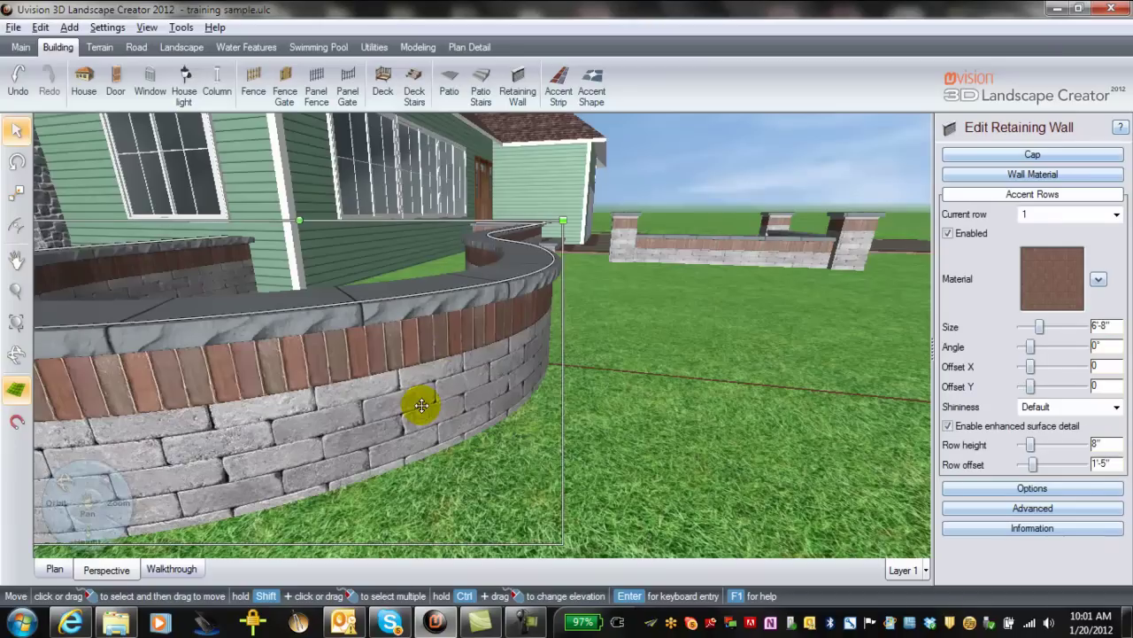
Step: Try the None, Flat and Bullnose cap types on the curved retaining wall
{"action": "left_click", "coordinate": [1032, 154]}
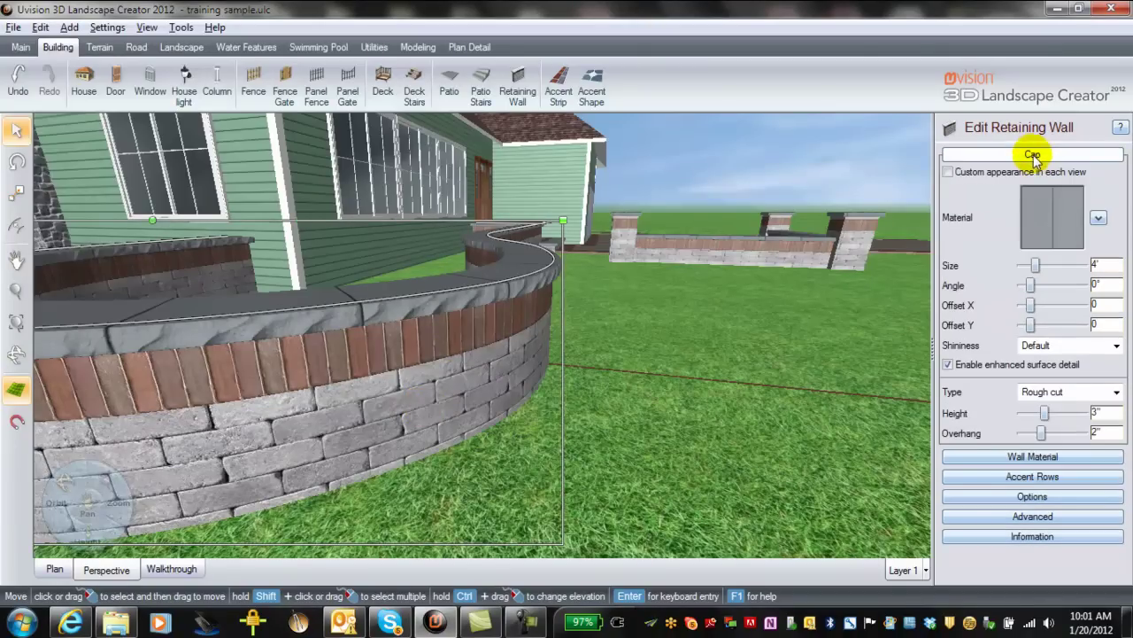
{"action": "left_click", "coordinate": [1116, 396]}
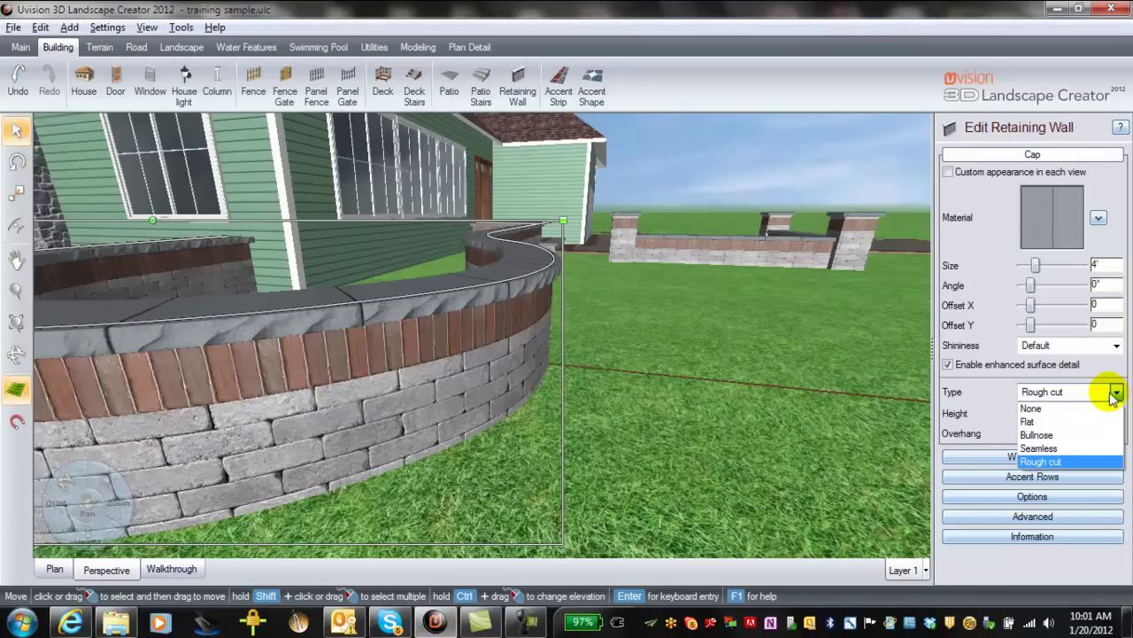
{"action": "left_click", "coordinate": [1070, 410]}
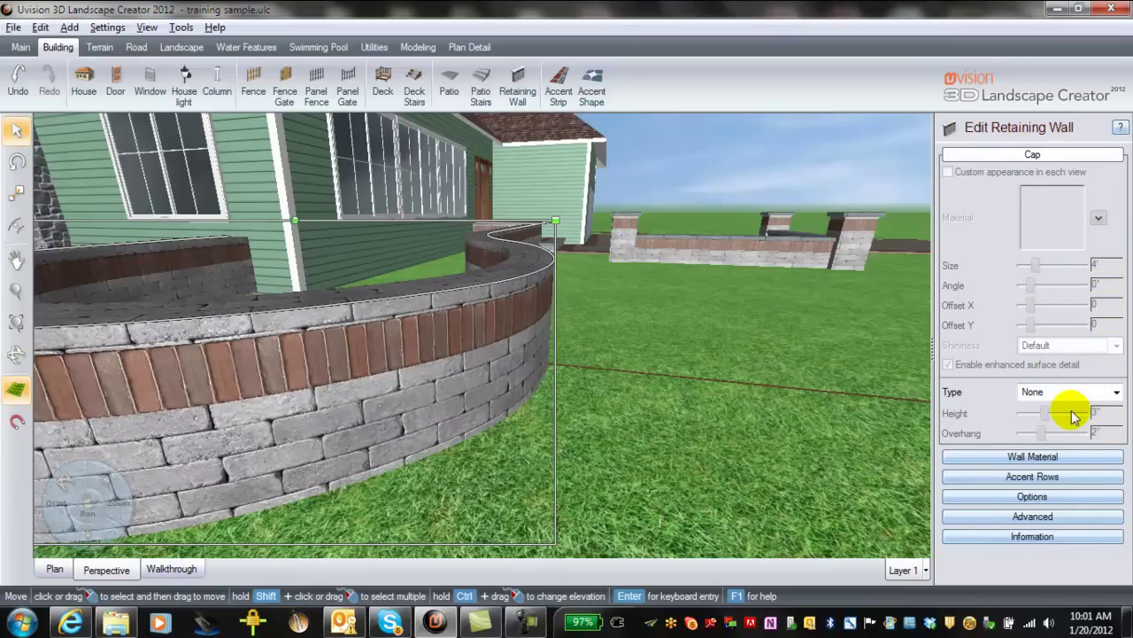
{"action": "left_click", "coordinate": [1115, 394]}
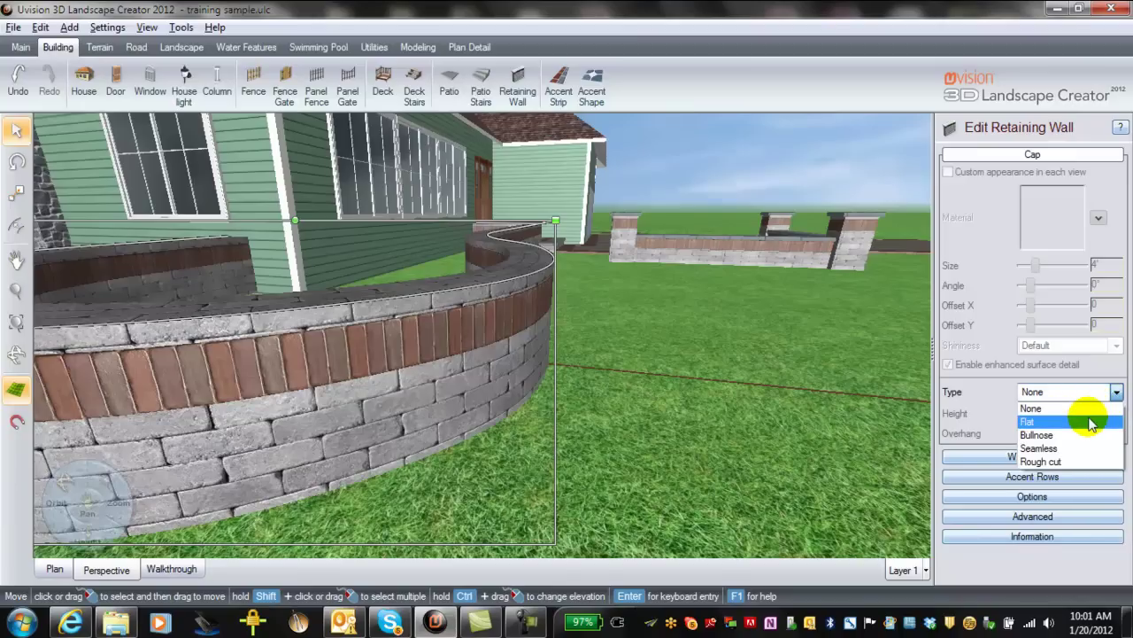
{"action": "left_click", "coordinate": [1091, 422]}
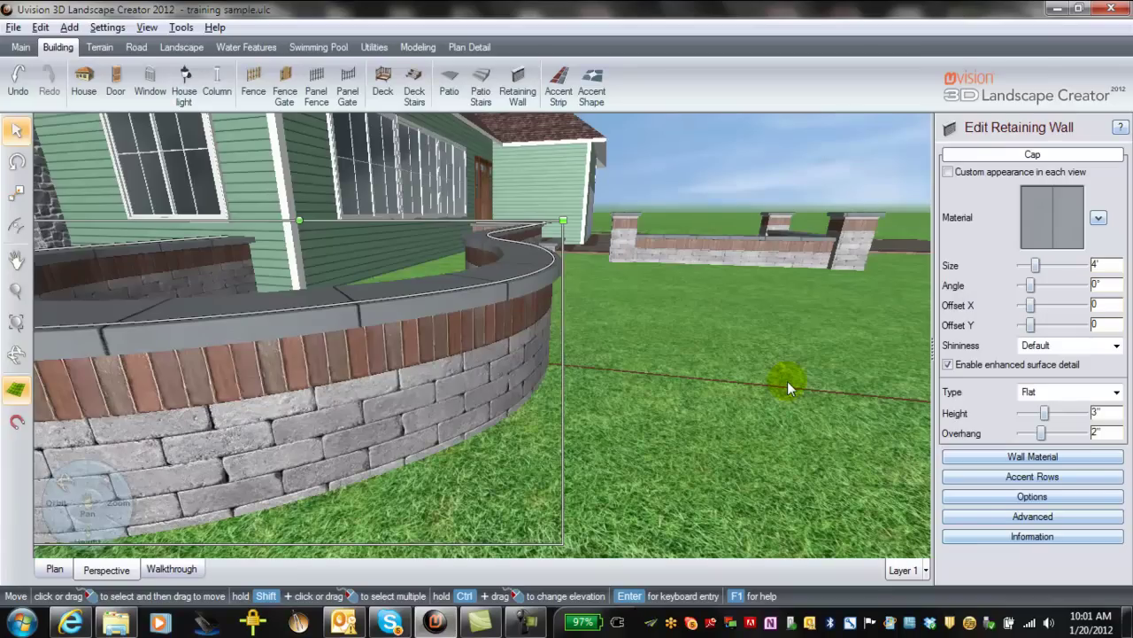
{"action": "left_click", "coordinate": [1117, 392]}
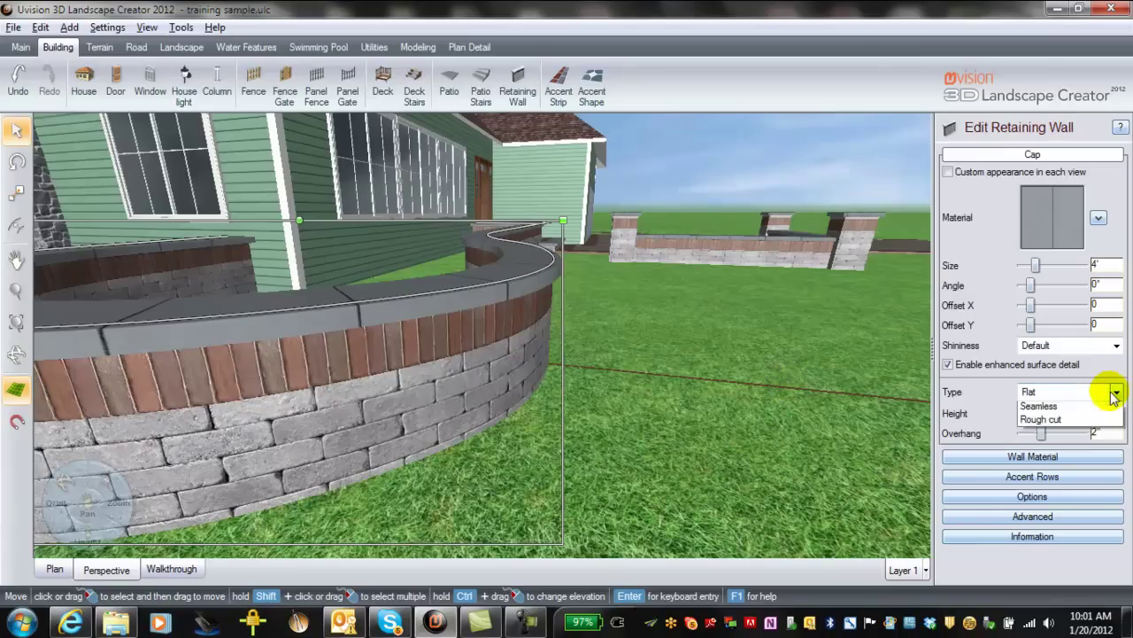
{"action": "left_click", "coordinate": [1085, 433]}
Step: Reduce the cap material size of the curved retaining wall to 1'-3"
{"action": "left_click_drag", "start_coordinate": [579, 384], "coordinate": [651, 351]}
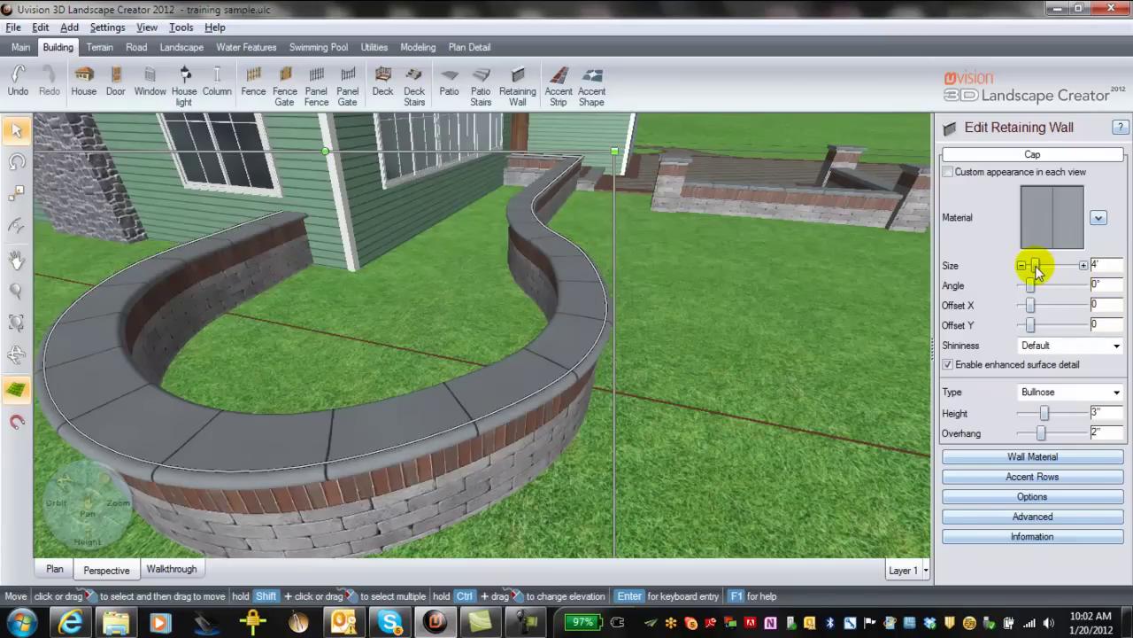
{"action": "left_click_drag", "start_coordinate": [1036, 265], "coordinate": [1032, 265]}
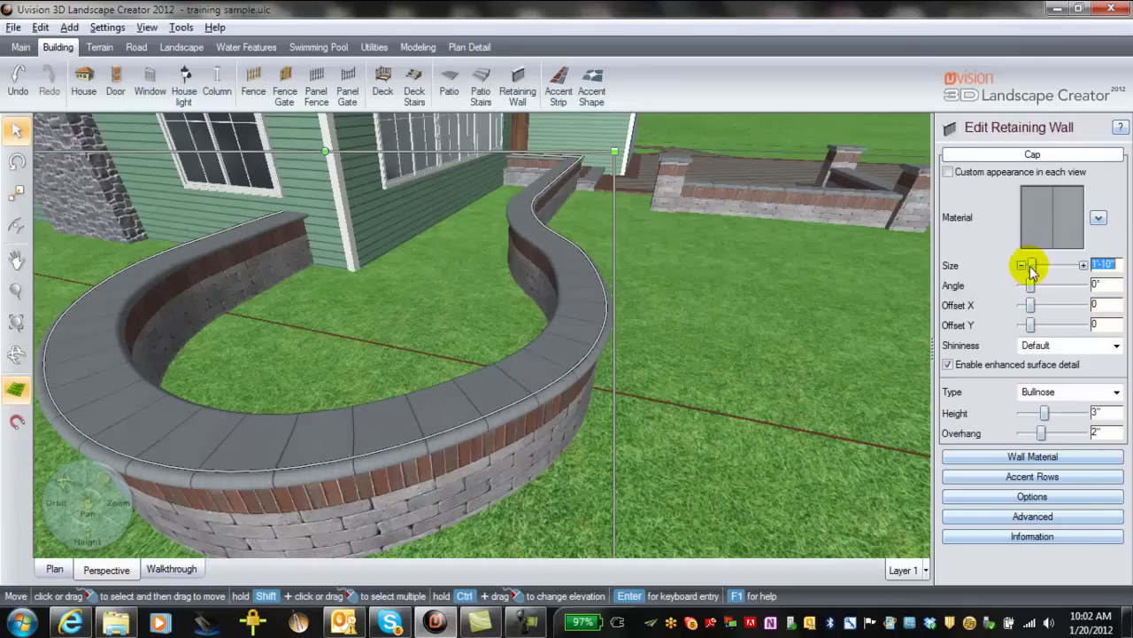
{"action": "left_click", "coordinate": [1021, 265]}
{"action": "left_click", "coordinate": [1021, 265]}
{"action": "left_click", "coordinate": [1021, 265]}
{"action": "left_click", "coordinate": [1021, 265]}
{"action": "left_click", "coordinate": [1021, 265]}
{"action": "middle_click_drag", "start_coordinate": [690, 370], "coordinate": [723, 363]}
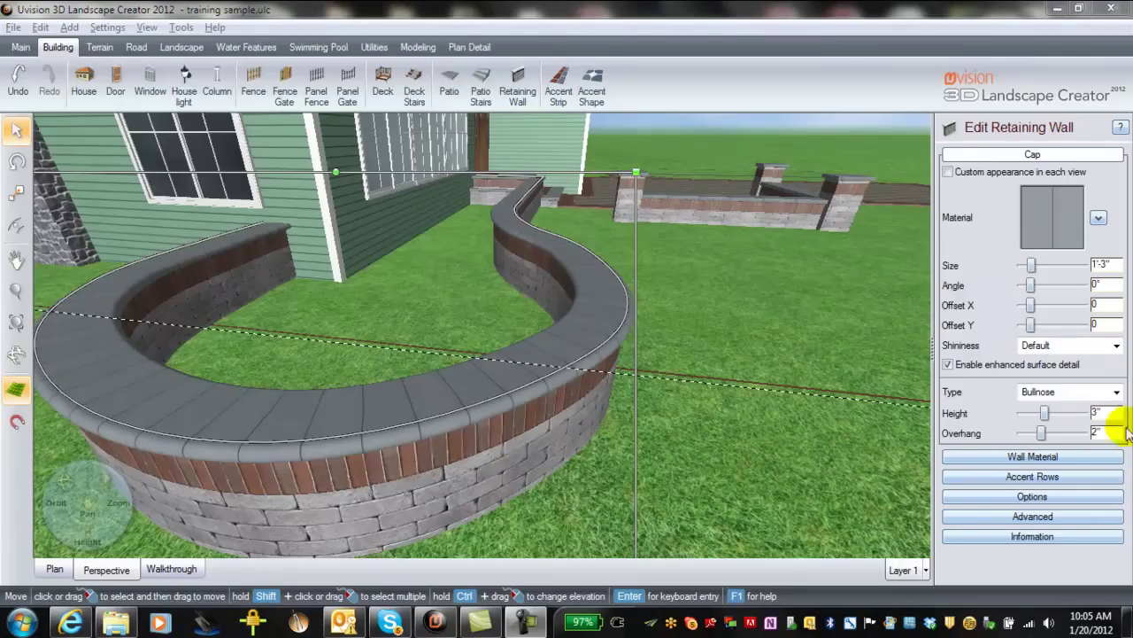
Step: Set the retaining wall's cap type to Rough cut and its cap material size to 2'-4"
{"action": "left_click", "coordinate": [1116, 393]}
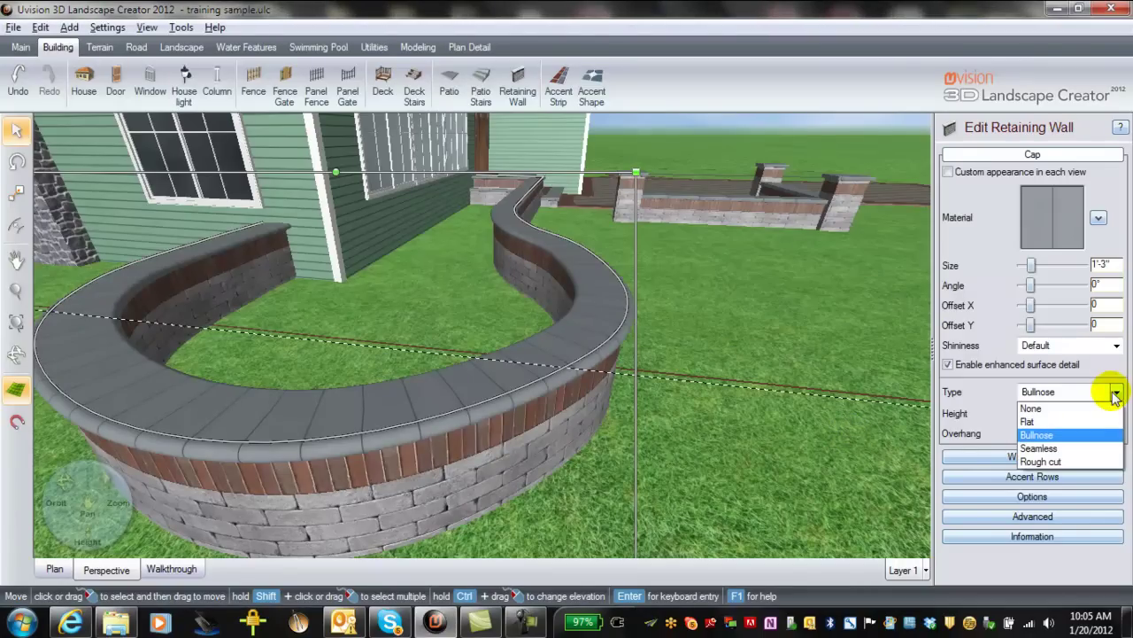
{"action": "left_click", "coordinate": [1067, 462]}
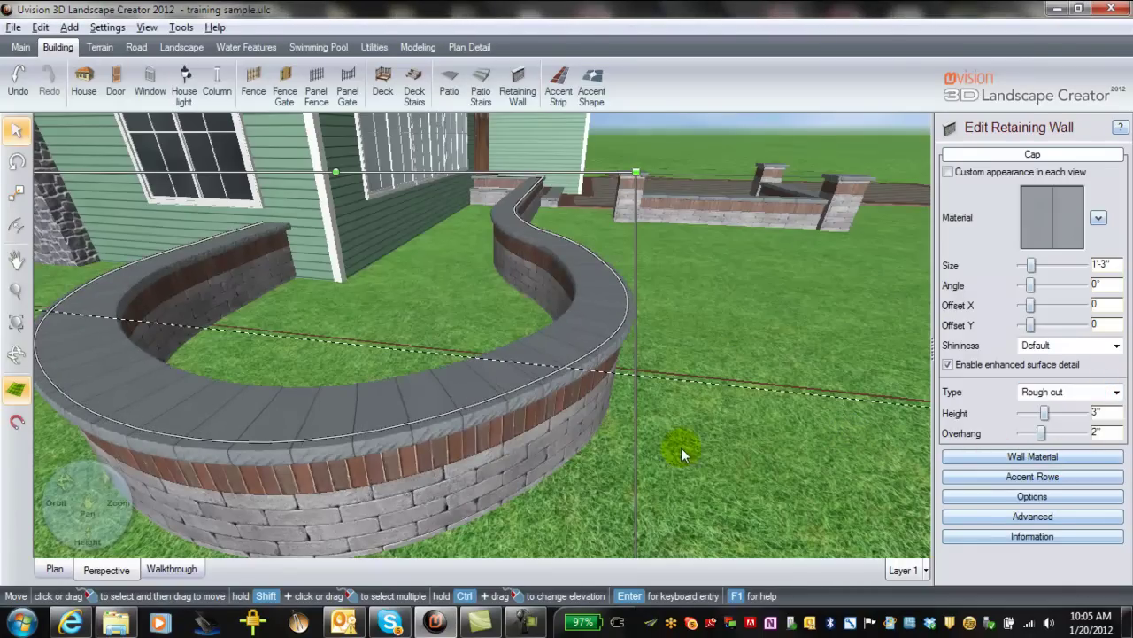
{"action": "left_click", "coordinate": [1021, 266]}
{"action": "left_click", "coordinate": [1084, 267]}
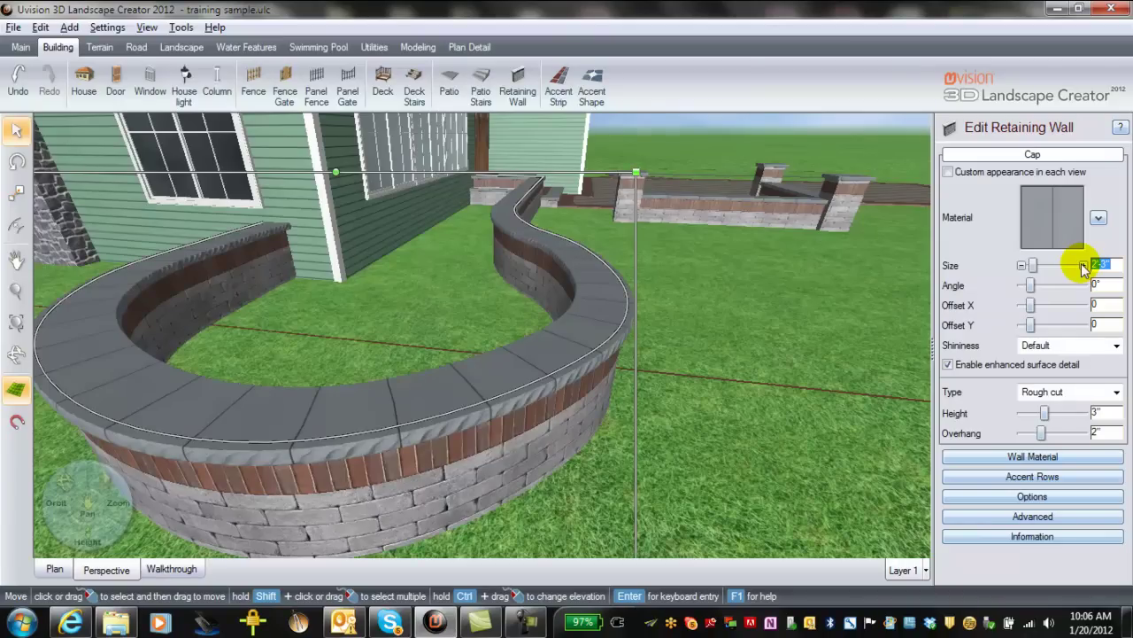
{"action": "left_click", "coordinate": [1084, 267]}
{"action": "middle_click_drag", "start_coordinate": [820, 377], "coordinate": [634, 458]}
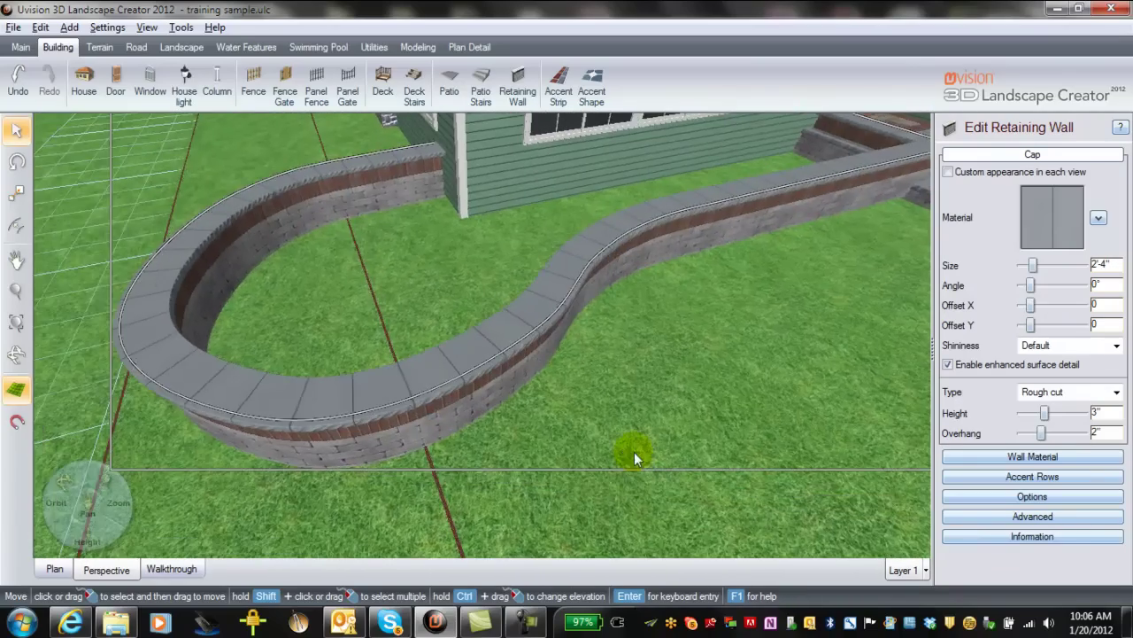
{"action": "middle_click_drag", "start_coordinate": [768, 339], "coordinate": [762, 301]}
Step: Switch to the plan view and copy the shape of the curved retaining wall
{"action": "left_click", "coordinate": [54, 569]}
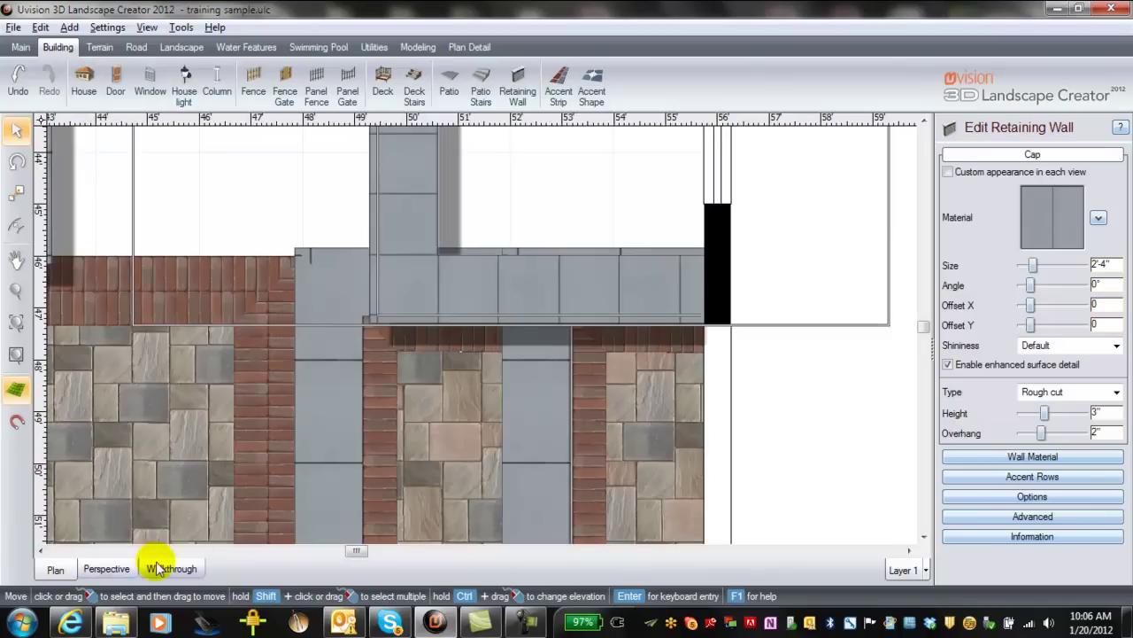
{"action": "scroll", "coordinate": [415, 443], "scroll_direction": "down", "scroll_amount": 6}
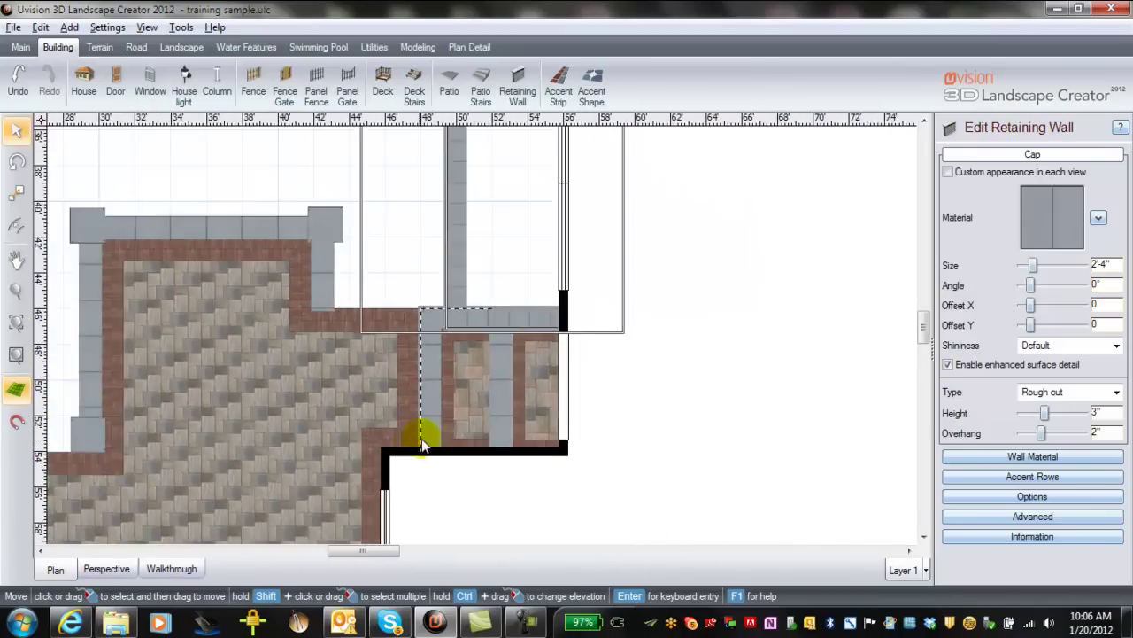
{"action": "middle_click_drag", "start_coordinate": [629, 341], "coordinate": [569, 526]}
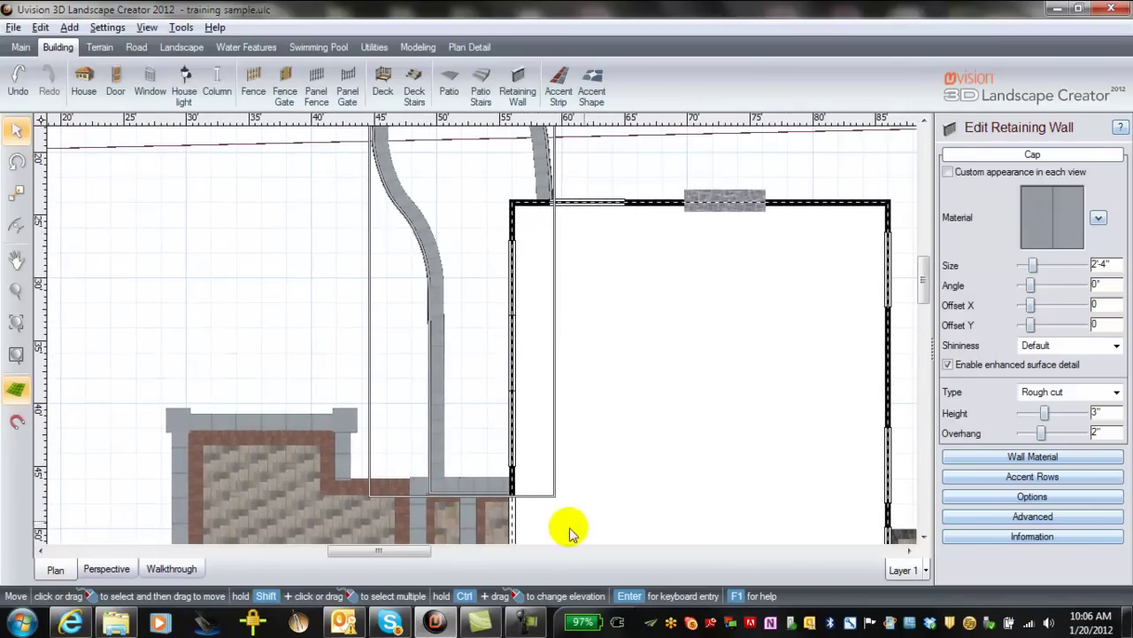
{"action": "middle_click_drag", "start_coordinate": [632, 292], "coordinate": [663, 350]}
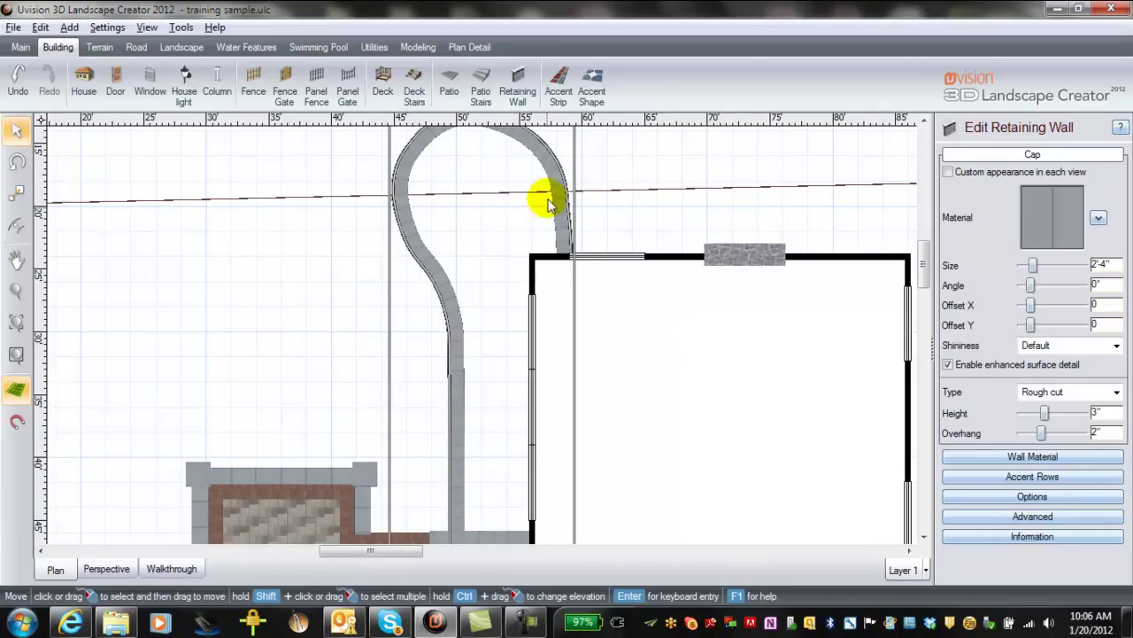
{"action": "left_click", "coordinate": [425, 239]}
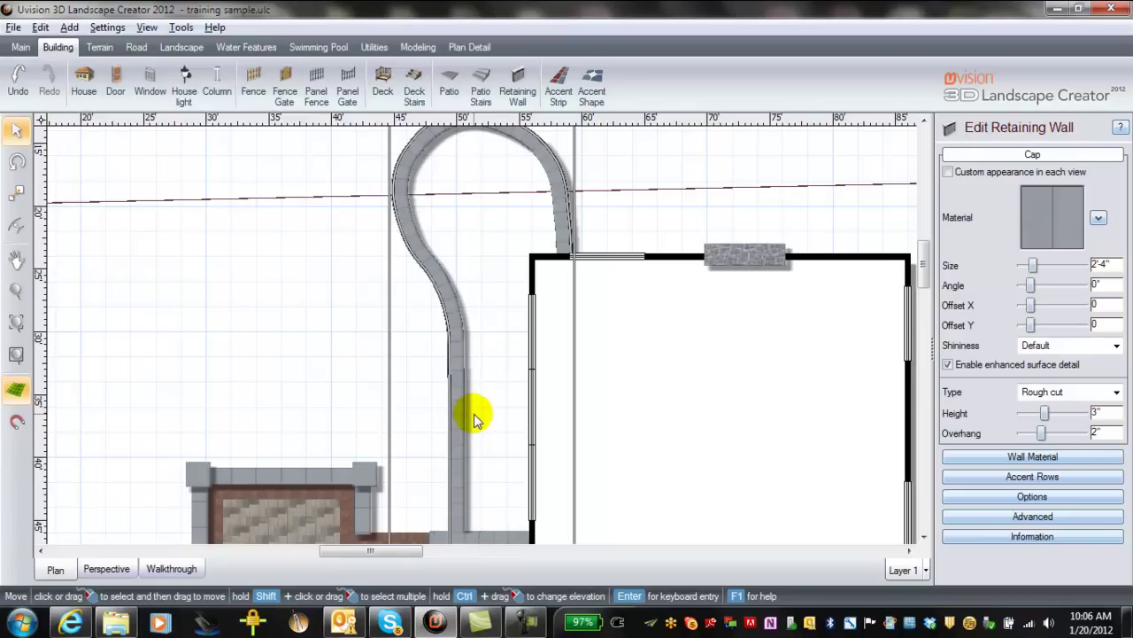
{"action": "left_click", "coordinate": [767, 256]}
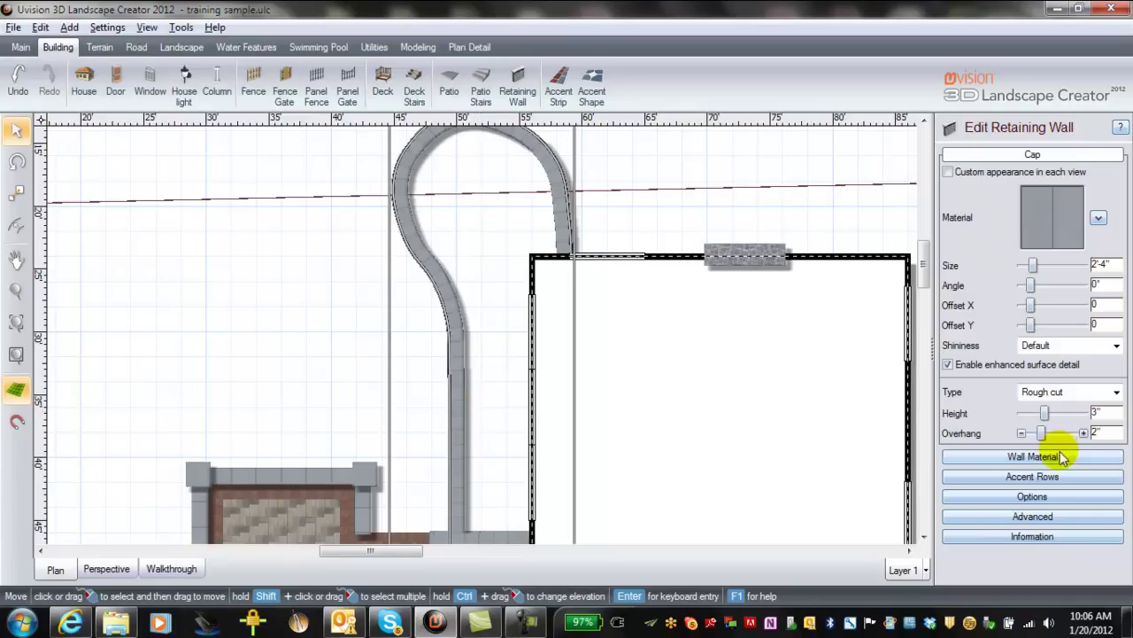
{"action": "left_click", "coordinate": [1052, 497]}
{"action": "left_click", "coordinate": [1108, 342]}
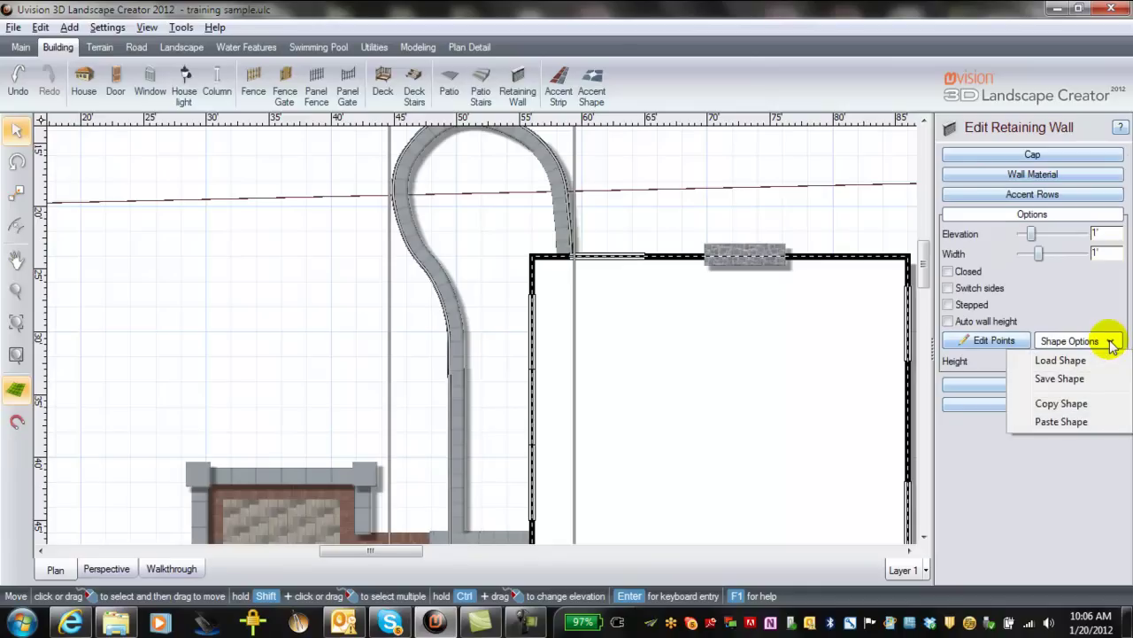
{"action": "left_click", "coordinate": [1073, 401]}
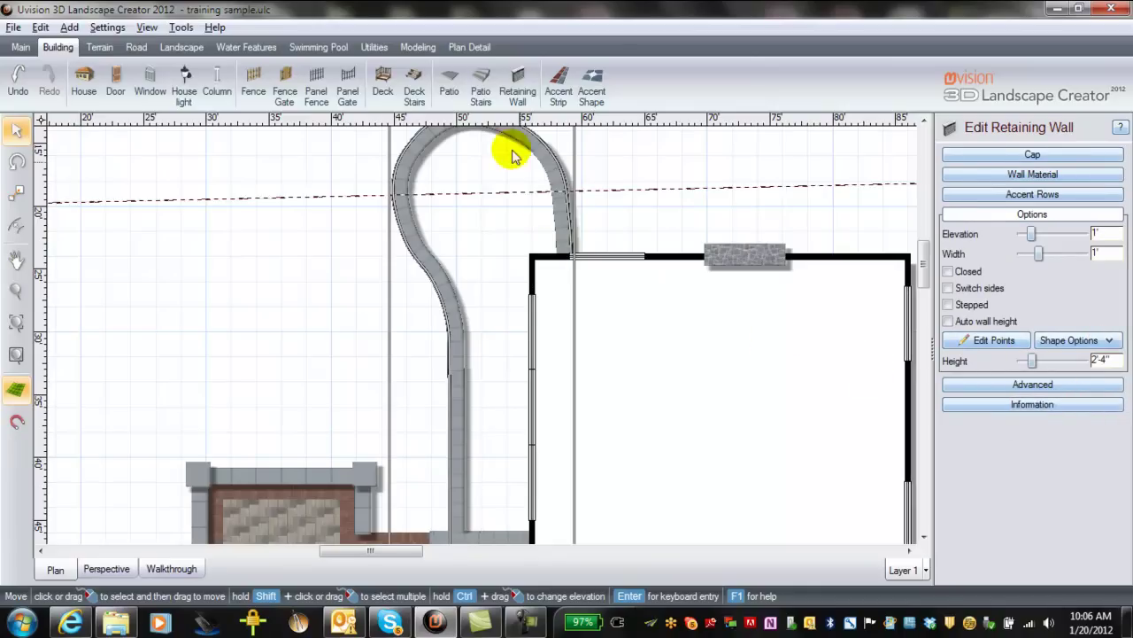
Step: Add a patio by pasting the copied retaining wall shape
{"action": "left_click", "coordinate": [453, 84]}
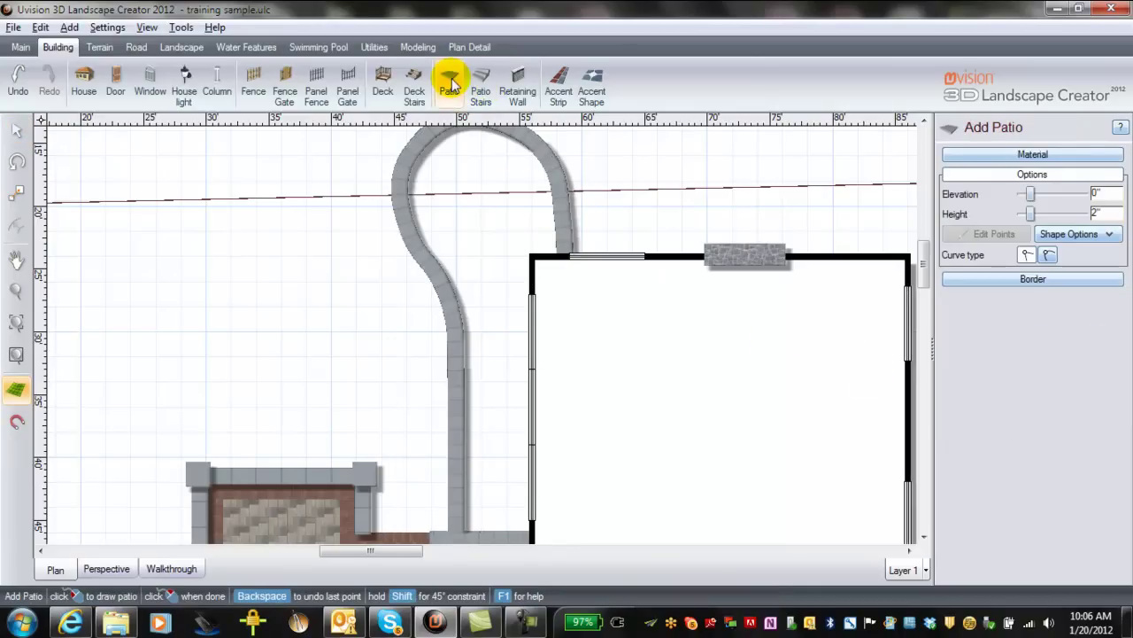
{"action": "left_click", "coordinate": [1109, 235]}
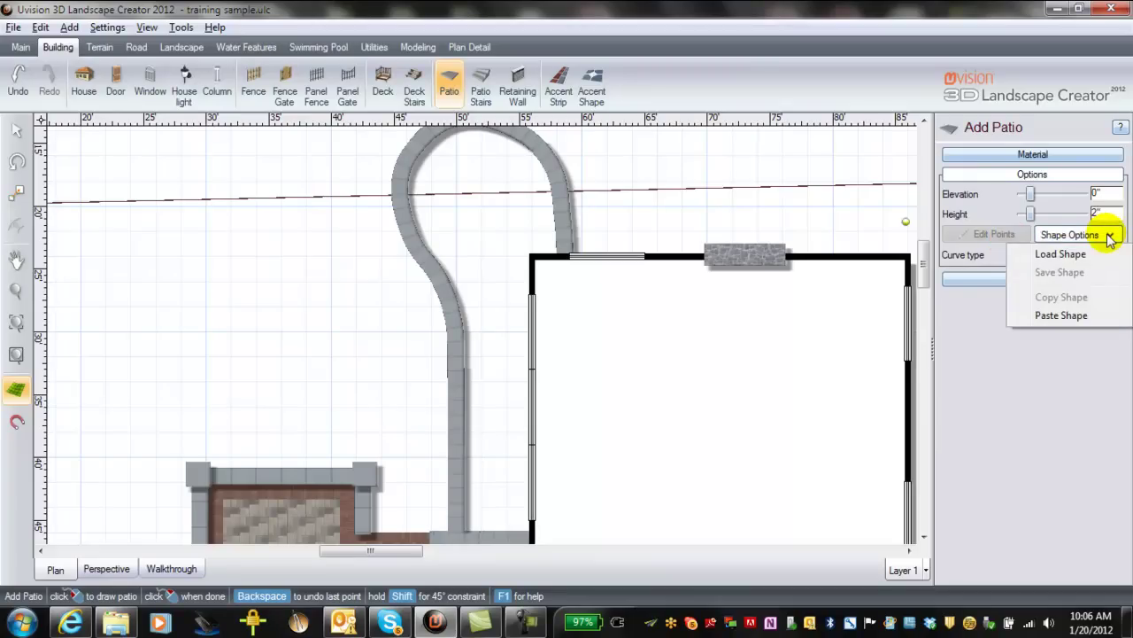
{"action": "left_click", "coordinate": [1084, 319]}
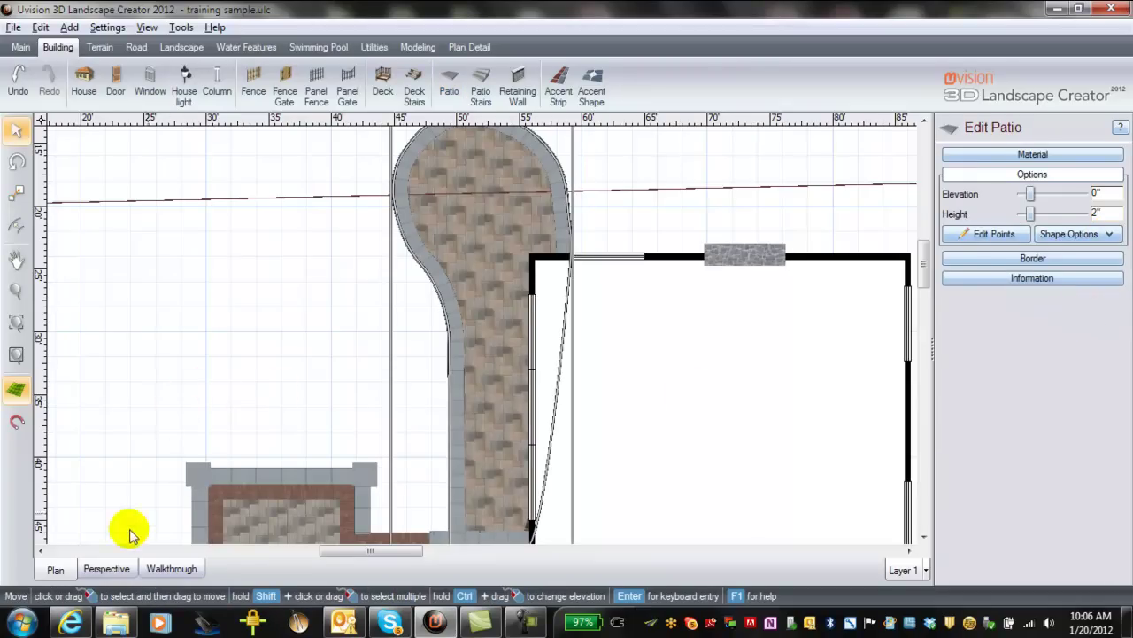
Step: In the perspective view, raise the new patio's elevation to 3'-1"
{"action": "left_click", "coordinate": [106, 567]}
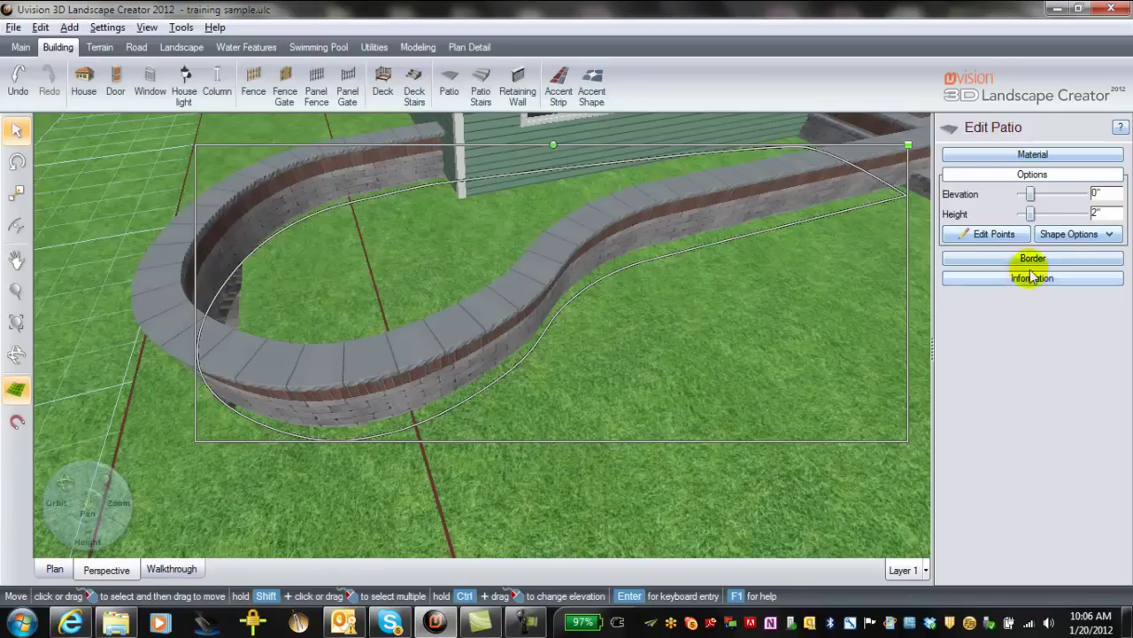
{"action": "left_click", "coordinate": [1085, 195]}
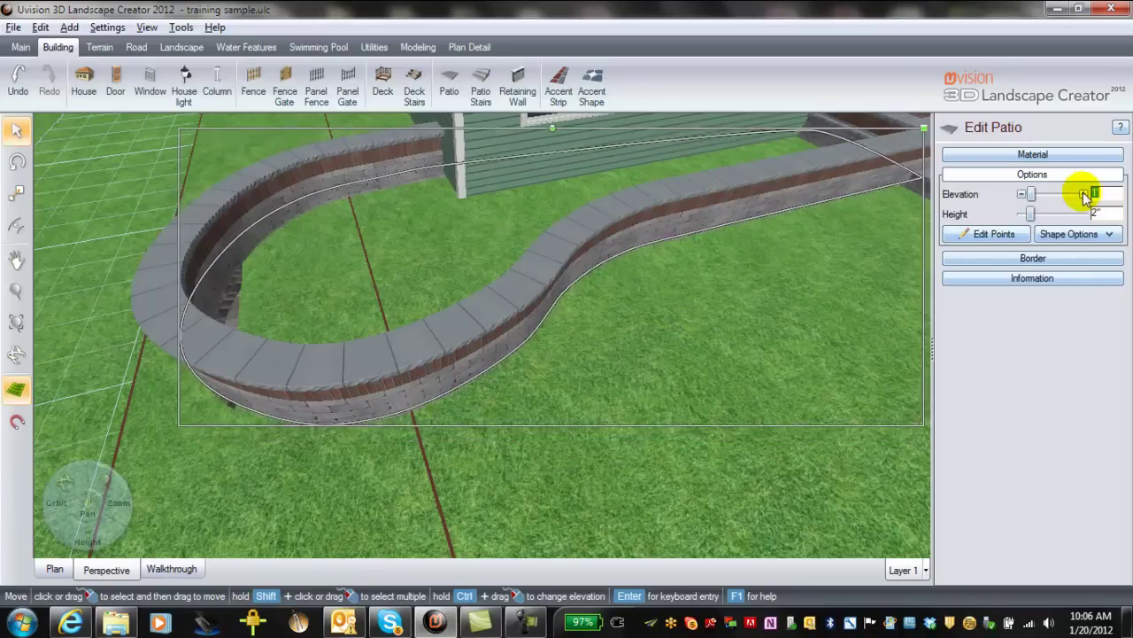
{"action": "left_click", "coordinate": [1085, 194]}
{"action": "left_click", "coordinate": [1084, 195]}
{"action": "left_click", "coordinate": [1084, 195]}
{"action": "left_click", "coordinate": [1084, 195]}
{"action": "left_click", "coordinate": [1085, 194]}
{"action": "left_click", "coordinate": [1085, 195]}
{"action": "left_click", "coordinate": [1085, 195]}
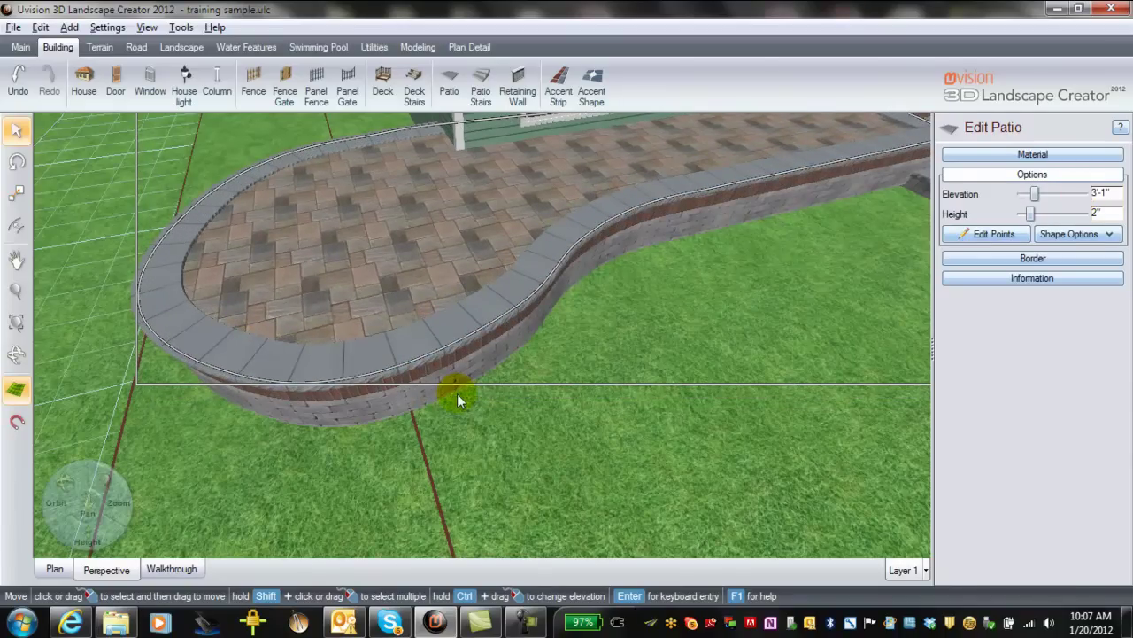
Step: Edit the raised patio's points, moving those along the front S-curve inward beneath the retaining wall's cap
{"action": "middle_click_drag", "start_coordinate": [462, 424], "coordinate": [625, 318]}
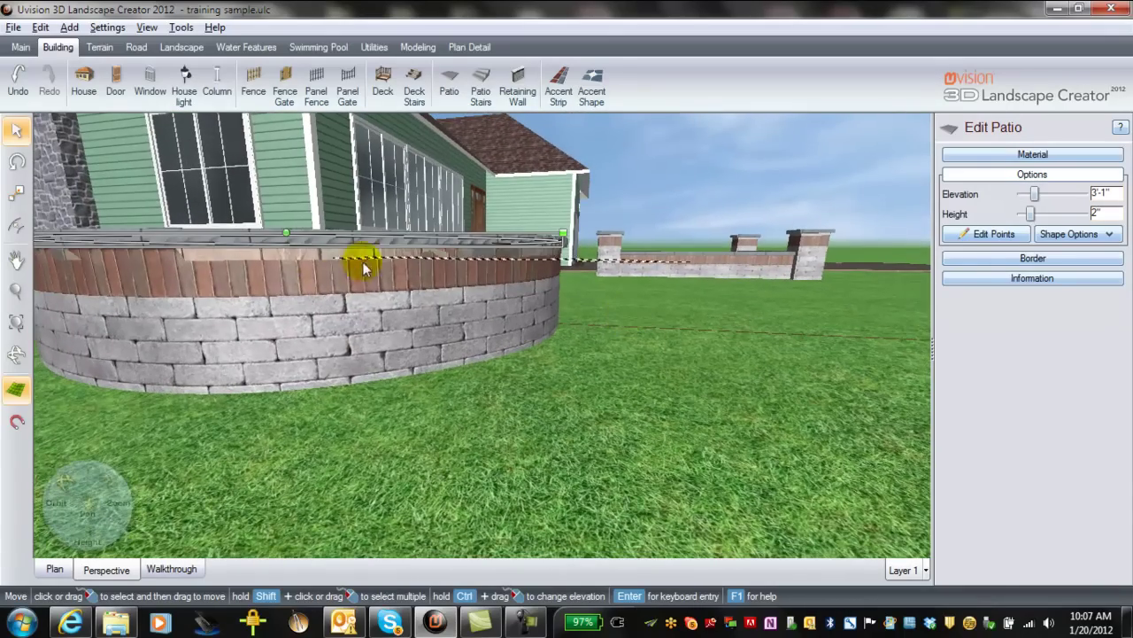
{"action": "middle_click_drag", "start_coordinate": [684, 310], "coordinate": [449, 281]}
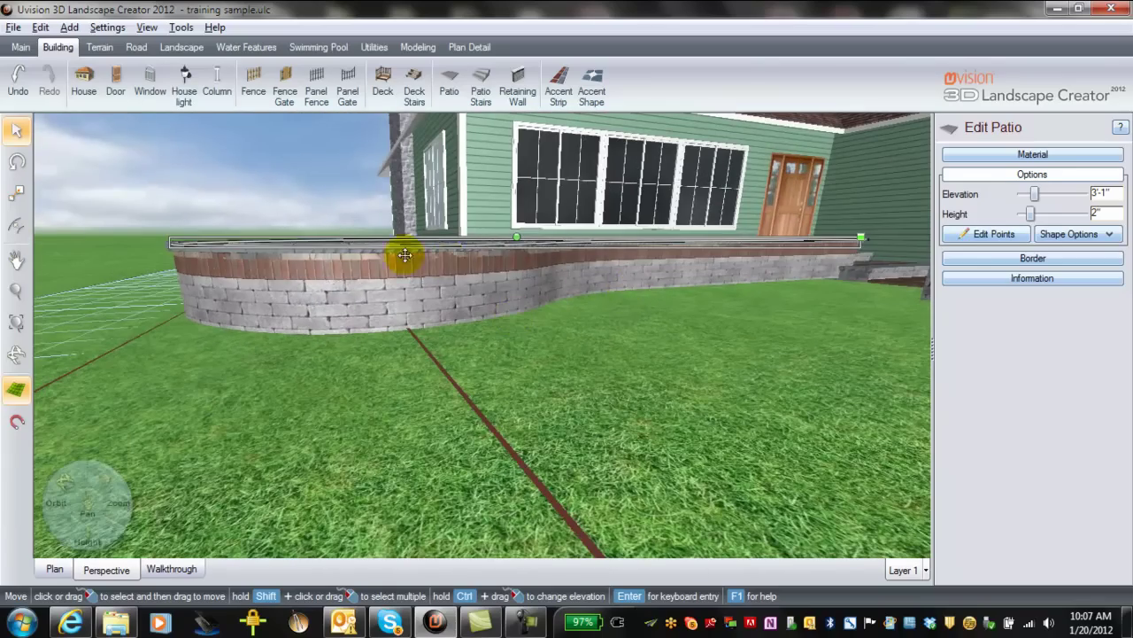
{"action": "scroll", "coordinate": [470, 300], "scroll_direction": "up", "scroll_amount": 5}
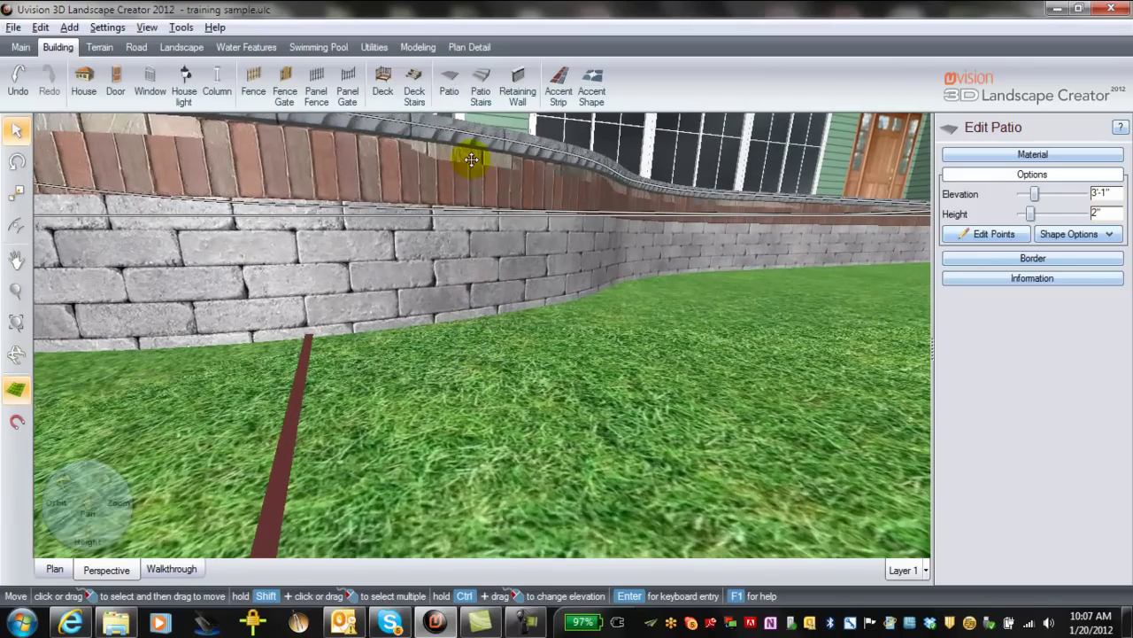
{"action": "middle_click_drag", "start_coordinate": [517, 333], "coordinate": [472, 485]}
{"action": "scroll", "coordinate": [521, 450], "scroll_direction": "down", "scroll_amount": 5}
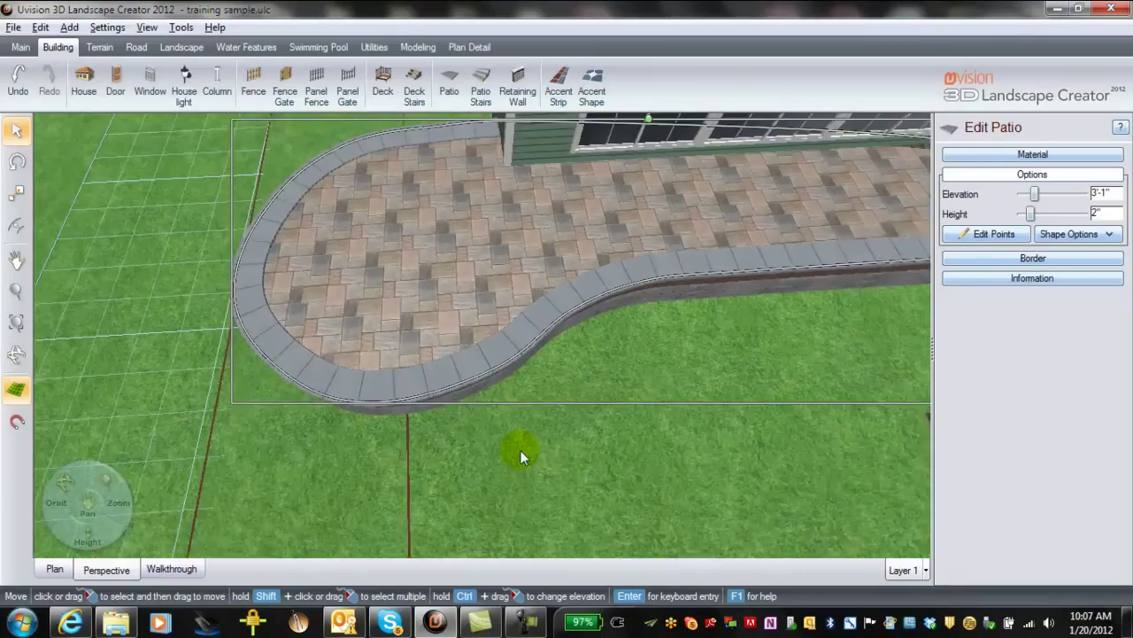
{"action": "left_click", "coordinate": [993, 233]}
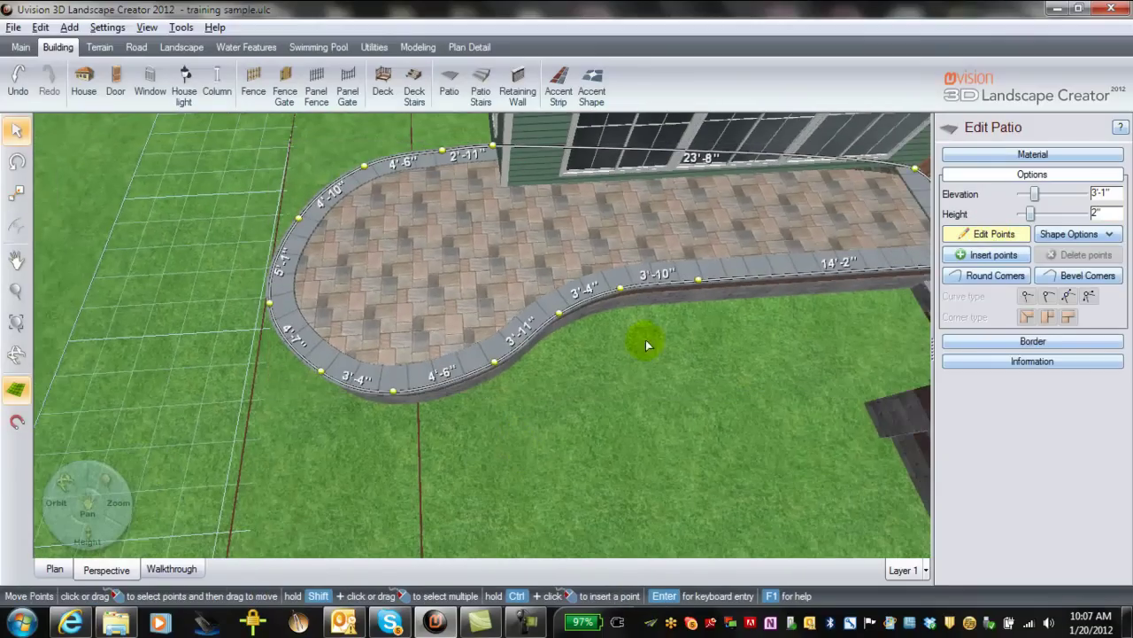
{"action": "left_click", "coordinate": [699, 279]}
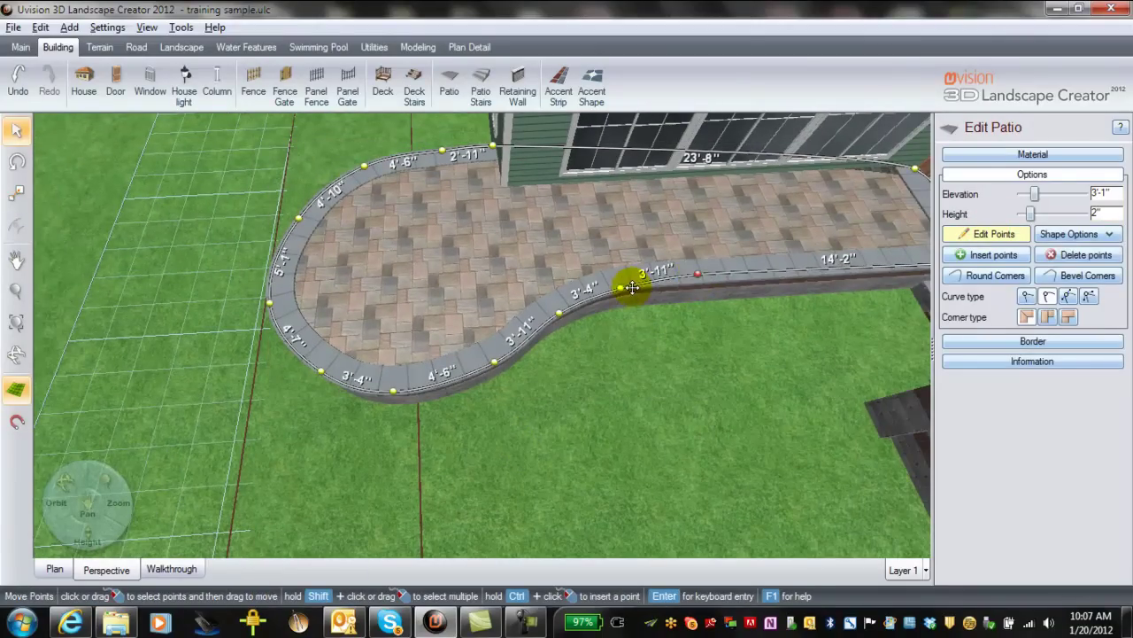
{"action": "left_click_drag", "start_coordinate": [617, 284], "coordinate": [612, 279]}
{"action": "left_click_drag", "start_coordinate": [555, 314], "coordinate": [548, 310]}
{"action": "left_click_drag", "start_coordinate": [494, 363], "coordinate": [490, 357]}
Step: Pull the patio points around the rounded end and up to the house corner inward under the wall cap
{"action": "left_click_drag", "start_coordinate": [392, 390], "coordinate": [391, 384]}
{"action": "left_click_drag", "start_coordinate": [322, 371], "coordinate": [328, 365]}
{"action": "left_click_drag", "start_coordinate": [270, 304], "coordinate": [279, 295]}
{"action": "left_click_drag", "start_coordinate": [298, 218], "coordinate": [302, 217]}
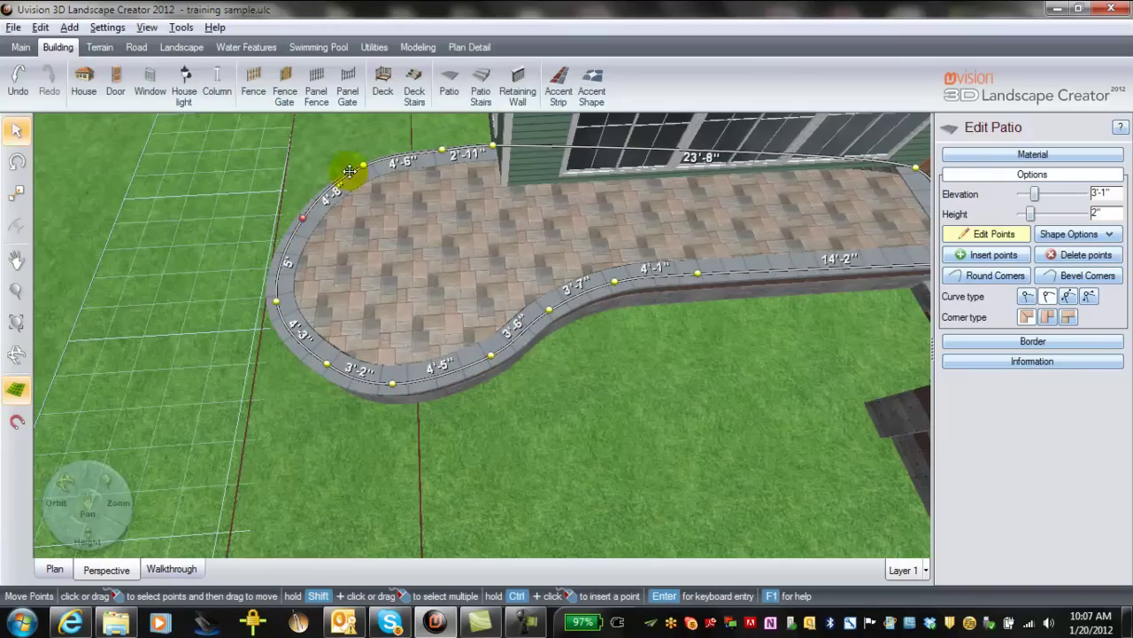
{"action": "left_click_drag", "start_coordinate": [368, 169], "coordinate": [370, 170]}
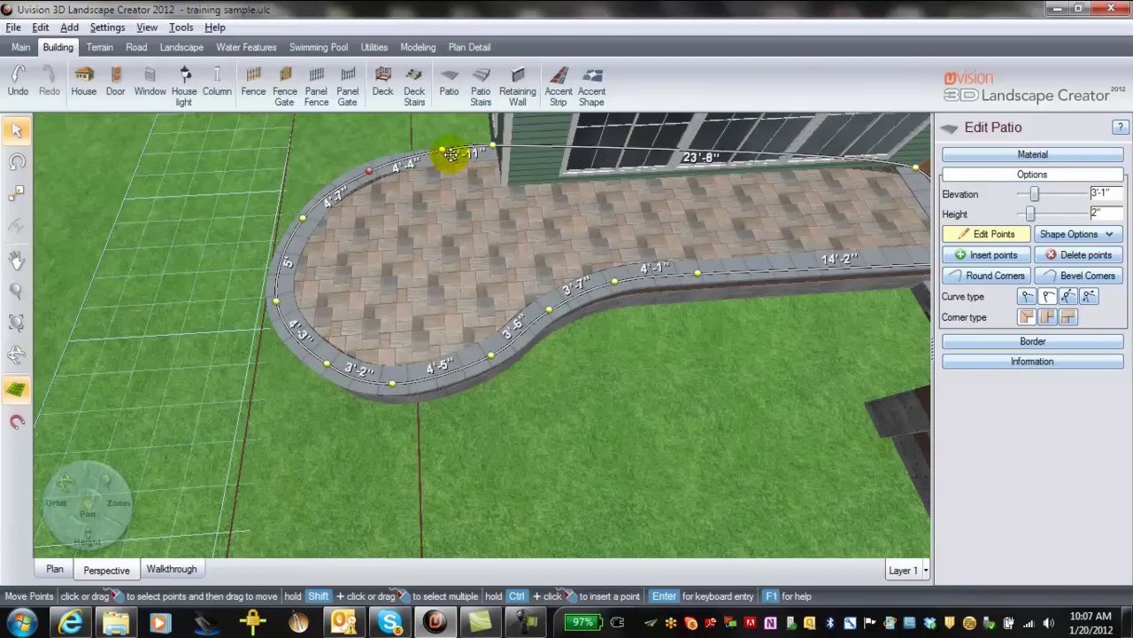
{"action": "left_click_drag", "start_coordinate": [492, 144], "coordinate": [494, 153]}
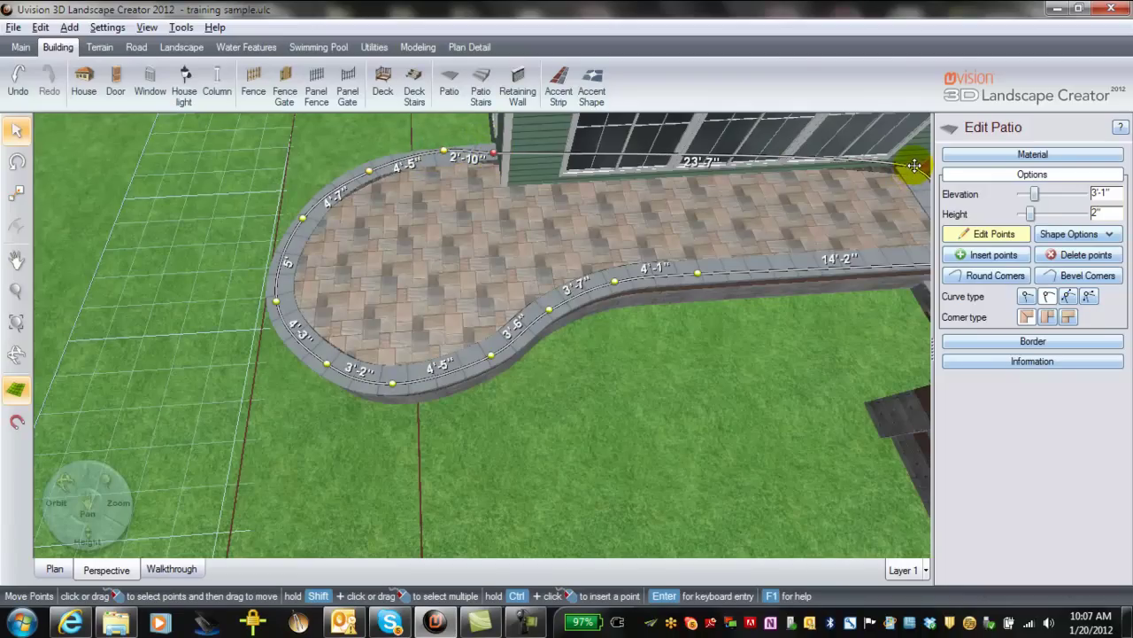
Step: Move the two patio corner points at the end beside the entry steps inward under the wall cap
{"action": "middle_click_drag", "start_coordinate": [854, 218], "coordinate": [558, 204]}
{"action": "left_click_drag", "start_coordinate": [741, 248], "coordinate": [705, 247]}
{"action": "left_click_drag", "start_coordinate": [698, 161], "coordinate": [690, 164]}
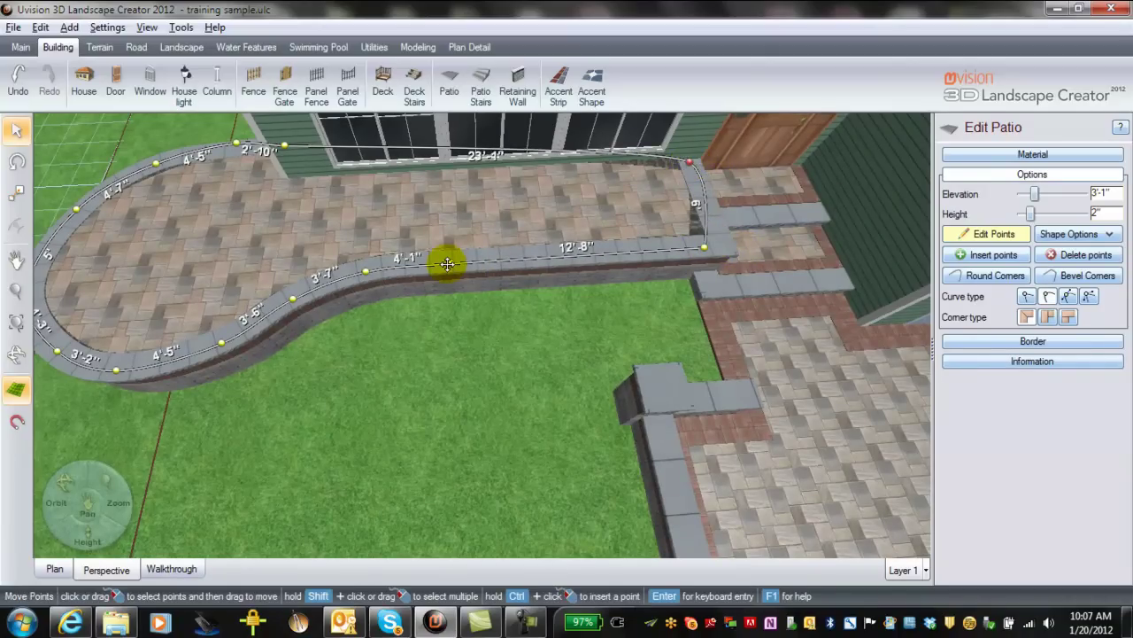
{"action": "left_click", "coordinate": [1058, 342]}
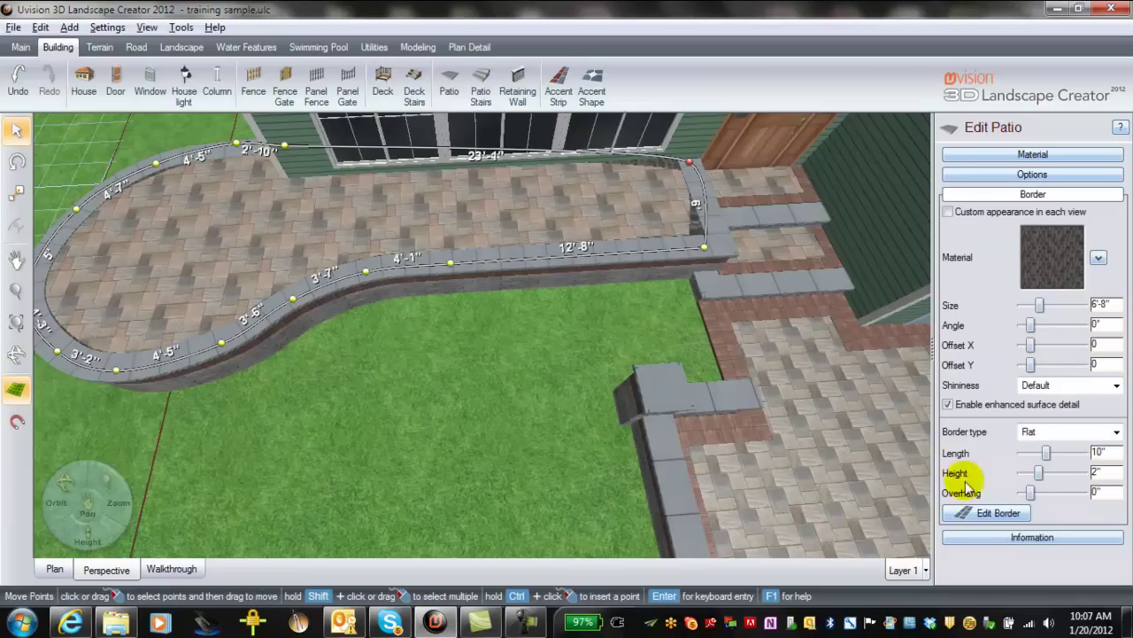
{"action": "left_click", "coordinate": [967, 512]}
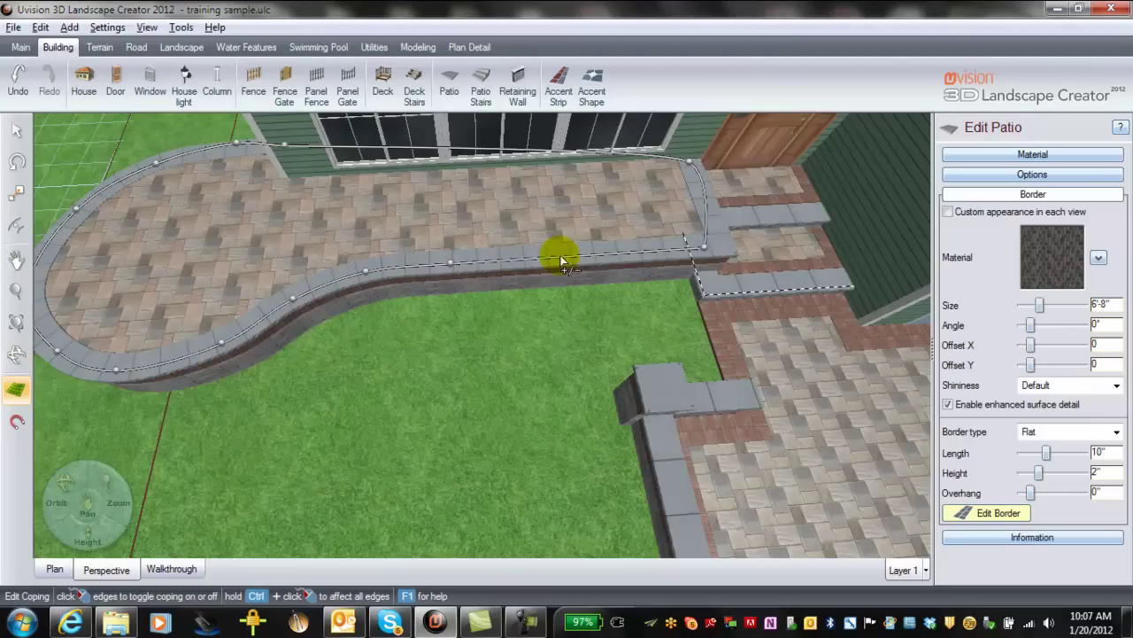
{"action": "left_click", "coordinate": [989, 515]}
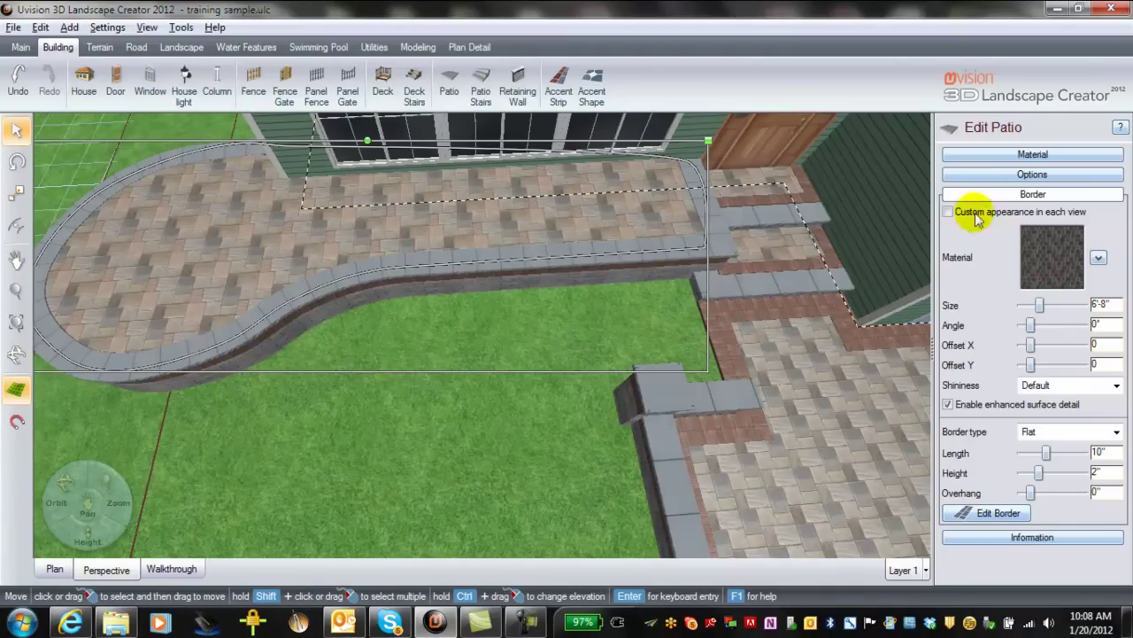
Step: Change the raised patio's material to Mulch14 from the Mulch category
{"action": "left_click", "coordinate": [1032, 155]}
{"action": "left_click", "coordinate": [1044, 204]}
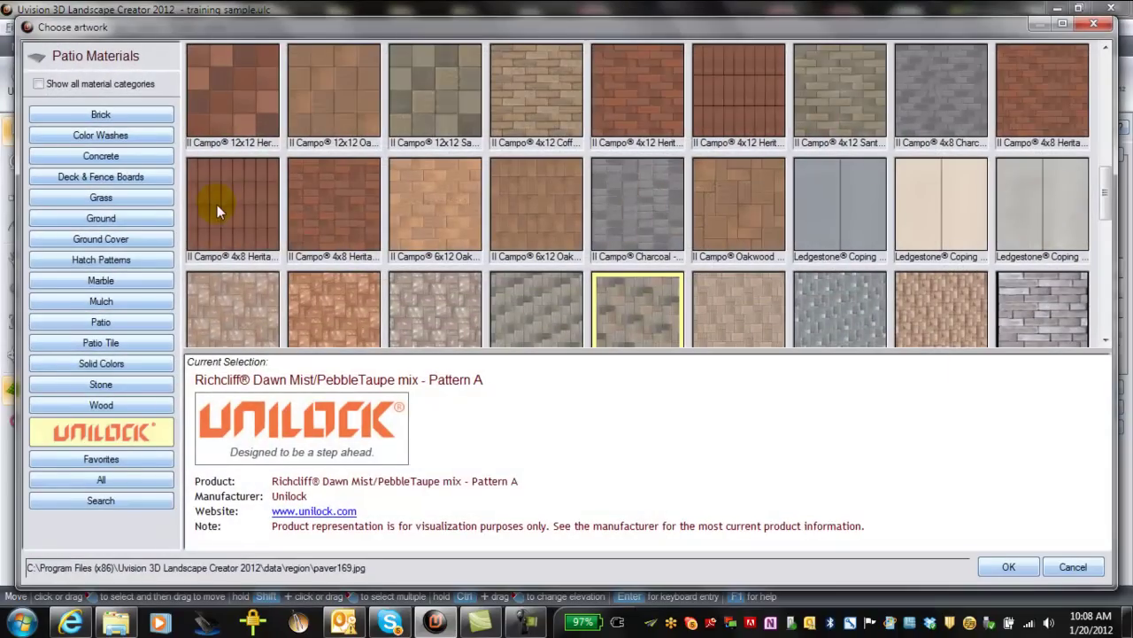
{"action": "left_click", "coordinate": [105, 301]}
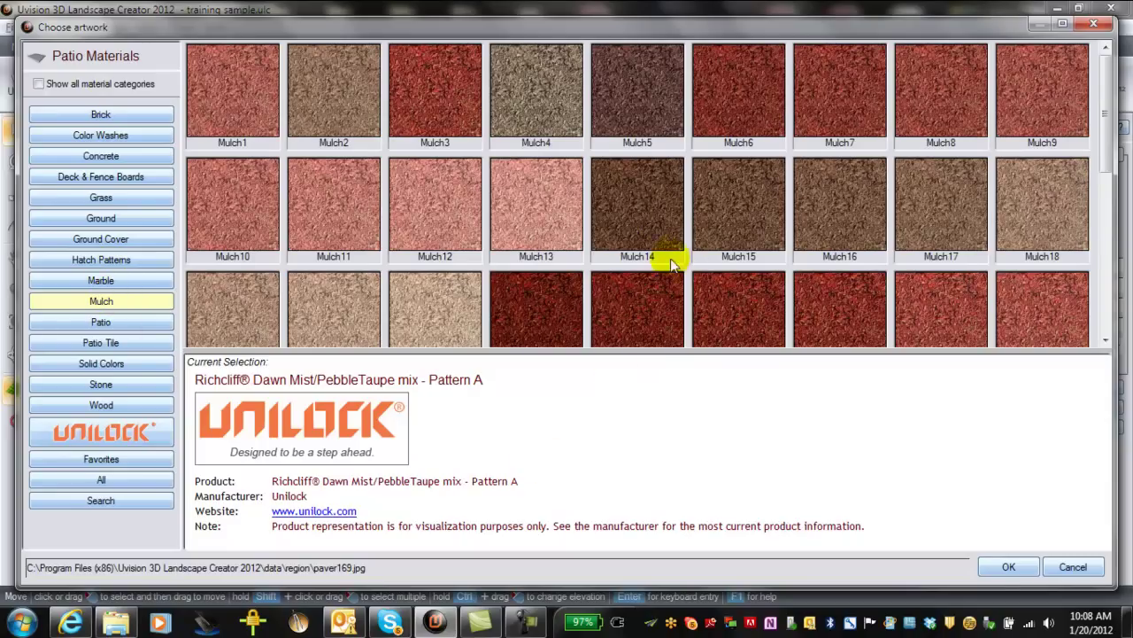
{"action": "double_click", "coordinate": [641, 212]}
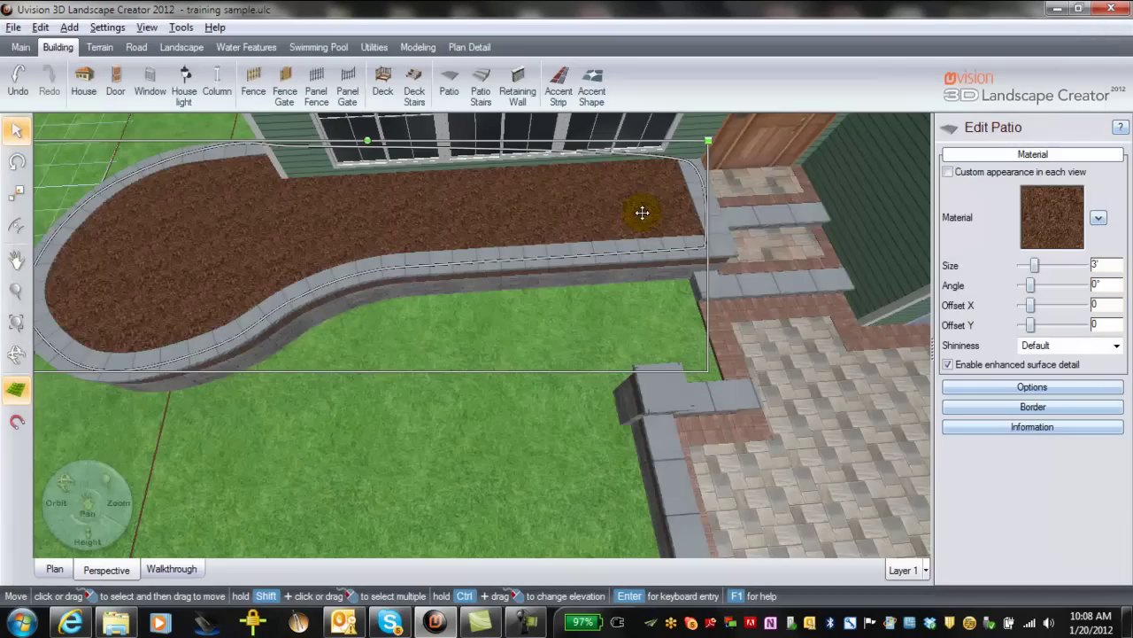
Step: Place a Kichler Path & Spread 1-Lt 12V 15458OZ landscape light in front of the front wall's corner column
{"action": "right_click_drag", "start_coordinate": [412, 448], "coordinate": [467, 406]}
{"action": "scroll", "coordinate": [450, 415], "scroll_direction": "down", "scroll_amount": 5}
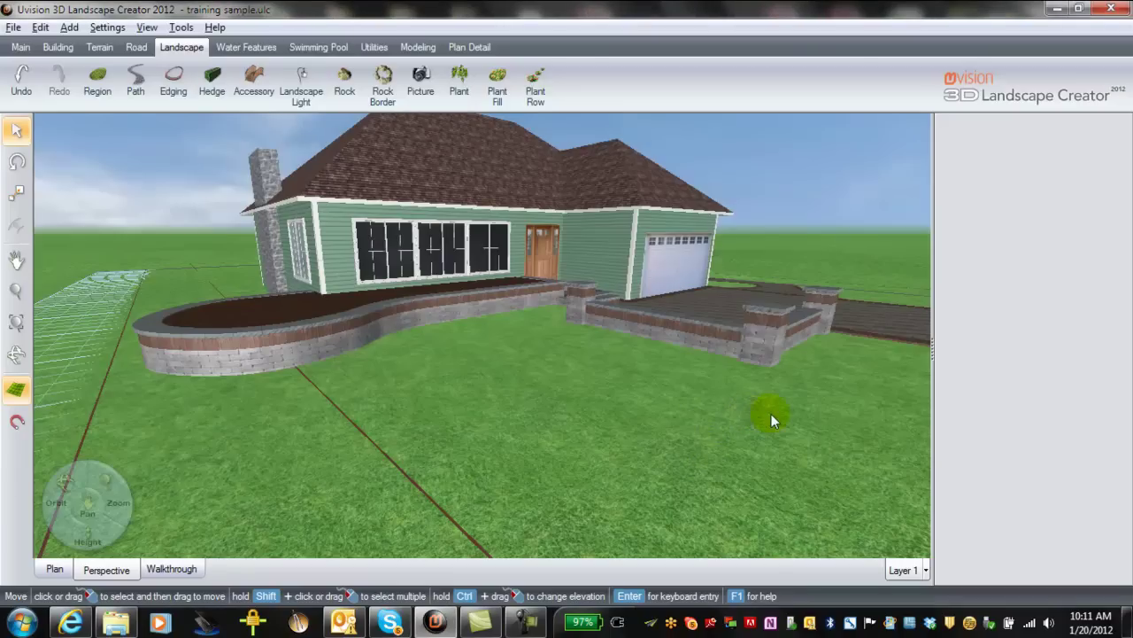
{"action": "scroll", "coordinate": [771, 414], "scroll_direction": "up", "scroll_amount": 4}
{"action": "middle_click_drag", "start_coordinate": [771, 414], "coordinate": [600, 401]}
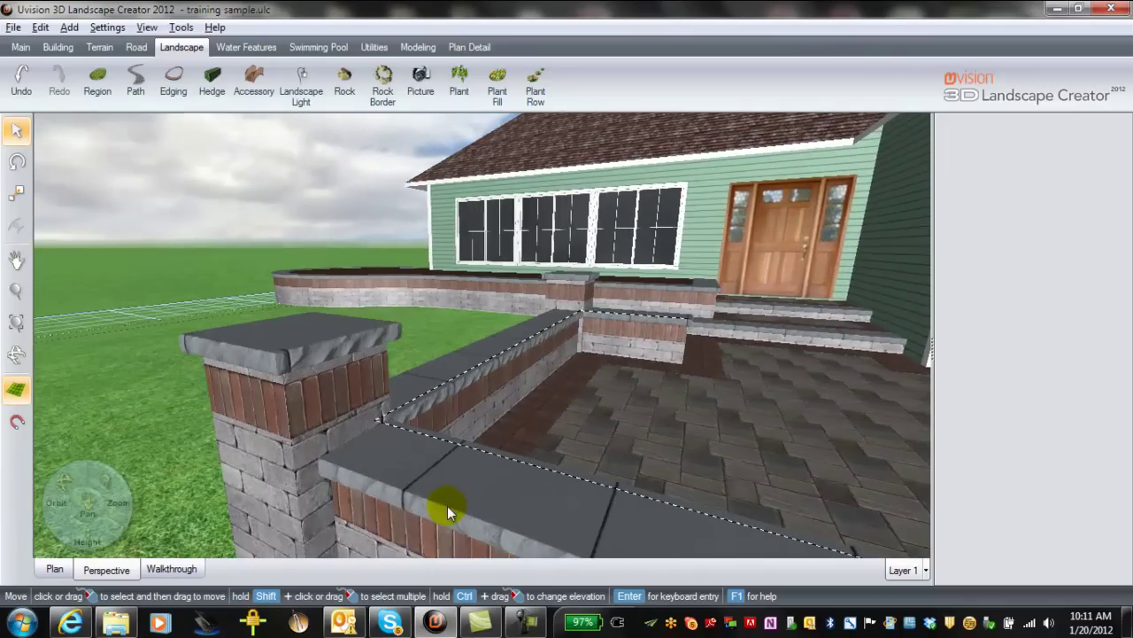
{"action": "scroll", "coordinate": [447, 506], "scroll_direction": "down", "scroll_amount": 5}
{"action": "scroll", "coordinate": [447, 506], "scroll_direction": "up", "scroll_amount": 2}
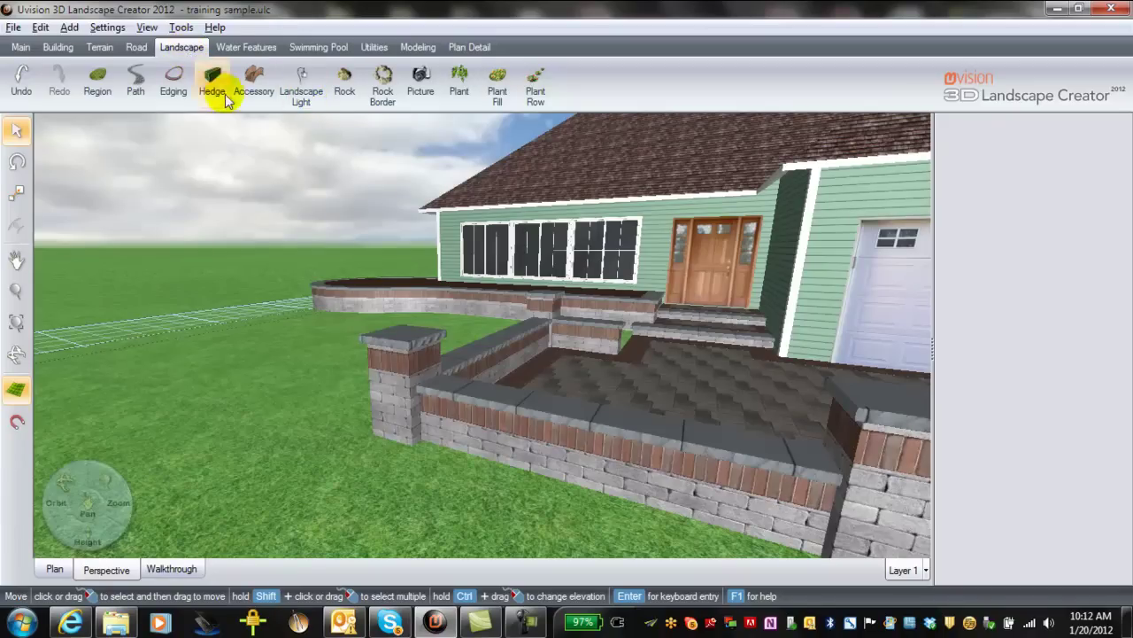
{"action": "left_click", "coordinate": [305, 88]}
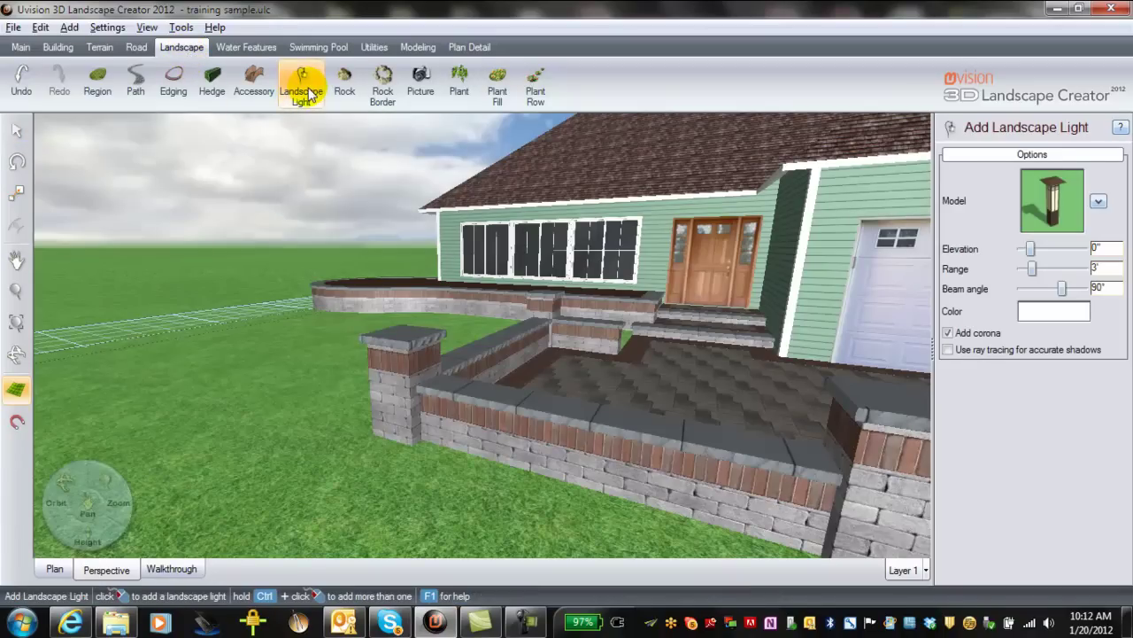
{"action": "left_click", "coordinate": [1065, 223]}
{"action": "scroll", "coordinate": [703, 197], "scroll_direction": "down", "scroll_amount": 3}
{"action": "scroll", "coordinate": [704, 193], "scroll_direction": "up", "scroll_amount": 3}
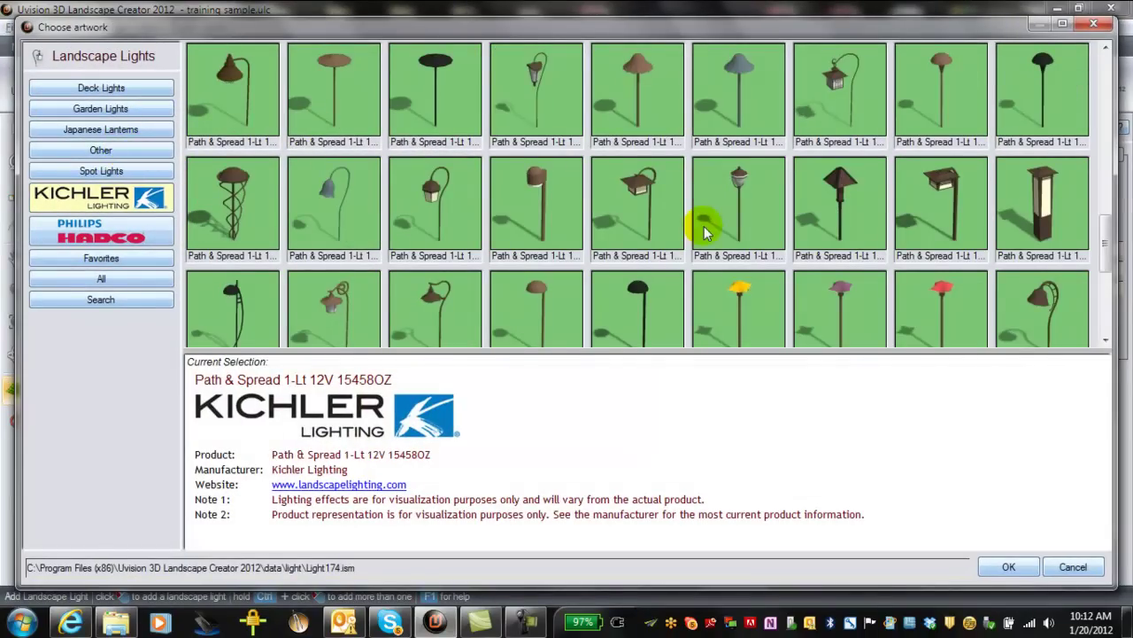
{"action": "scroll", "coordinate": [704, 229], "scroll_direction": "down", "scroll_amount": 5}
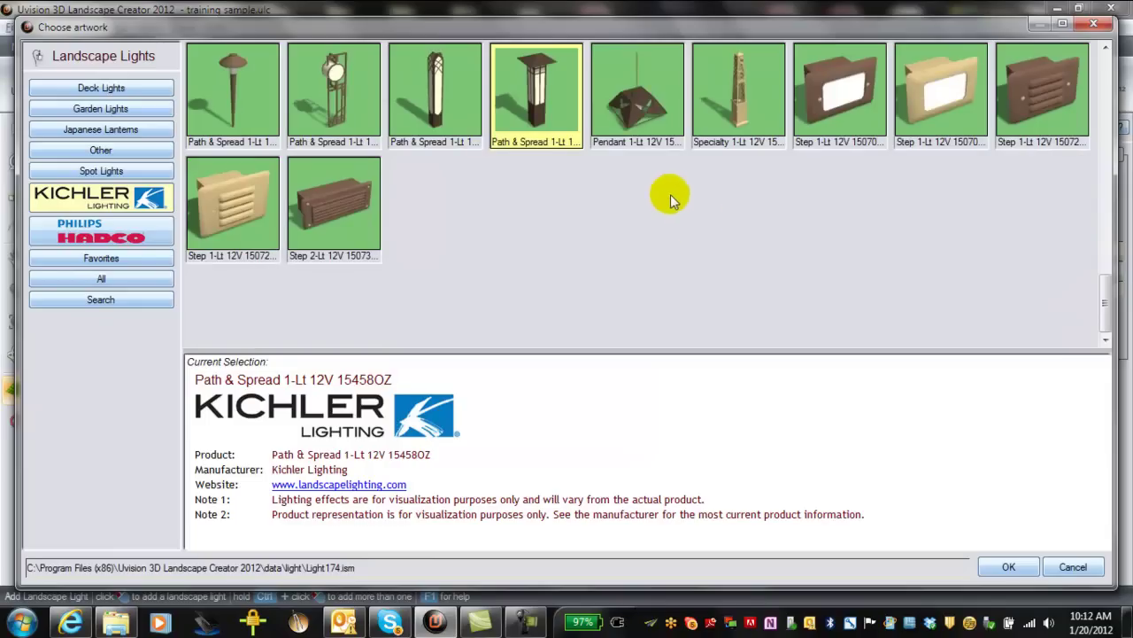
{"action": "double_click", "coordinate": [543, 113]}
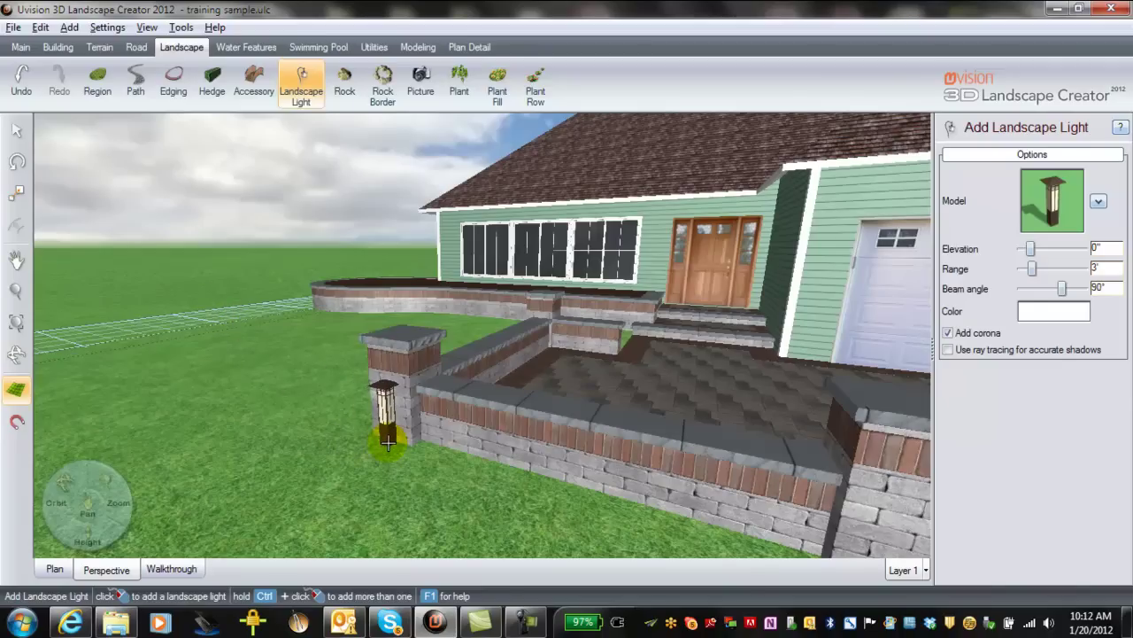
{"action": "left_click", "coordinate": [387, 440]}
Step: Move the landscape light onto the corner column and raise its elevation to 2'-1"
{"action": "scroll", "coordinate": [496, 523], "scroll_direction": "up", "scroll_amount": 2}
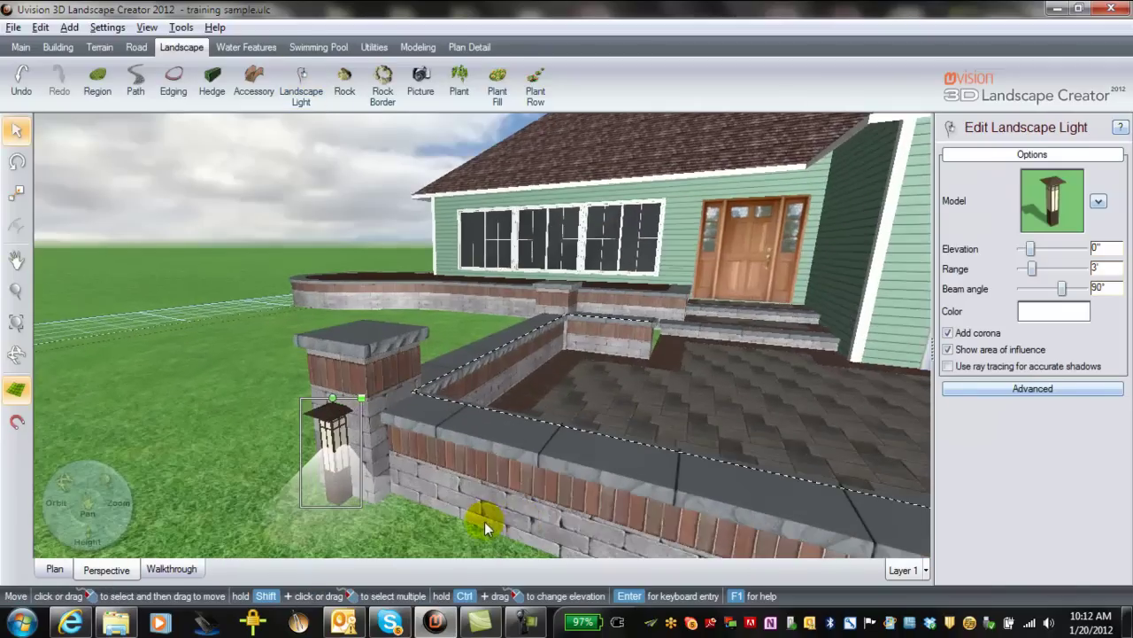
{"action": "middle_click_drag", "start_coordinate": [487, 527], "coordinate": [513, 502]}
{"action": "scroll", "coordinate": [513, 505], "scroll_direction": "up", "scroll_amount": 1}
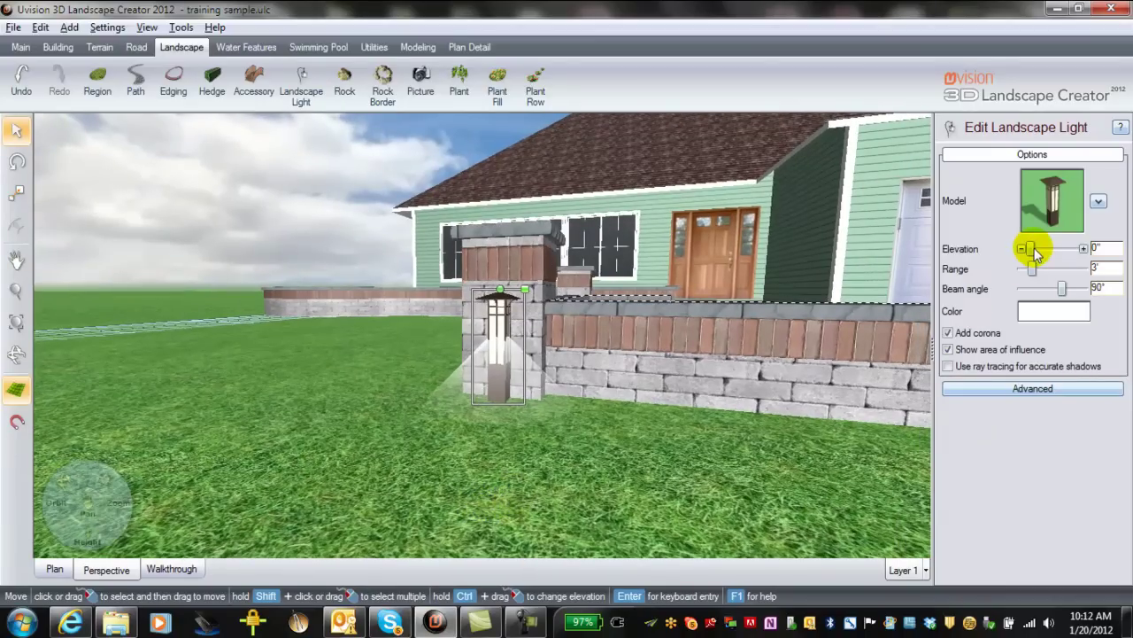
{"action": "left_click_drag", "start_coordinate": [1030, 248], "coordinate": [1031, 246]}
{"action": "middle_click_drag", "start_coordinate": [629, 458], "coordinate": [622, 467]}
{"action": "left_click_drag", "start_coordinate": [455, 342], "coordinate": [476, 329]}
{"action": "middle_click_drag", "start_coordinate": [543, 354], "coordinate": [678, 387]}
{"action": "left_click_drag", "start_coordinate": [433, 431], "coordinate": [429, 447]}
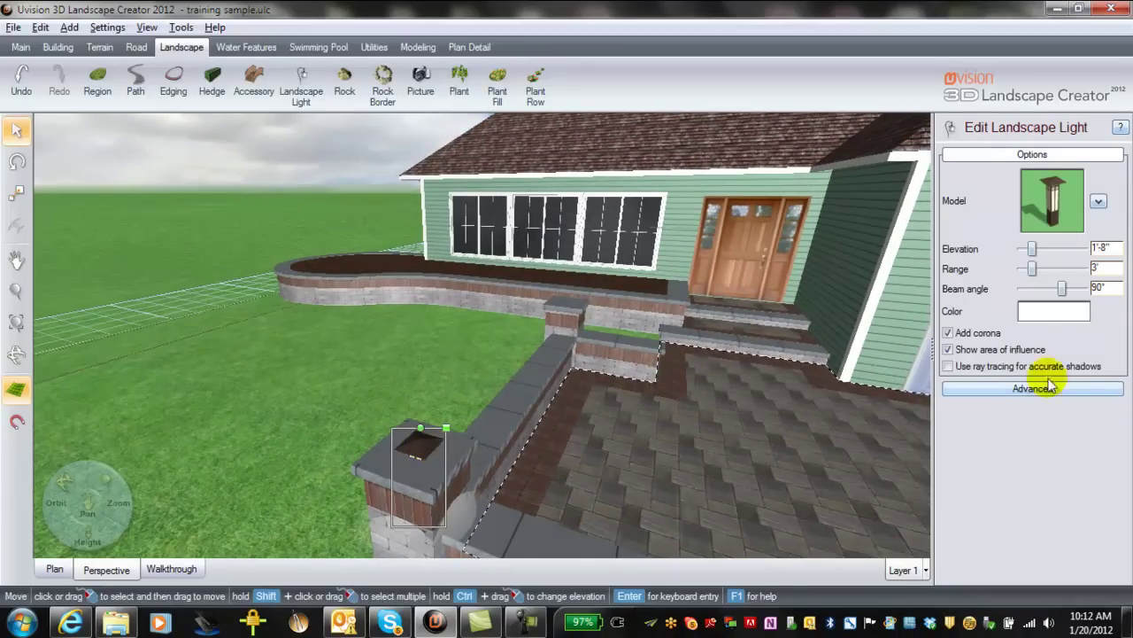
{"action": "left_click", "coordinate": [1086, 252]}
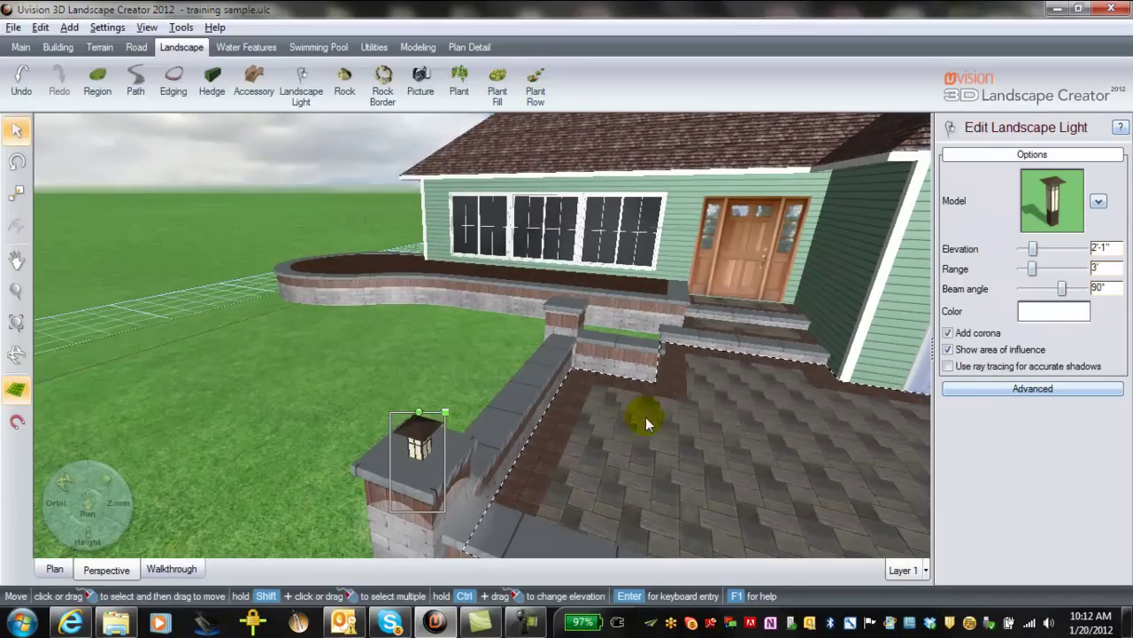
Step: Resize the light on the corner column and lower its elevation to 1'-4"
{"action": "middle_click_drag", "start_coordinate": [637, 405], "coordinate": [661, 407]}
{"action": "left_click_drag", "start_coordinate": [529, 355], "coordinate": [504, 354]}
{"action": "left_click", "coordinate": [1022, 250]}
{"action": "left_click", "coordinate": [1021, 251]}
{"action": "left_click", "coordinate": [1022, 250]}
{"action": "left_click", "coordinate": [1022, 250]}
{"action": "left_click", "coordinate": [1022, 251]}
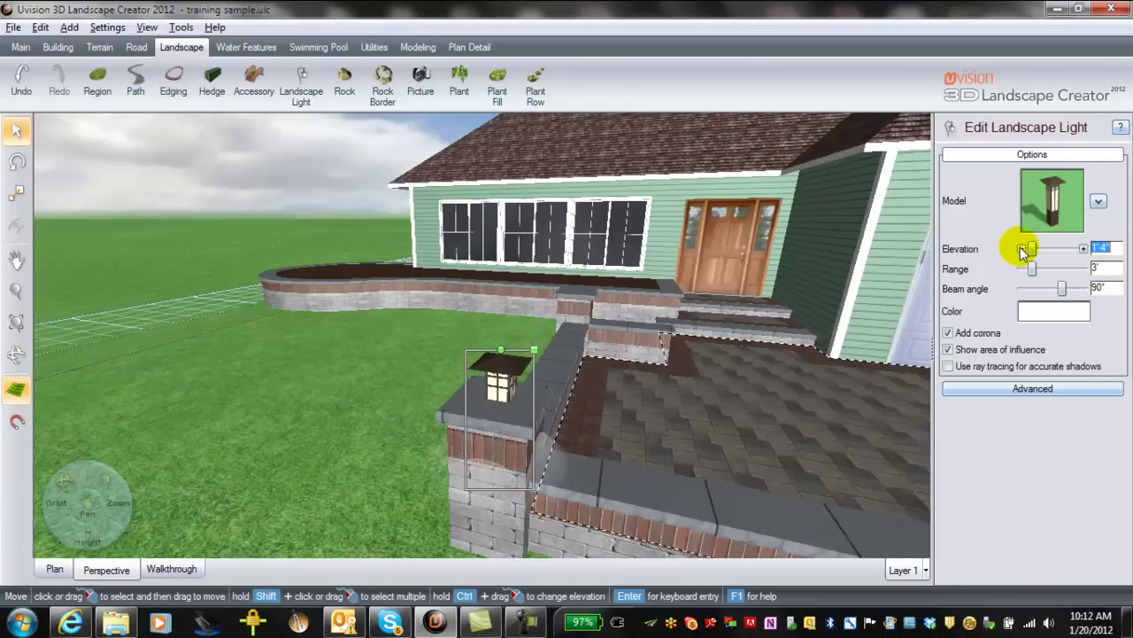
{"action": "left_click", "coordinate": [1021, 251]}
Step: Enlarge the column light to nearly fill the cap and lower its elevation to 2"
{"action": "left_click_drag", "start_coordinate": [538, 340], "coordinate": [561, 333]}
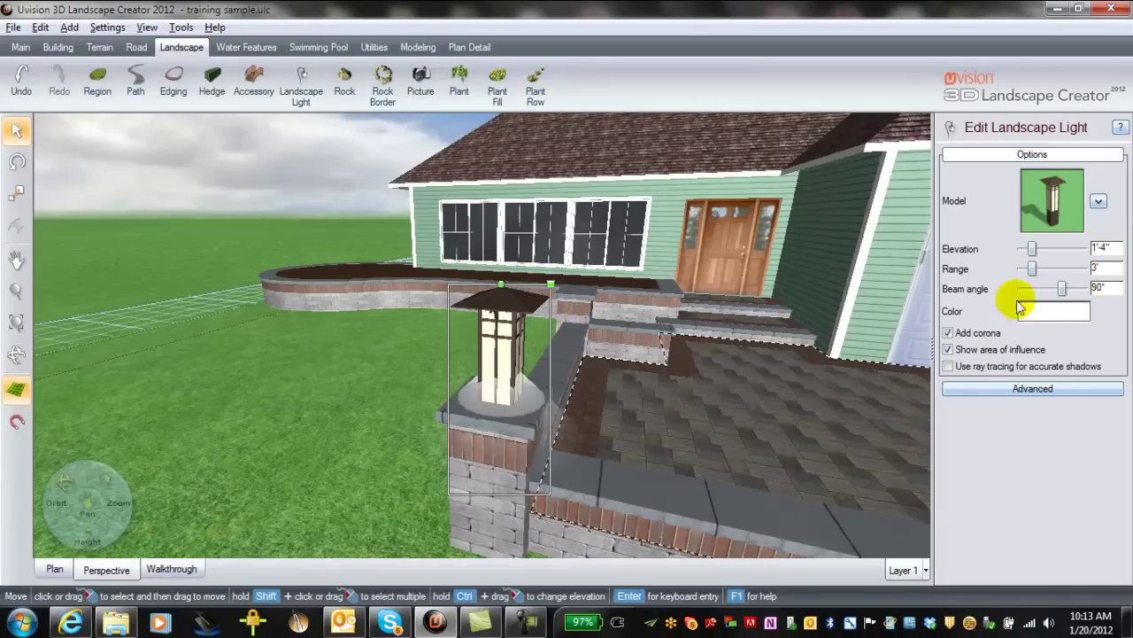
{"action": "left_click", "coordinate": [1021, 251]}
{"action": "left_click", "coordinate": [1022, 251]}
{"action": "left_click", "coordinate": [1022, 250]}
{"action": "left_click", "coordinate": [1022, 250]}
Step: In the plan view, center the landscape light on the corner column's cap
{"action": "middle_click_drag", "start_coordinate": [366, 406], "coordinate": [511, 414]}
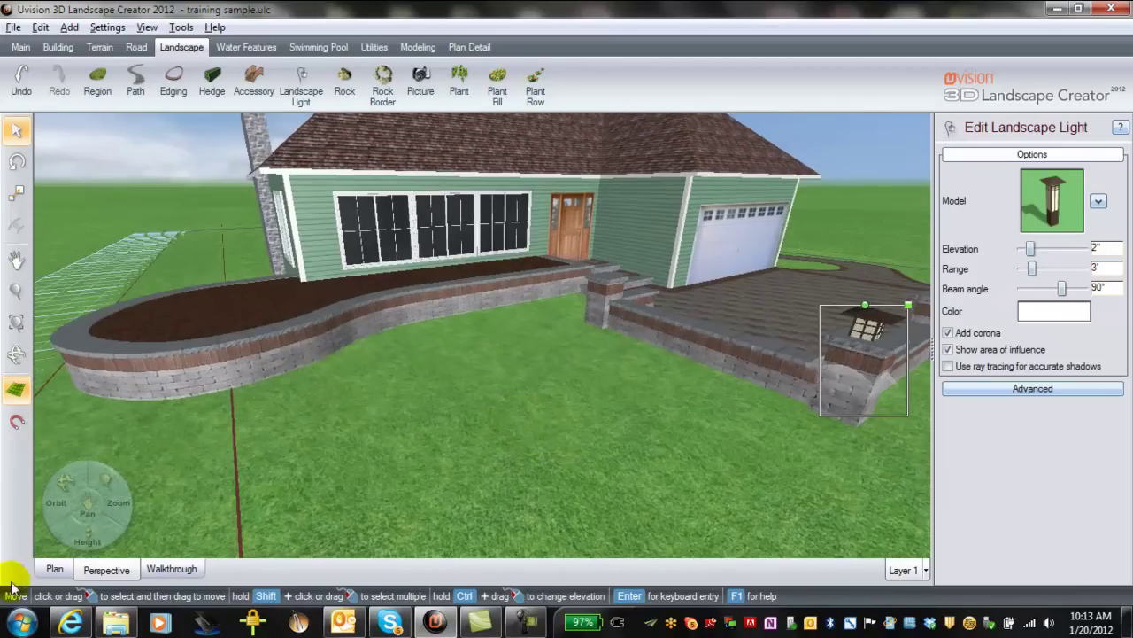
{"action": "left_click", "coordinate": [55, 569]}
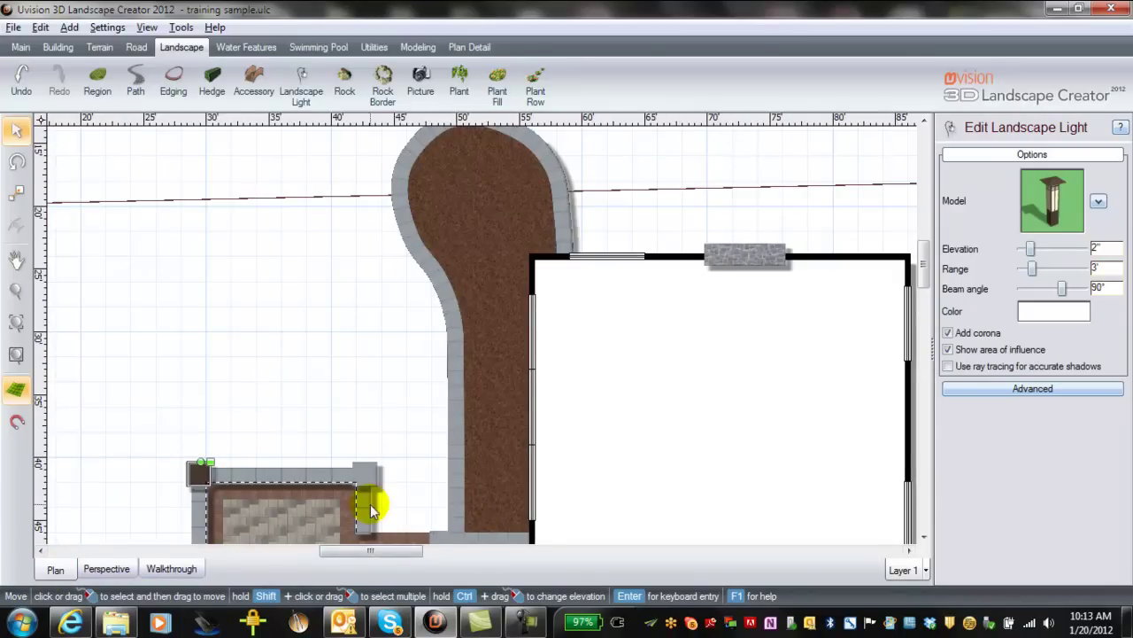
{"action": "scroll", "coordinate": [302, 441], "scroll_direction": "up", "scroll_amount": 2}
{"action": "middle_click_drag", "start_coordinate": [299, 436], "coordinate": [668, 114]}
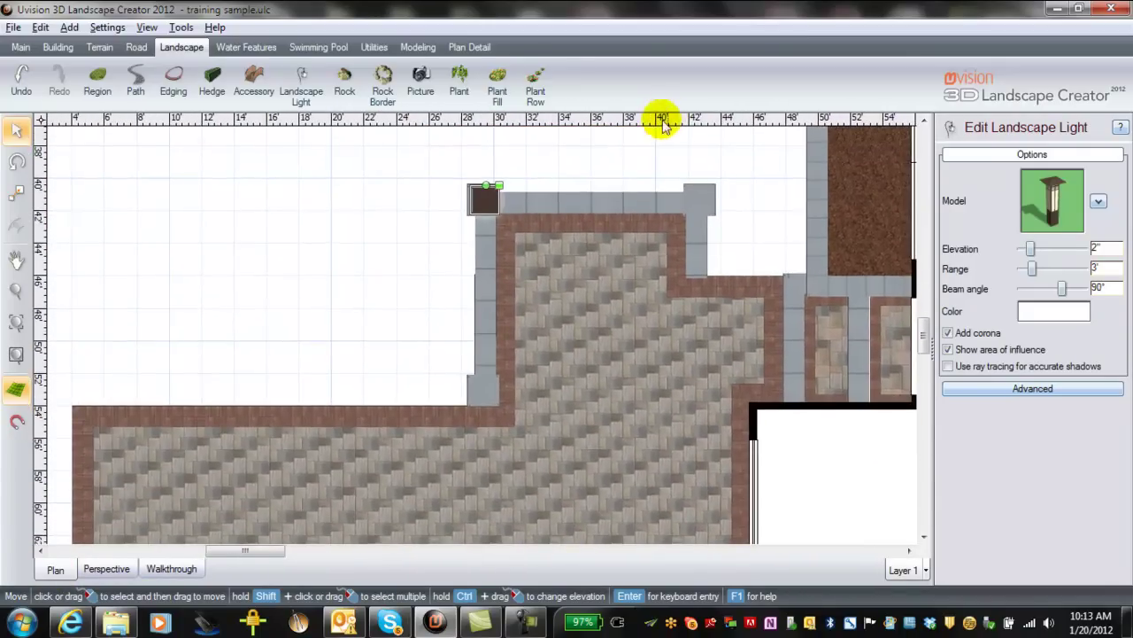
{"action": "scroll", "coordinate": [603, 169], "scroll_direction": "up", "scroll_amount": 5}
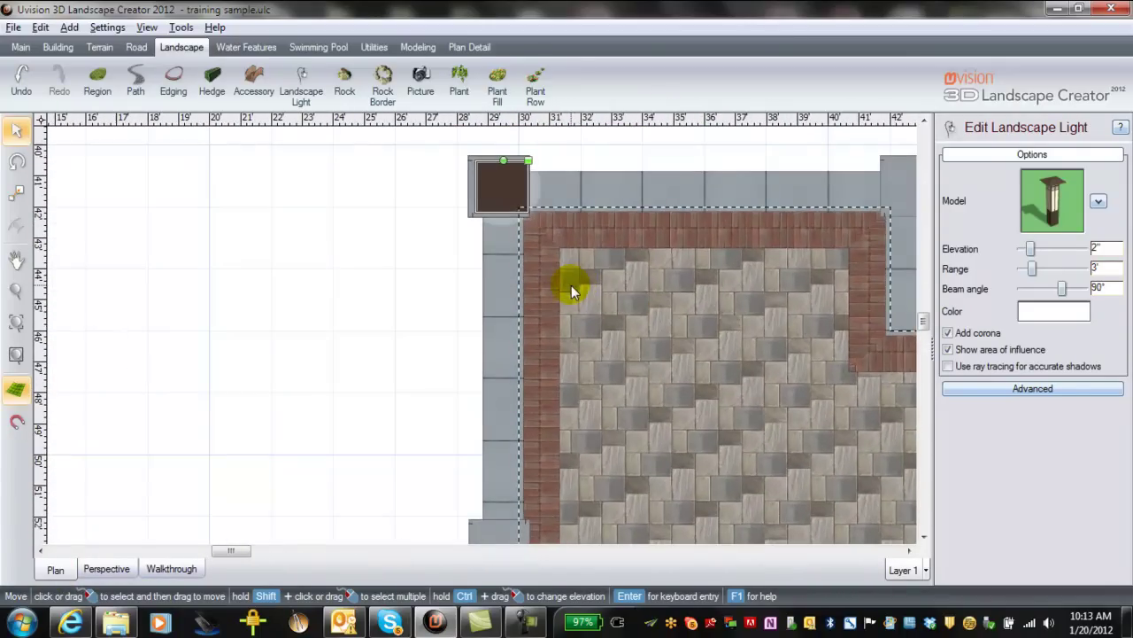
{"action": "left_click_drag", "start_coordinate": [503, 188], "coordinate": [502, 187]}
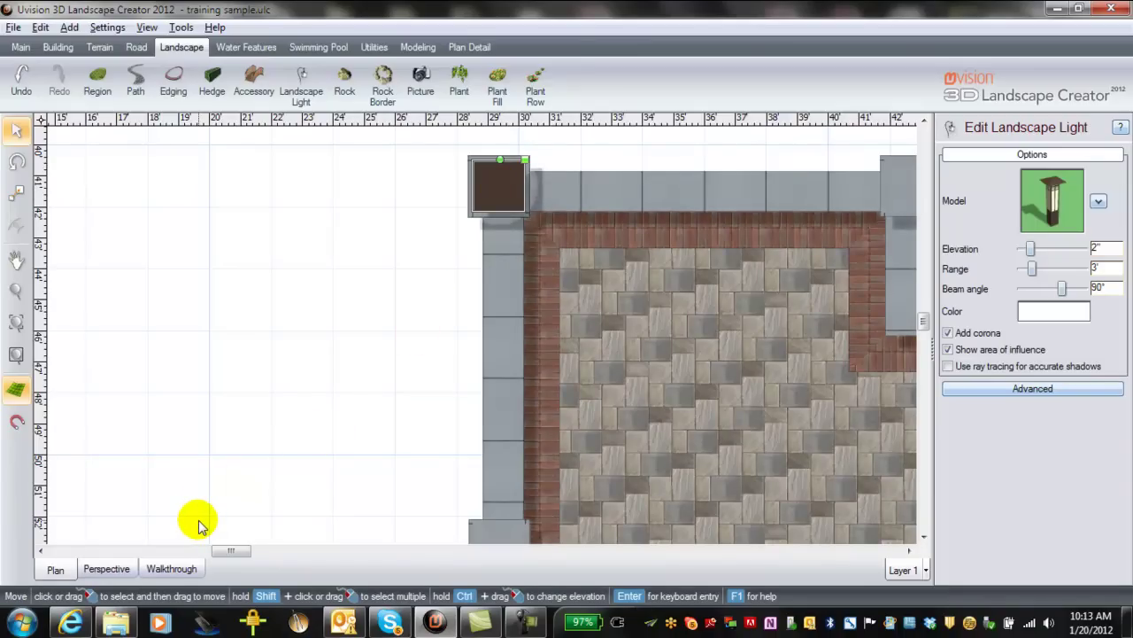
Step: Paste two copies of the landscape light and center them on the caps of the patio wall's other two columns
{"action": "key", "text": "ctrl+v"}
{"action": "left_click_drag", "start_coordinate": [570, 142], "coordinate": [514, 489]}
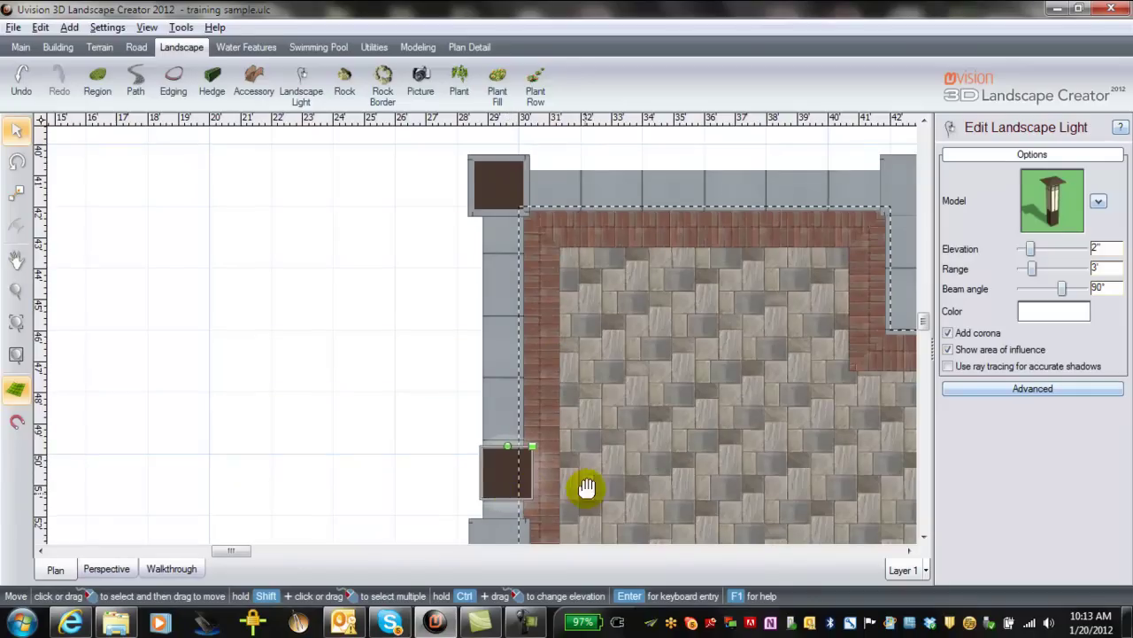
{"action": "scroll", "coordinate": [585, 500], "scroll_direction": "down", "scroll_amount": 5}
{"action": "left_click_drag", "start_coordinate": [509, 262], "coordinate": [502, 342]}
{"action": "middle_click_drag", "start_coordinate": [754, 257], "coordinate": [462, 445]}
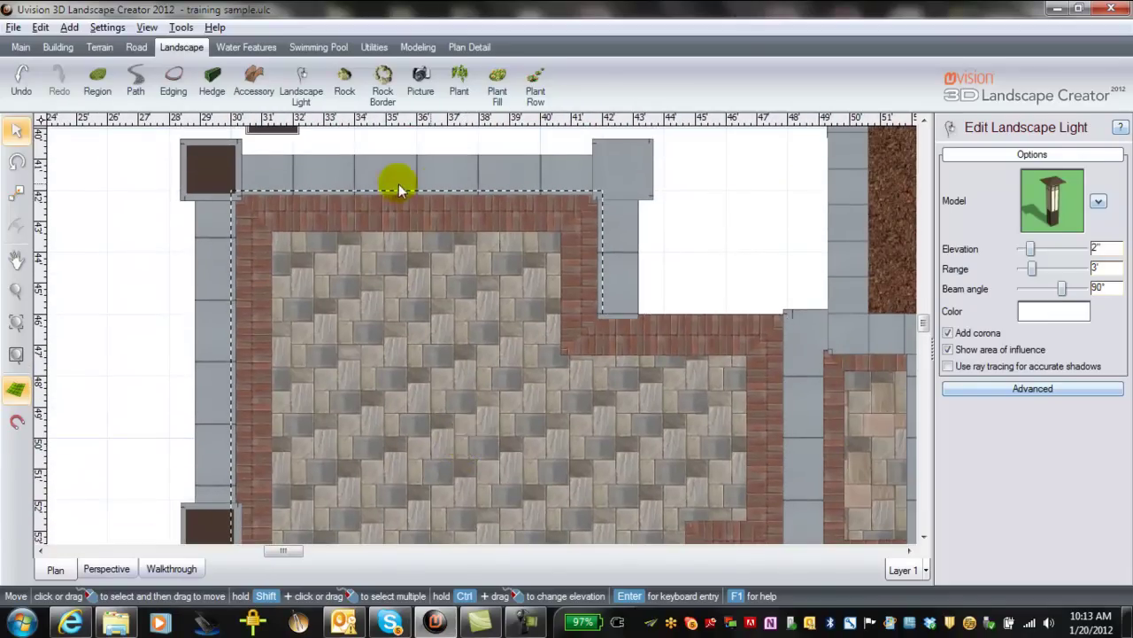
{"action": "left_click_drag", "start_coordinate": [282, 129], "coordinate": [636, 191]}
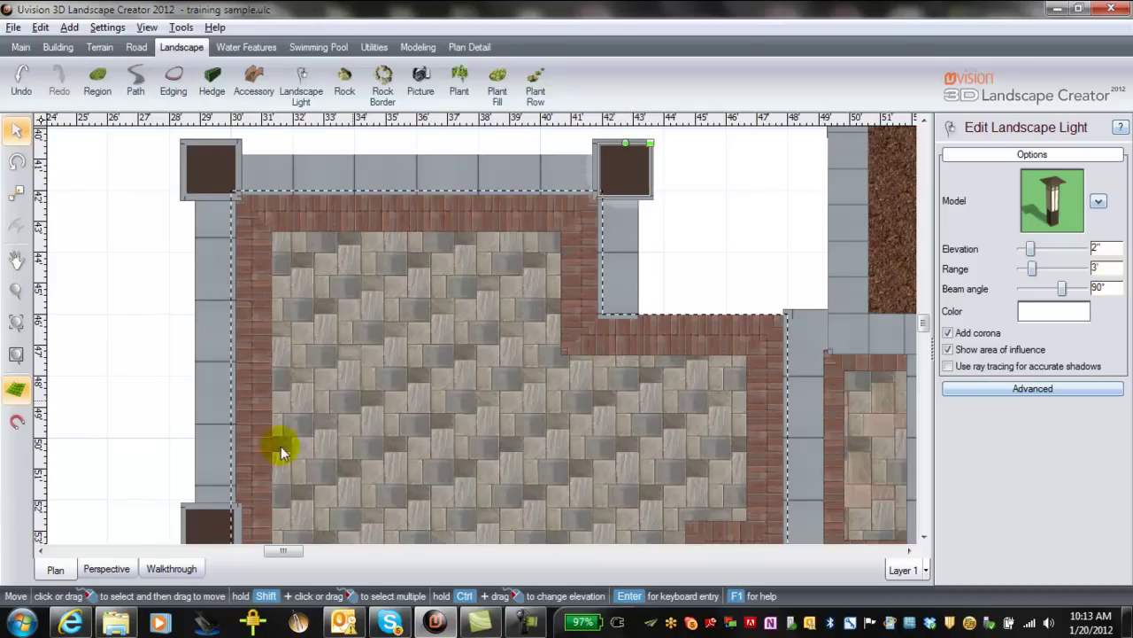
Step: Examine the three column lights and the front yard in the perspective view
{"action": "left_click", "coordinate": [110, 569]}
{"action": "scroll", "coordinate": [676, 502], "scroll_direction": "down", "scroll_amount": 3}
{"action": "middle_click_drag", "start_coordinate": [793, 508], "coordinate": [769, 502]}
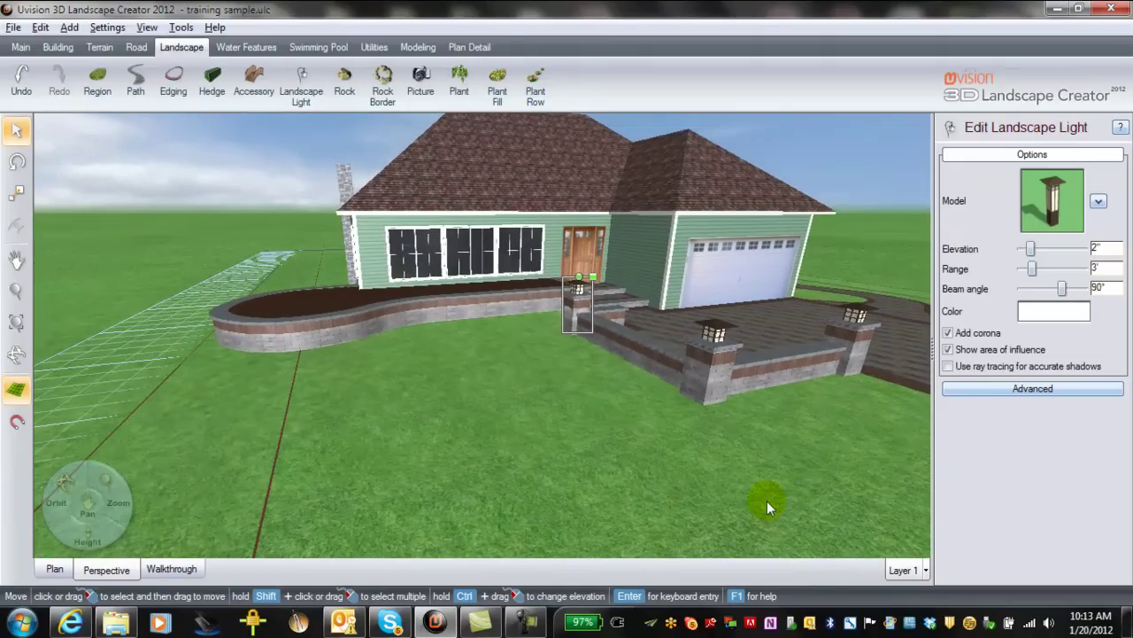
{"action": "scroll", "coordinate": [580, 448], "scroll_direction": "down", "scroll_amount": 3}
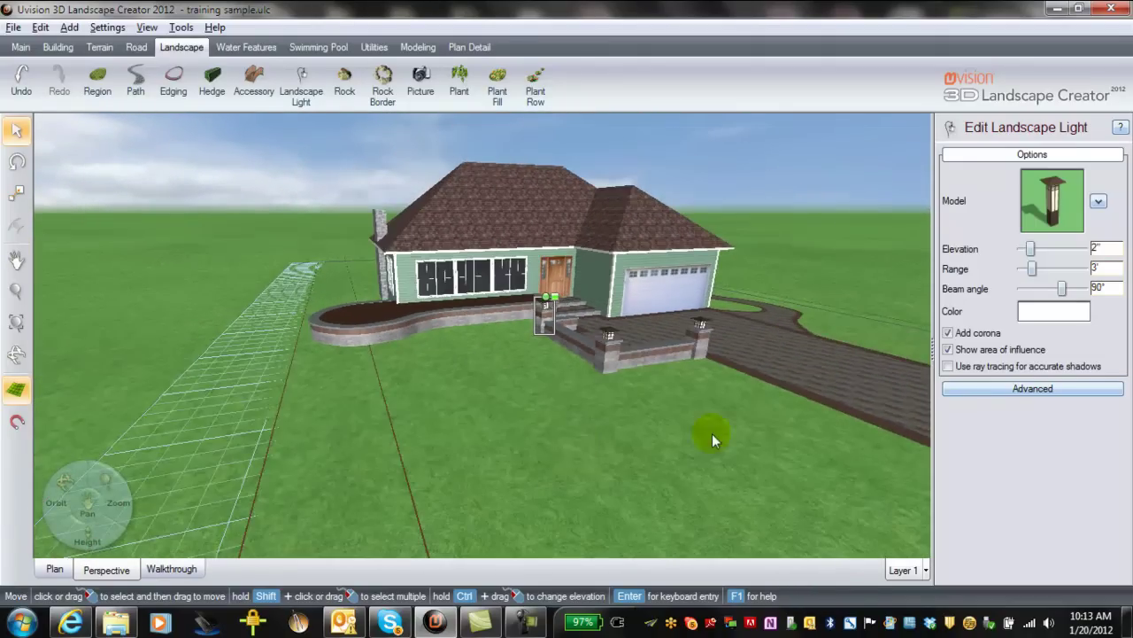
{"action": "scroll", "coordinate": [726, 433], "scroll_direction": "up", "scroll_amount": 1}
{"action": "middle_click_drag", "start_coordinate": [730, 432], "coordinate": [456, 140]}
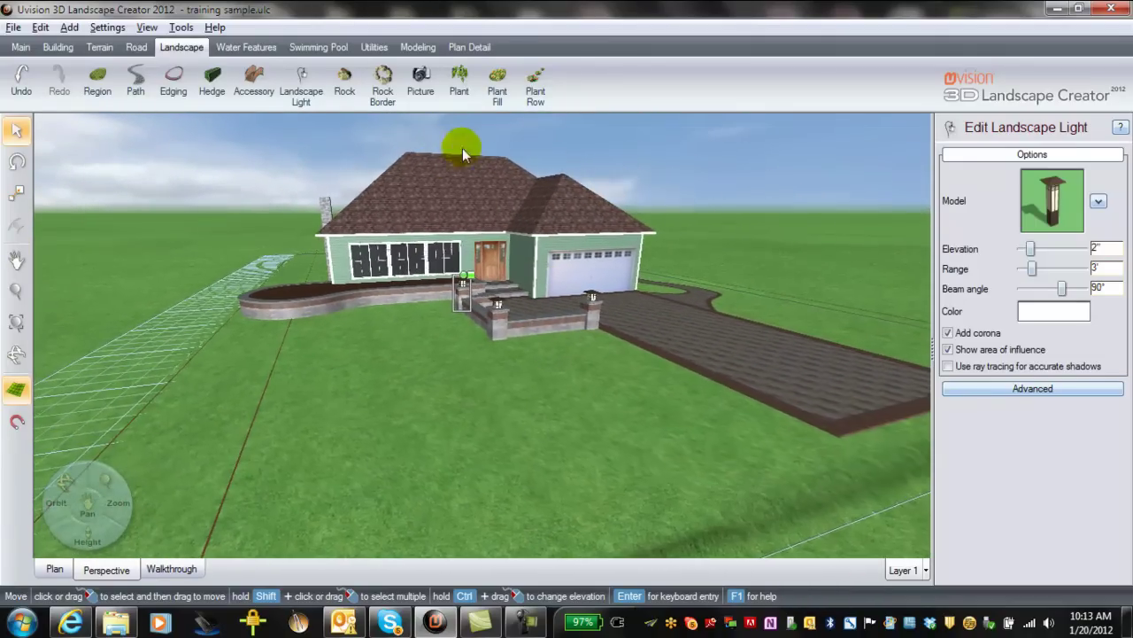
{"action": "middle_click_drag", "start_coordinate": [530, 416], "coordinate": [837, 426]}
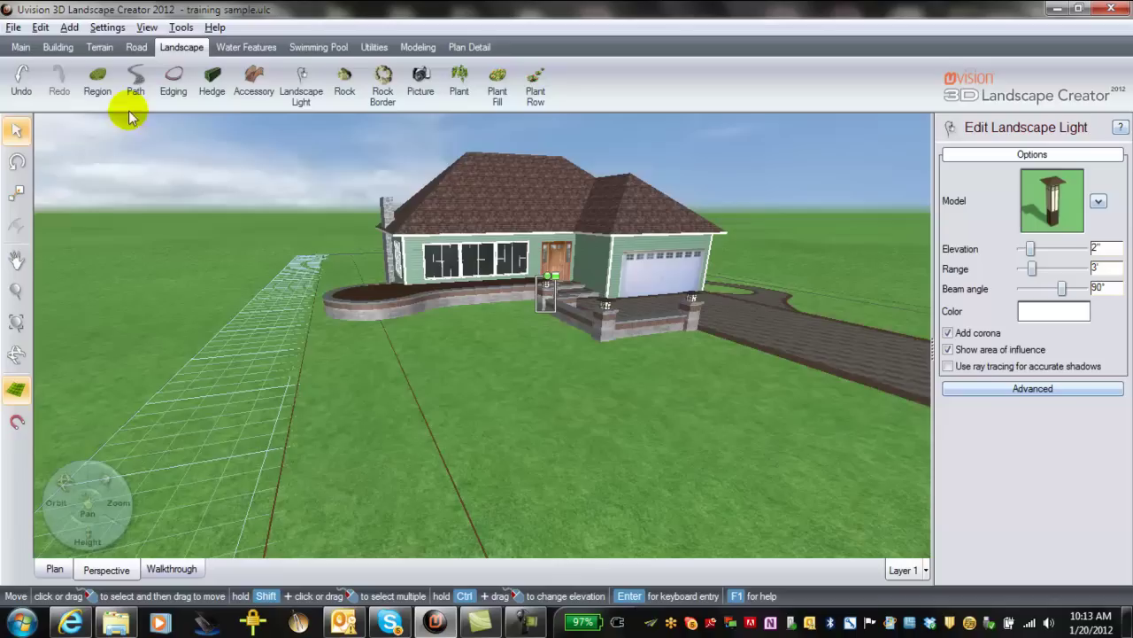
Step: Draw a 5-by-5-point terrain height grid about 21'-4" by 16'-9" on the front lawn
{"action": "left_click", "coordinate": [98, 49]}
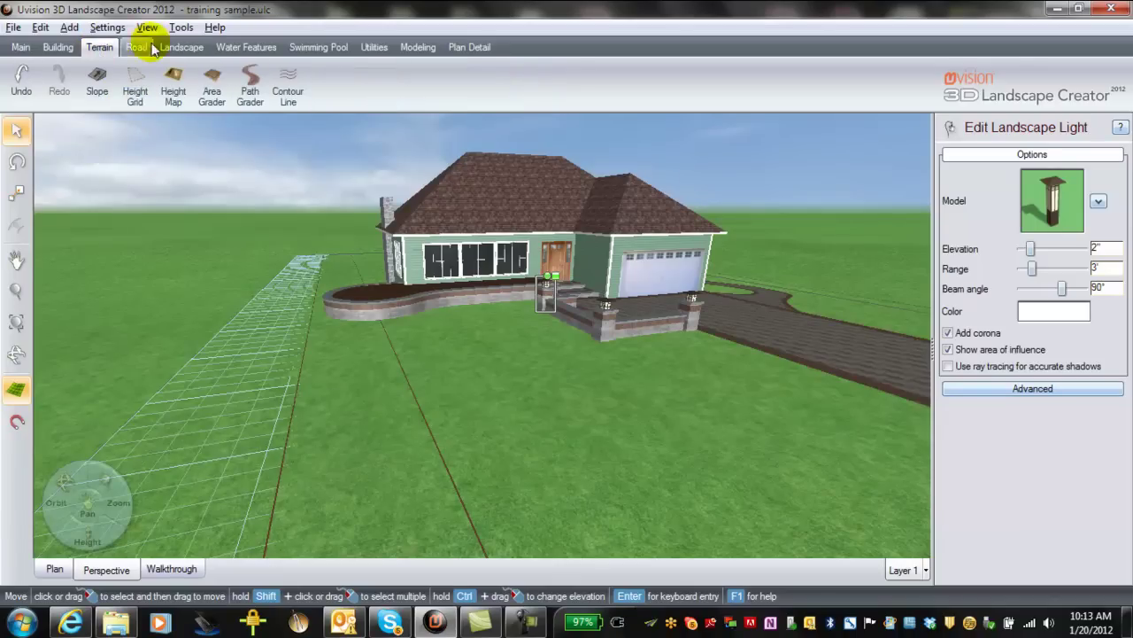
{"action": "left_click", "coordinate": [135, 89]}
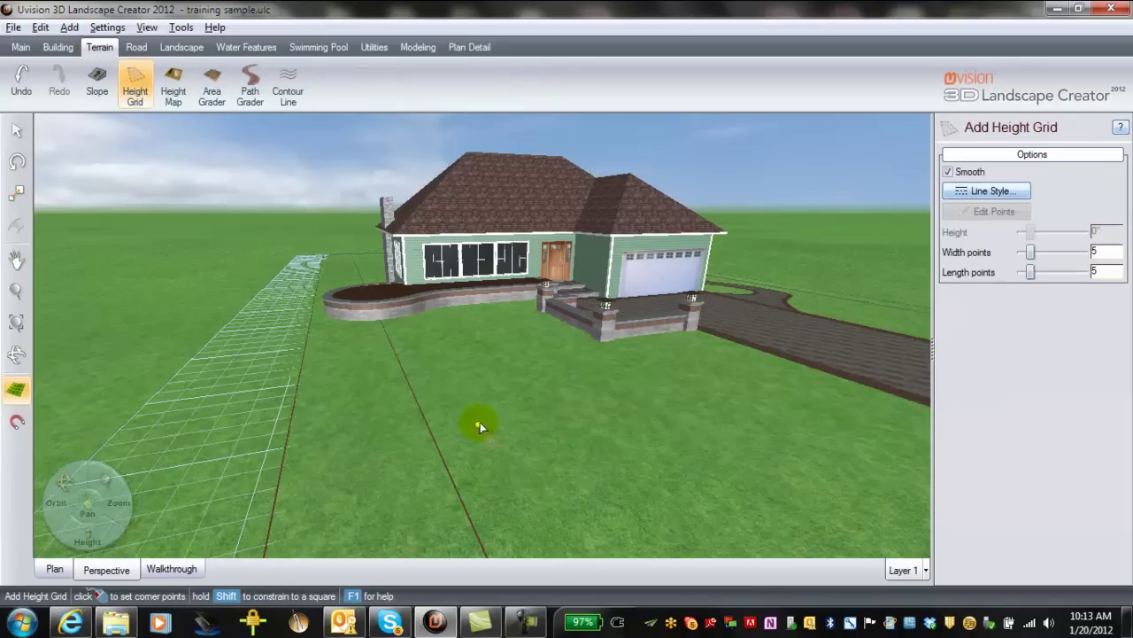
{"action": "left_click", "coordinate": [438, 369]}
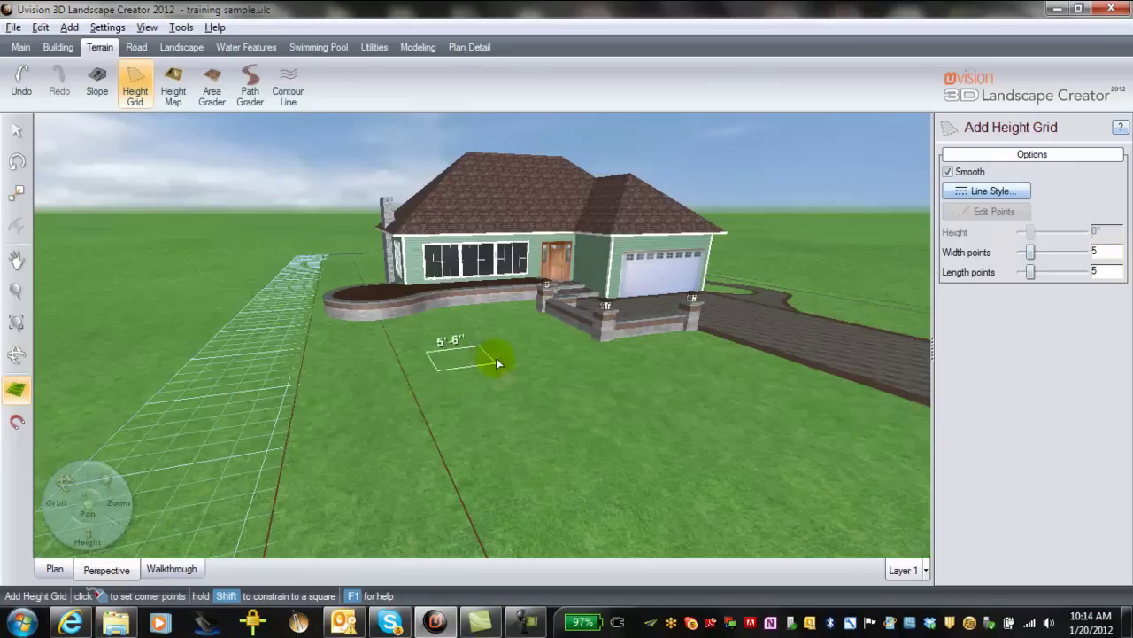
{"action": "left_click", "coordinate": [852, 482]}
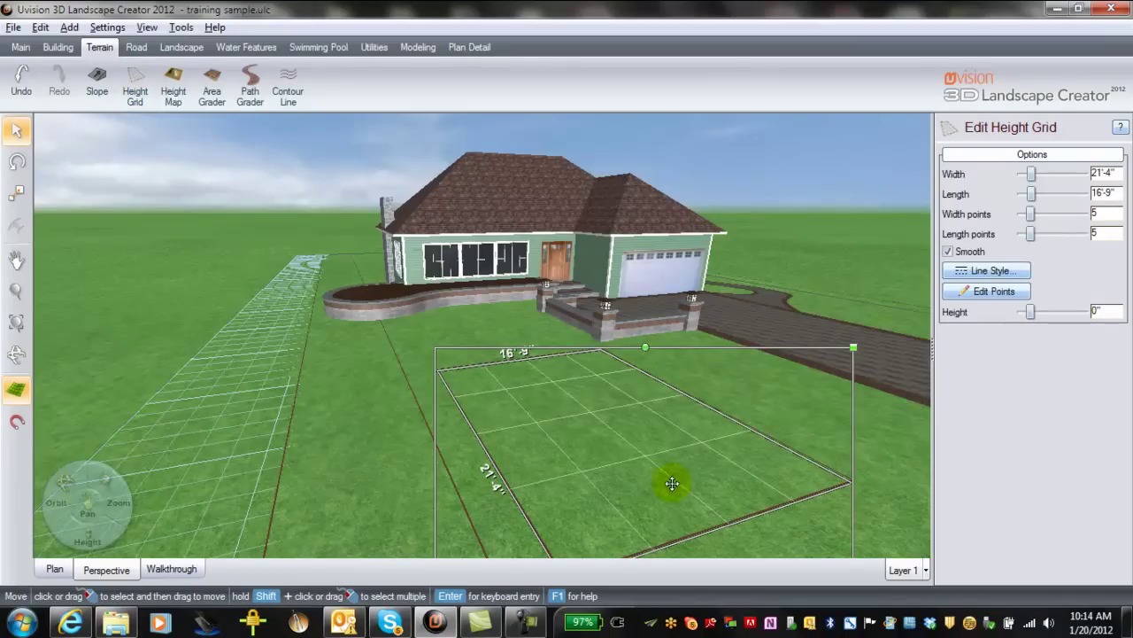
Step: Raise the height grid's interior points to varying heights to form a mound, with the front point nearest the driveway at 1'-4"
{"action": "left_click", "coordinate": [1010, 292]}
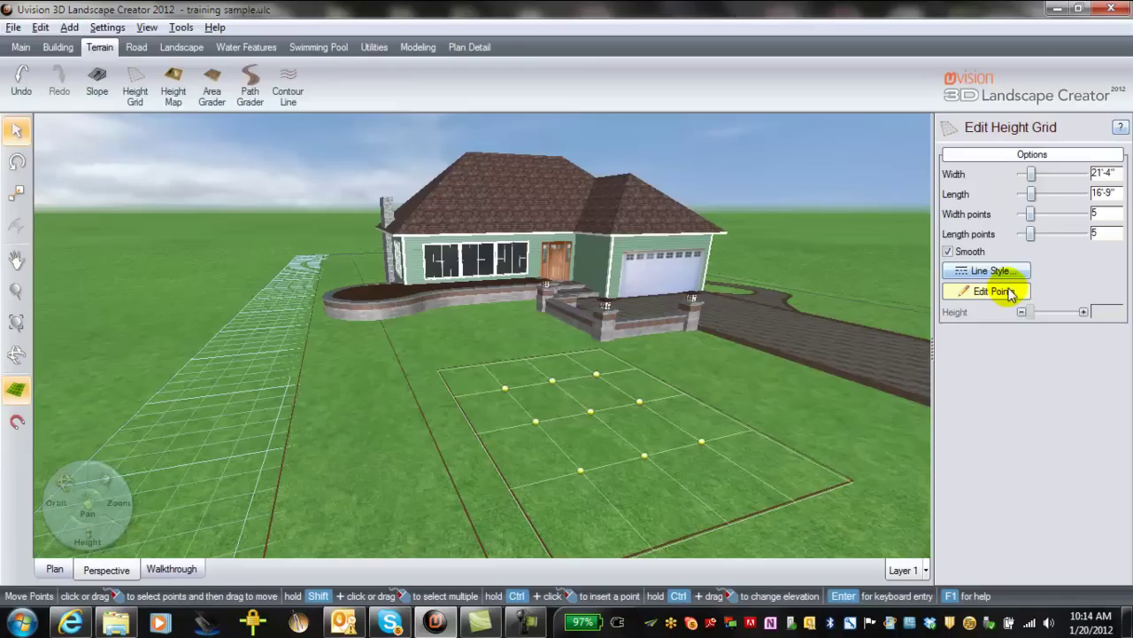
{"action": "left_click_drag", "start_coordinate": [534, 412], "coordinate": [593, 387], "text": "ctrl"}
{"action": "left_click", "coordinate": [703, 440]}
{"action": "mouse_move", "coordinate": [643, 456]}
{"action": "left_mouse_down", "text": "ctrl"}
{"action": "mouse_move", "coordinate": [645, 471]}
{"action": "mouse_move", "coordinate": [647, 434]}
{"action": "left_mouse_up", "text": "ctrl"}
{"action": "left_click_drag", "start_coordinate": [550, 382], "coordinate": [553, 367], "text": "ctrl"}
{"action": "left_click_drag", "start_coordinate": [533, 419], "coordinate": [538, 398], "text": "ctrl"}
{"action": "left_click_drag", "start_coordinate": [640, 399], "coordinate": [640, 388], "text": "ctrl"}
{"action": "left_click_drag", "start_coordinate": [706, 433], "coordinate": [706, 413], "text": "ctrl"}
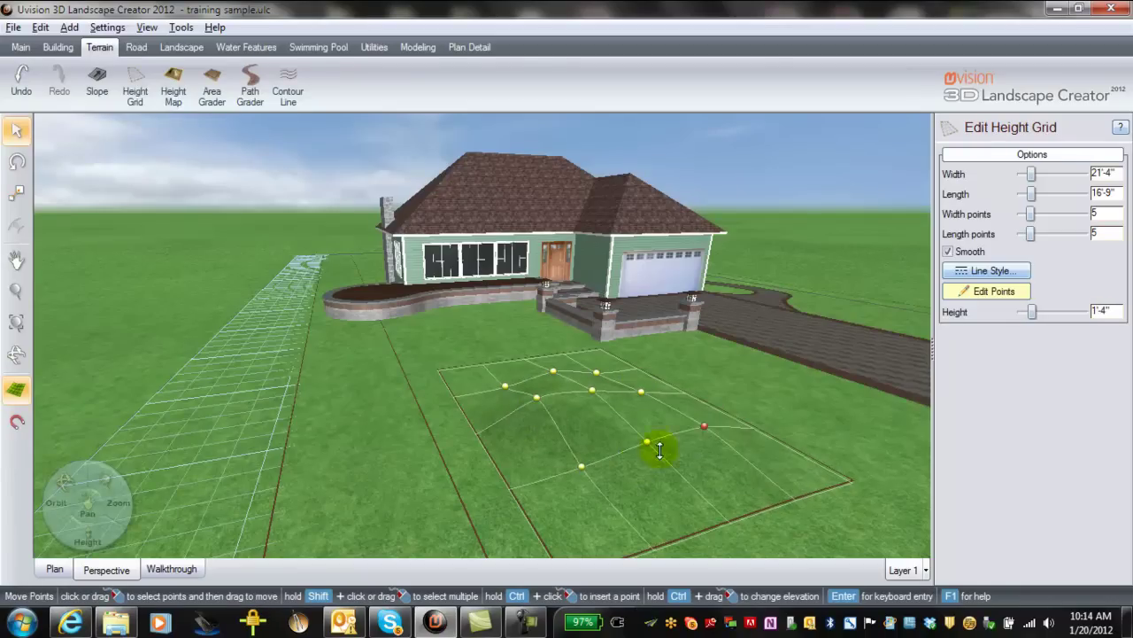
{"action": "middle_click_drag", "start_coordinate": [521, 494], "coordinate": [498, 463]}
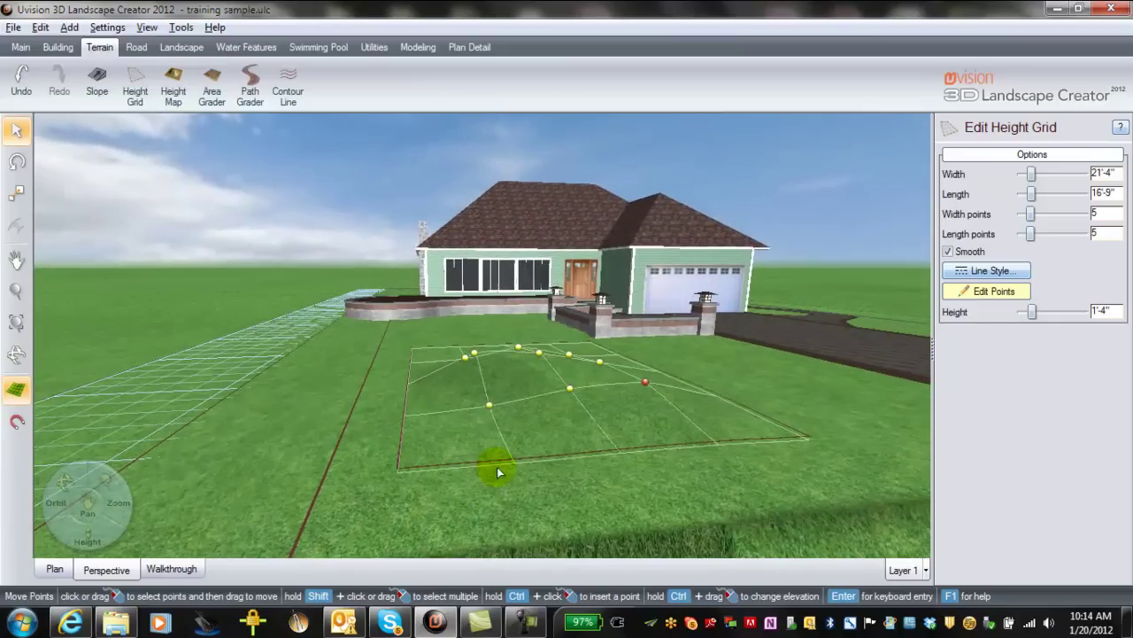
{"action": "left_click", "coordinate": [990, 290]}
{"action": "scroll", "coordinate": [716, 404], "scroll_direction": "up", "scroll_amount": 3}
{"action": "middle_click_drag", "start_coordinate": [715, 435], "coordinate": [708, 493]}
{"action": "left_click", "coordinate": [802, 475]}
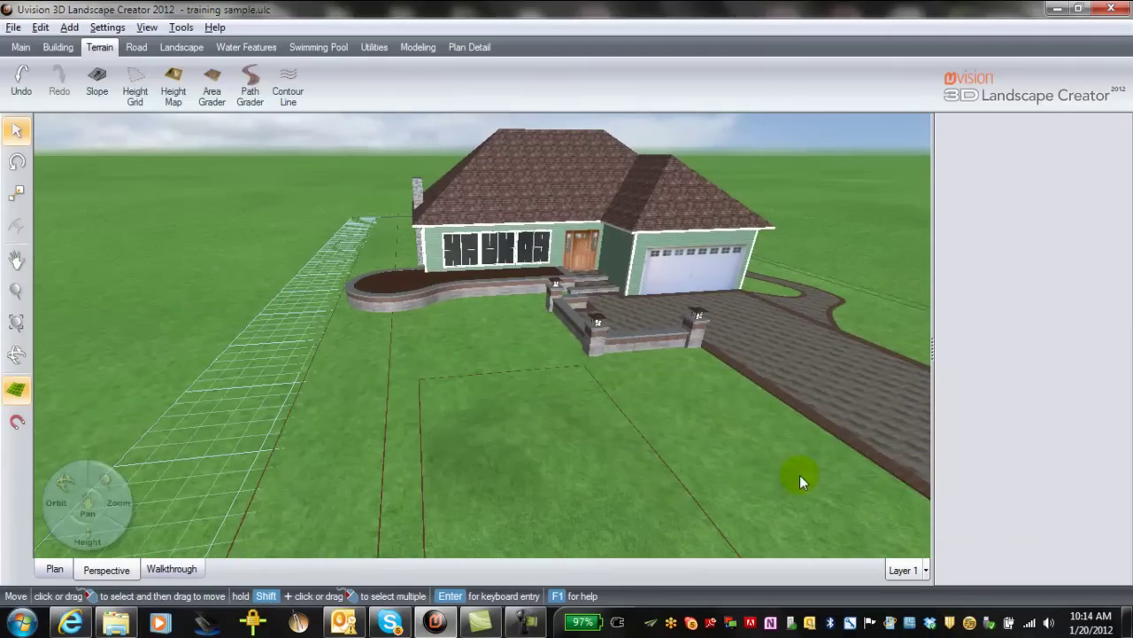
Step: In the plan view with snapping on, draw a 24' accent strip, 10" wide, along the driveway's brick edge from the column to the corner
{"action": "middle_click_drag", "start_coordinate": [757, 464], "coordinate": [732, 451]}
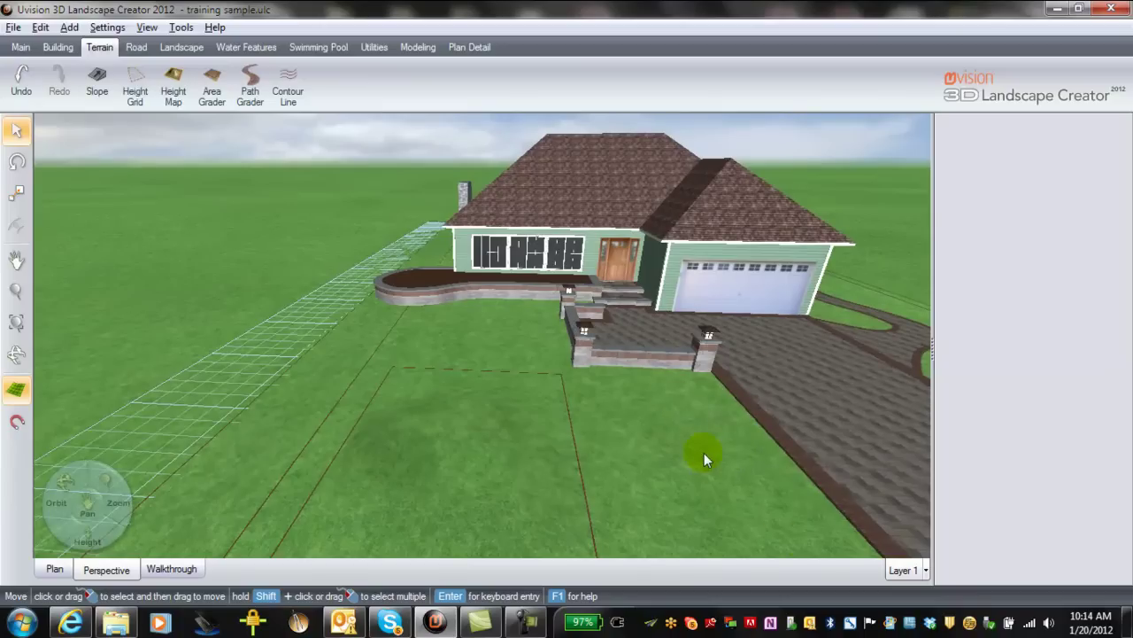
{"action": "scroll", "coordinate": [722, 466], "scroll_direction": "down", "scroll_amount": 5}
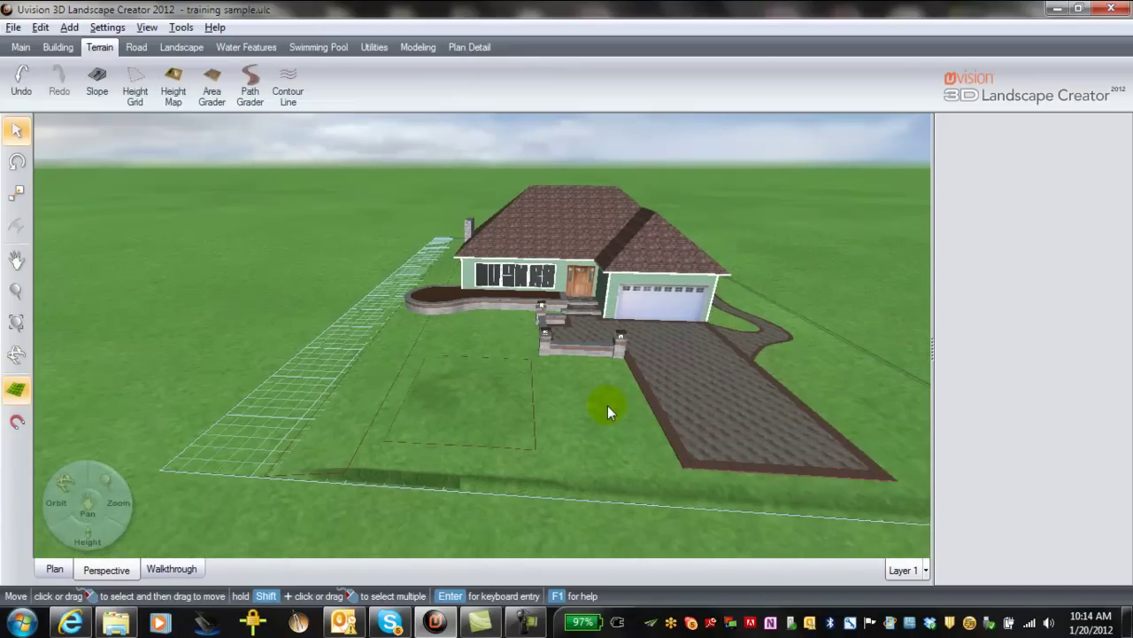
{"action": "left_click", "coordinate": [55, 48]}
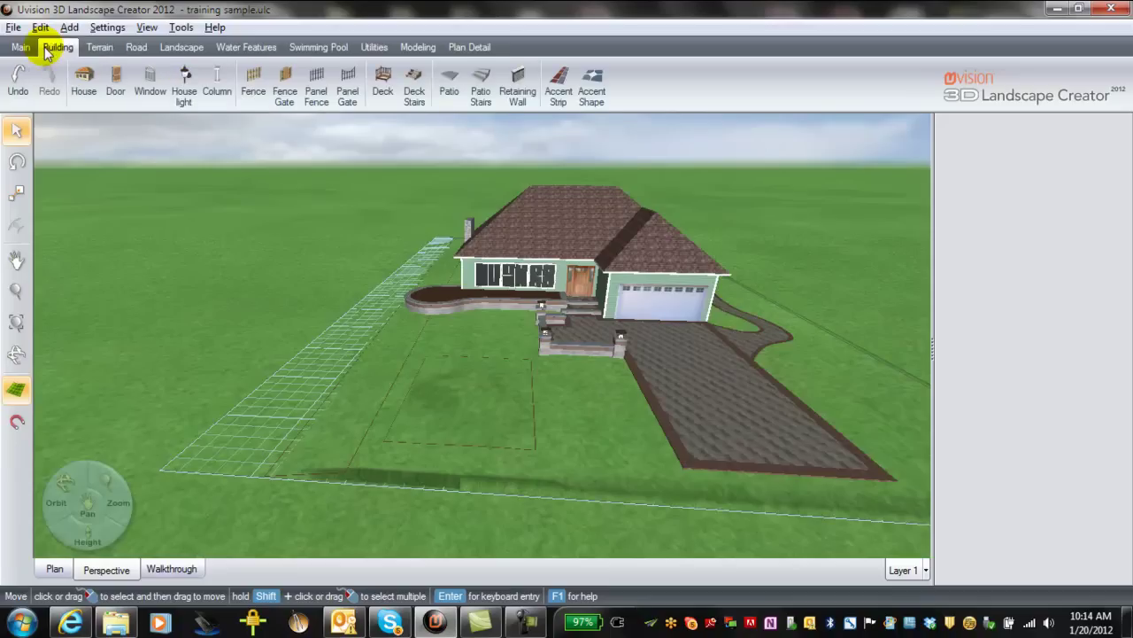
{"action": "left_click", "coordinate": [563, 93]}
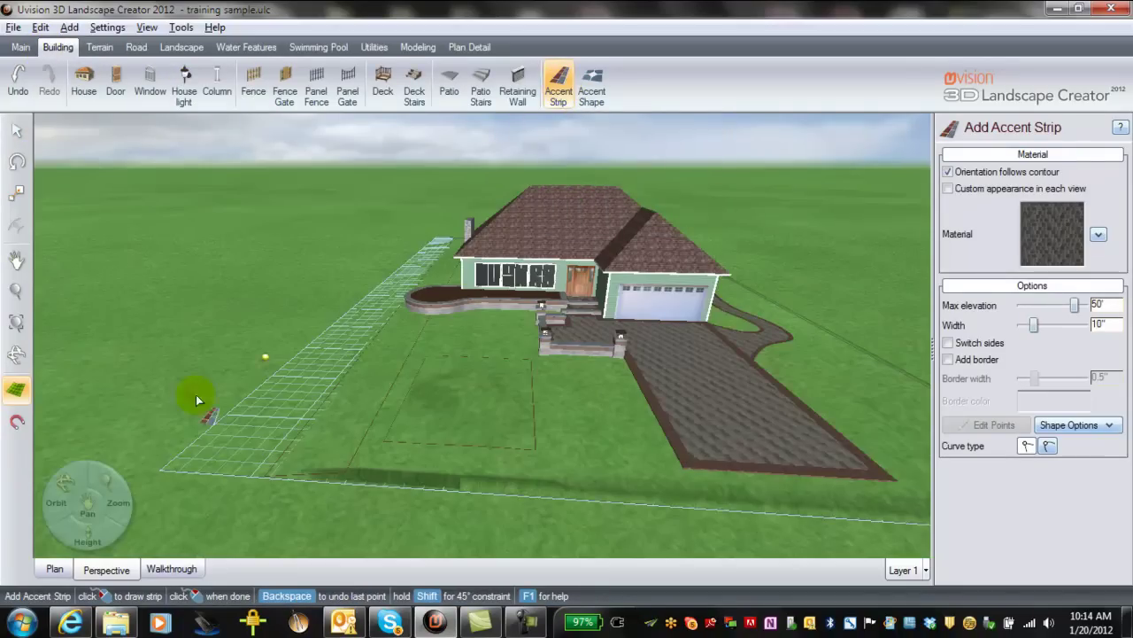
{"action": "left_click", "coordinate": [56, 570]}
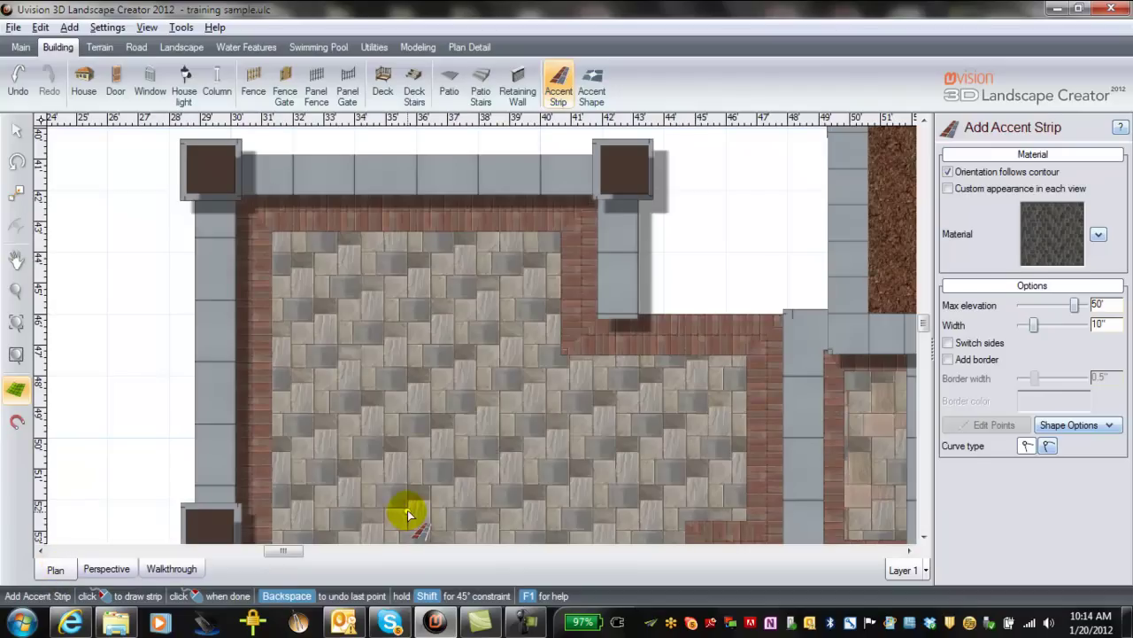
{"action": "scroll", "coordinate": [401, 505], "scroll_direction": "down", "scroll_amount": 4}
{"action": "middle_click_drag", "start_coordinate": [348, 477], "coordinate": [698, 375]}
{"action": "scroll", "coordinate": [645, 378], "scroll_direction": "up", "scroll_amount": 3}
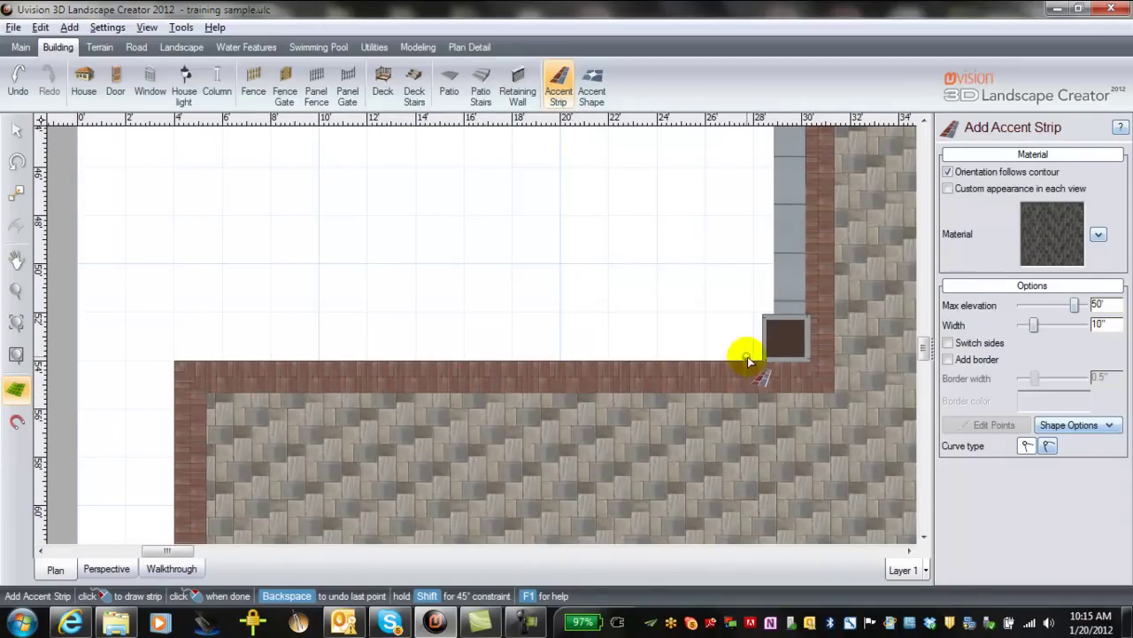
{"action": "left_click", "coordinate": [16, 421]}
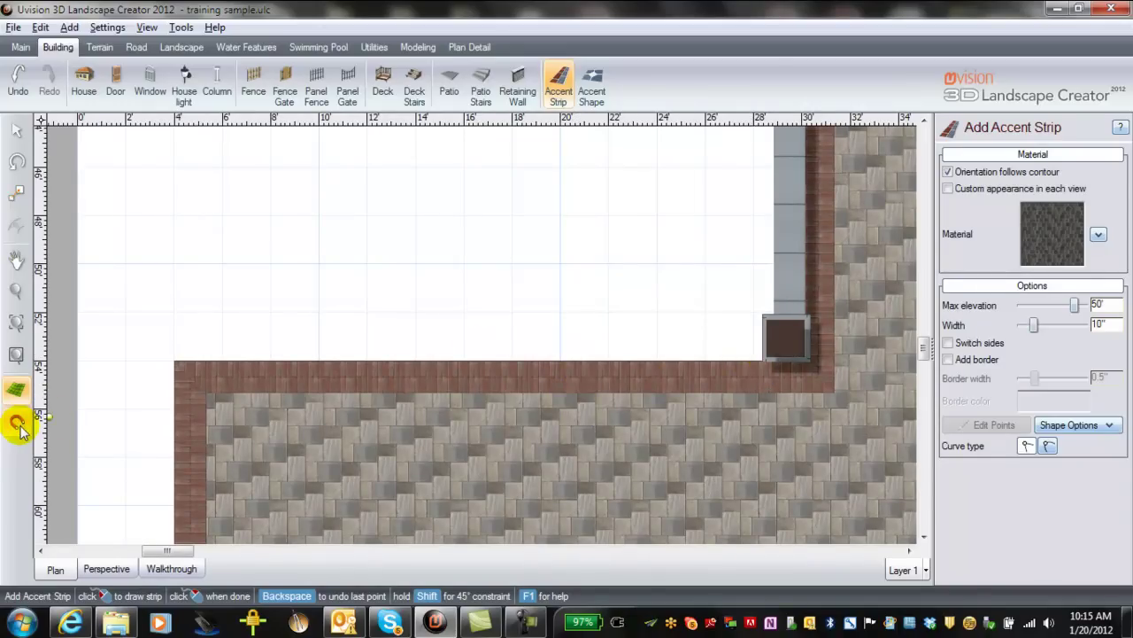
{"action": "left_click", "coordinate": [759, 370]}
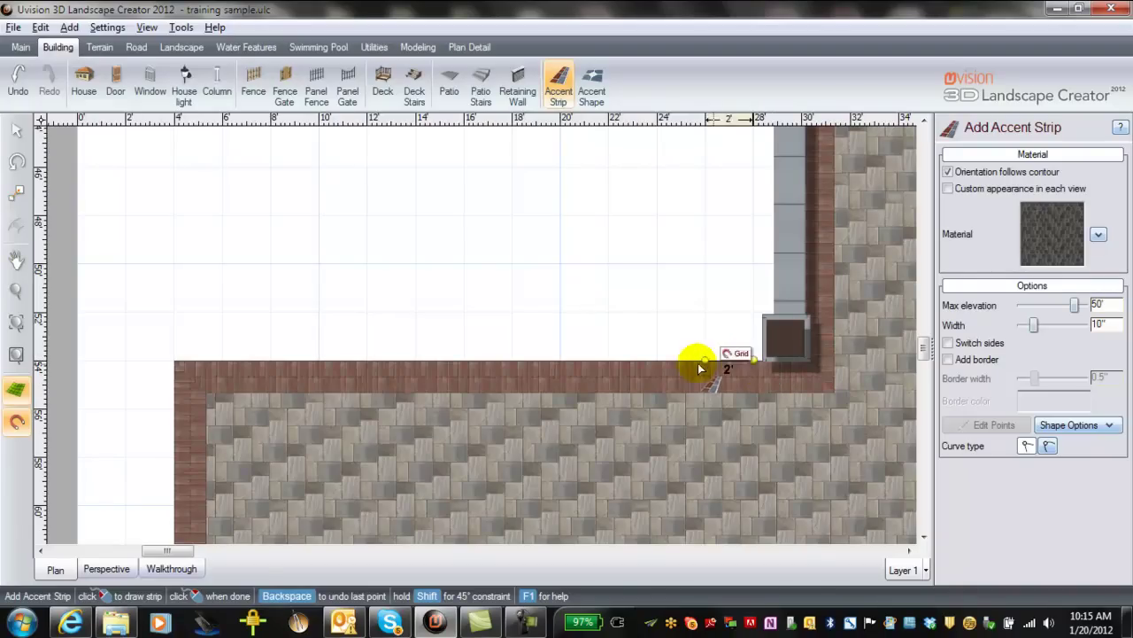
{"action": "left_click", "coordinate": [185, 373]}
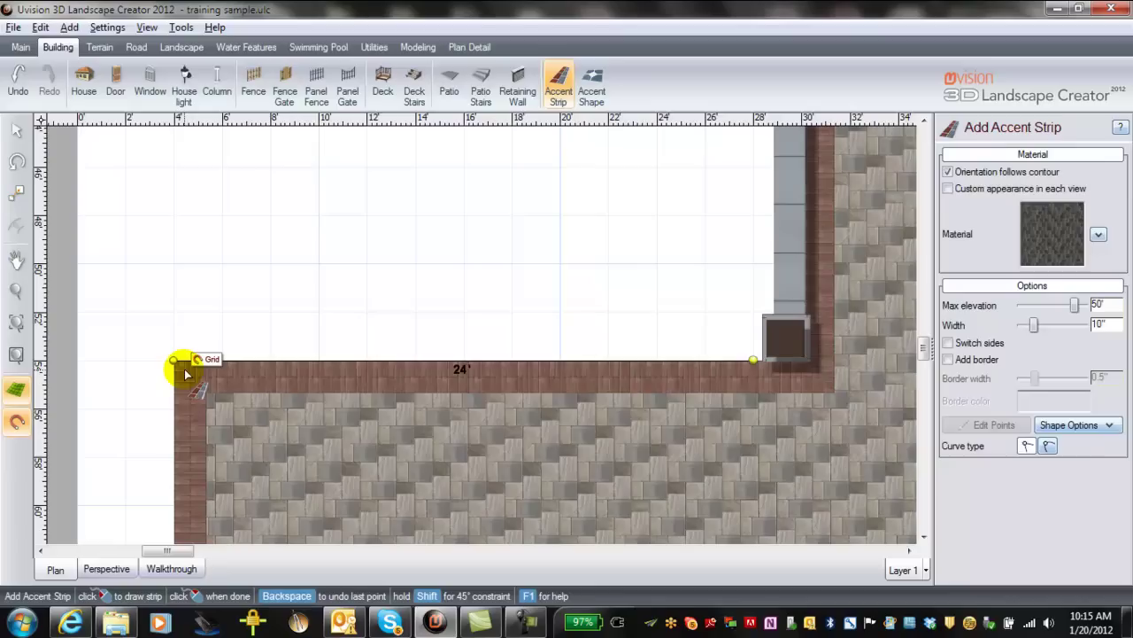
{"action": "right_click", "coordinate": [186, 372]}
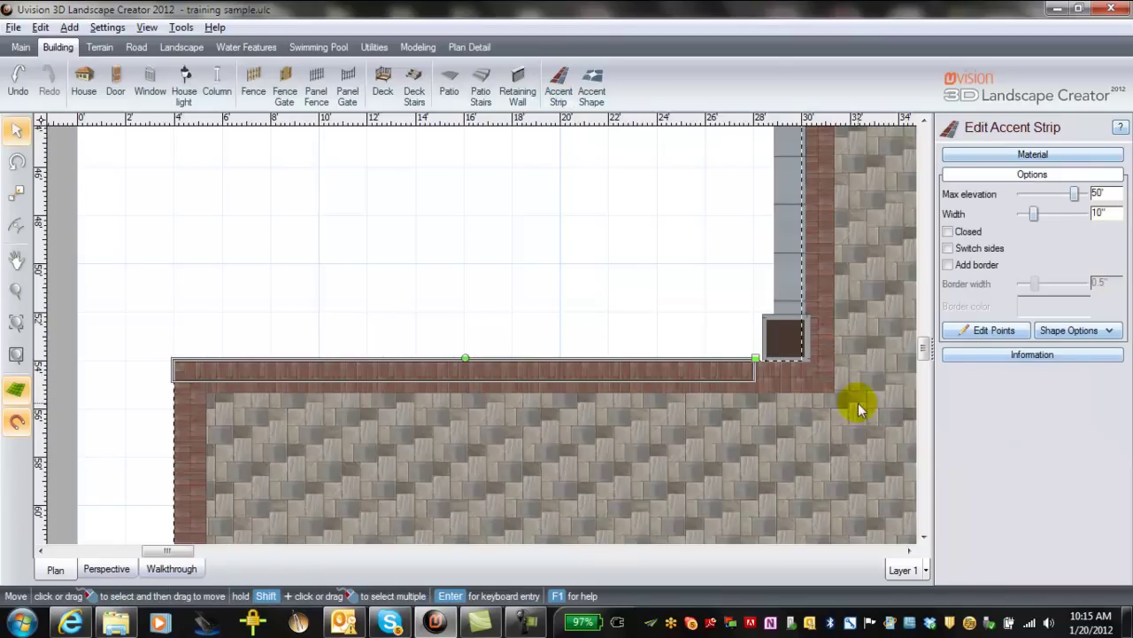
Step: Switch the accent strip to the outer side of the driveway's brick border
{"action": "left_click", "coordinate": [949, 248]}
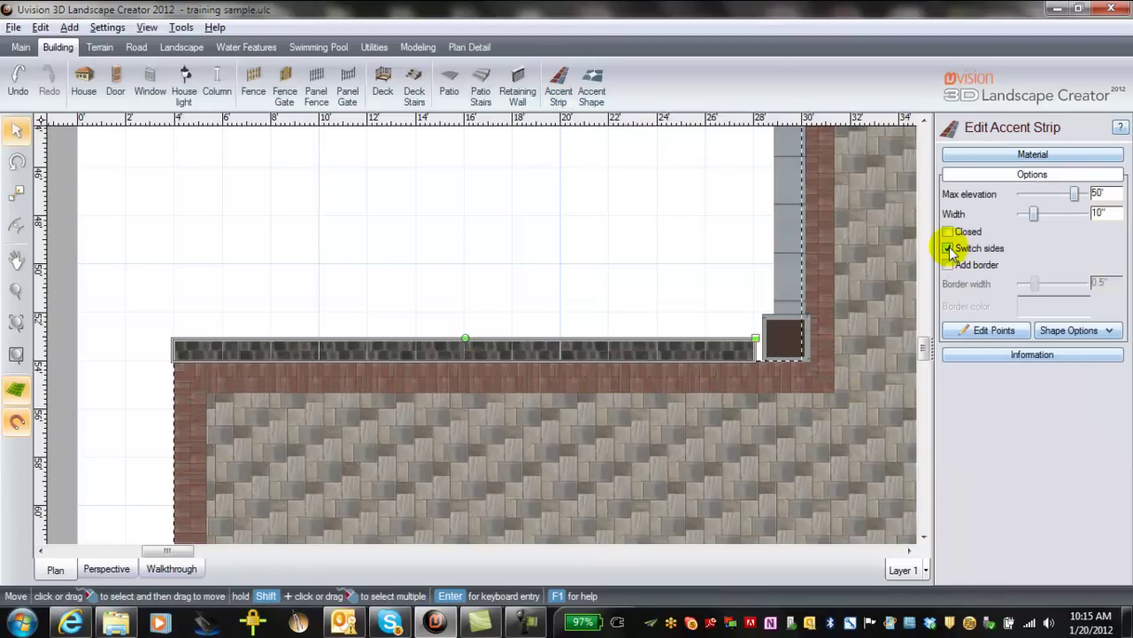
{"action": "scroll", "coordinate": [626, 449], "scroll_direction": "up", "scroll_amount": 1}
{"action": "scroll", "coordinate": [619, 445], "scroll_direction": "up", "scroll_amount": 3}
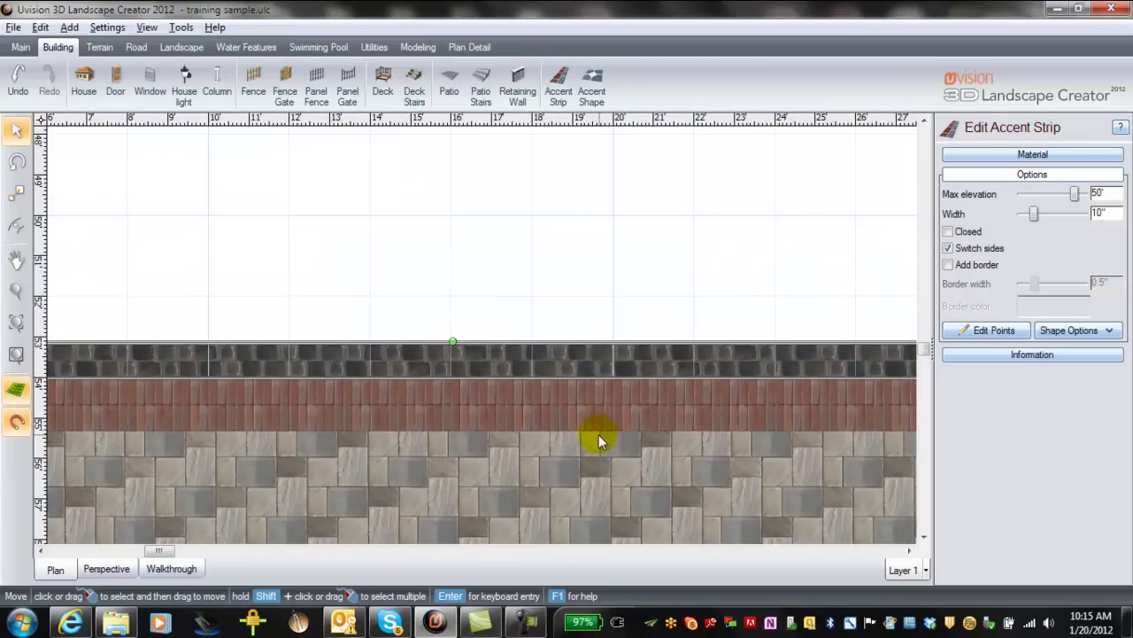
{"action": "left_click", "coordinate": [654, 303]}
{"action": "right_click", "coordinate": [677, 396]}
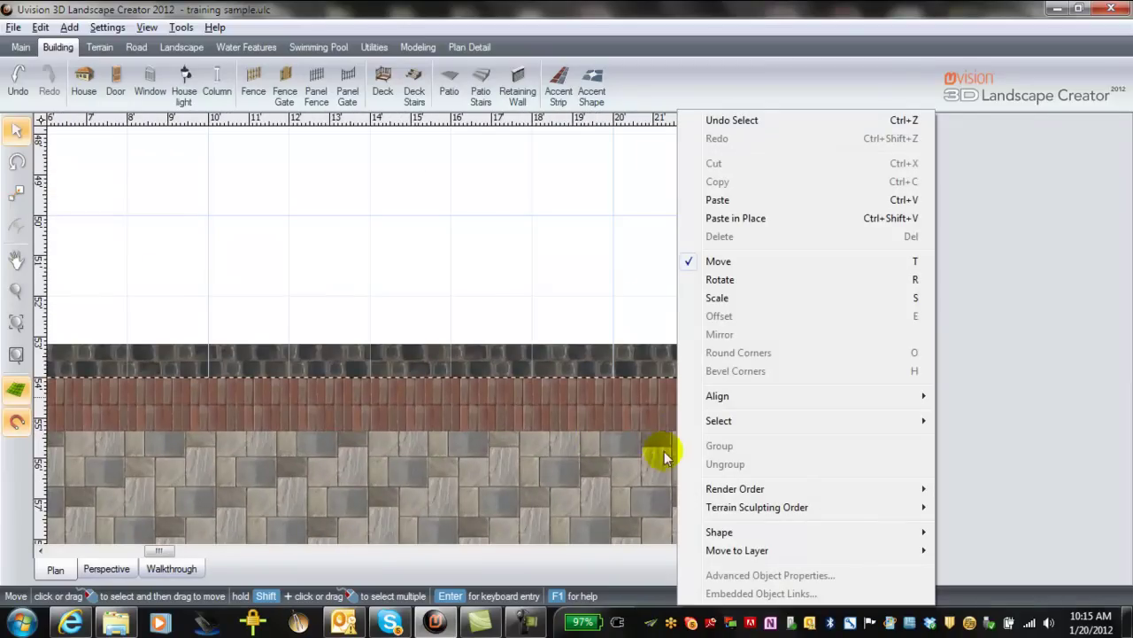
{"action": "left_click", "coordinate": [620, 309]}
{"action": "scroll", "coordinate": [587, 414], "scroll_direction": "down", "scroll_amount": 5}
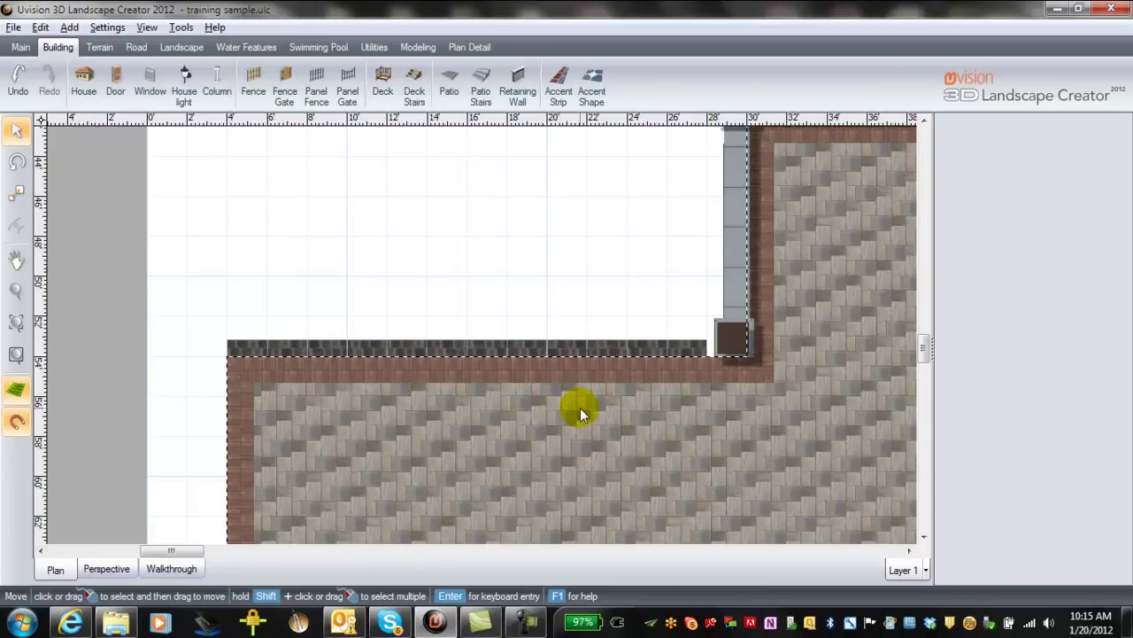
Step: In the perspective view, turn off snapping and move the accent strip's end point up against the base of the column
{"action": "left_click", "coordinate": [97, 569]}
{"action": "scroll", "coordinate": [456, 430], "scroll_direction": "up", "scroll_amount": 2}
{"action": "middle_click_drag", "start_coordinate": [595, 450], "coordinate": [237, 479]}
{"action": "left_click", "coordinate": [526, 458]}
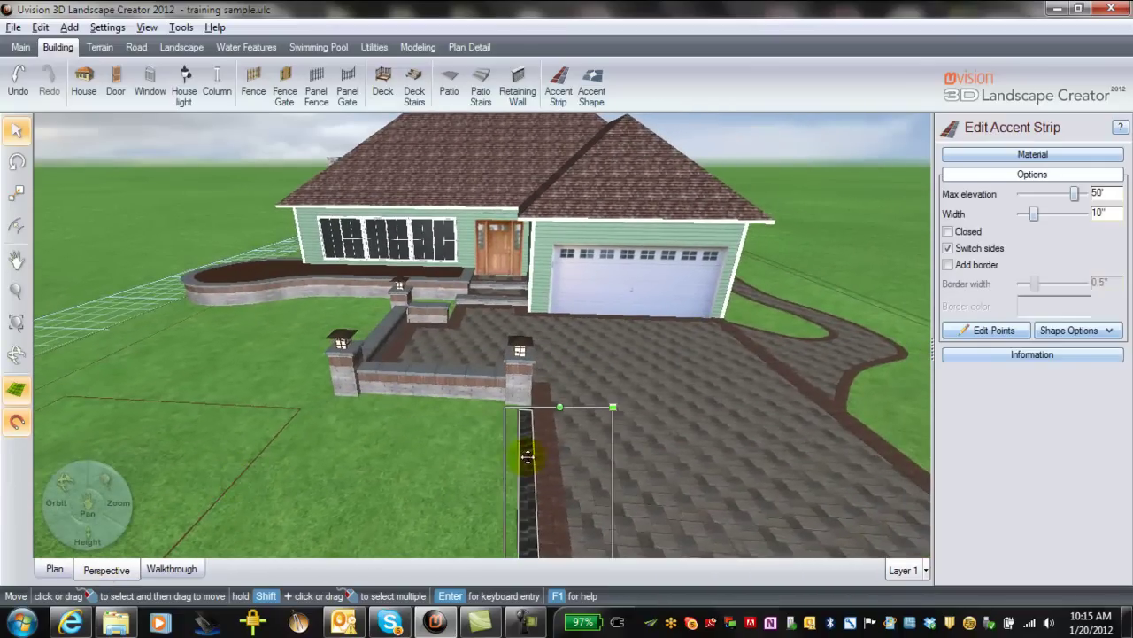
{"action": "left_click", "coordinate": [993, 332]}
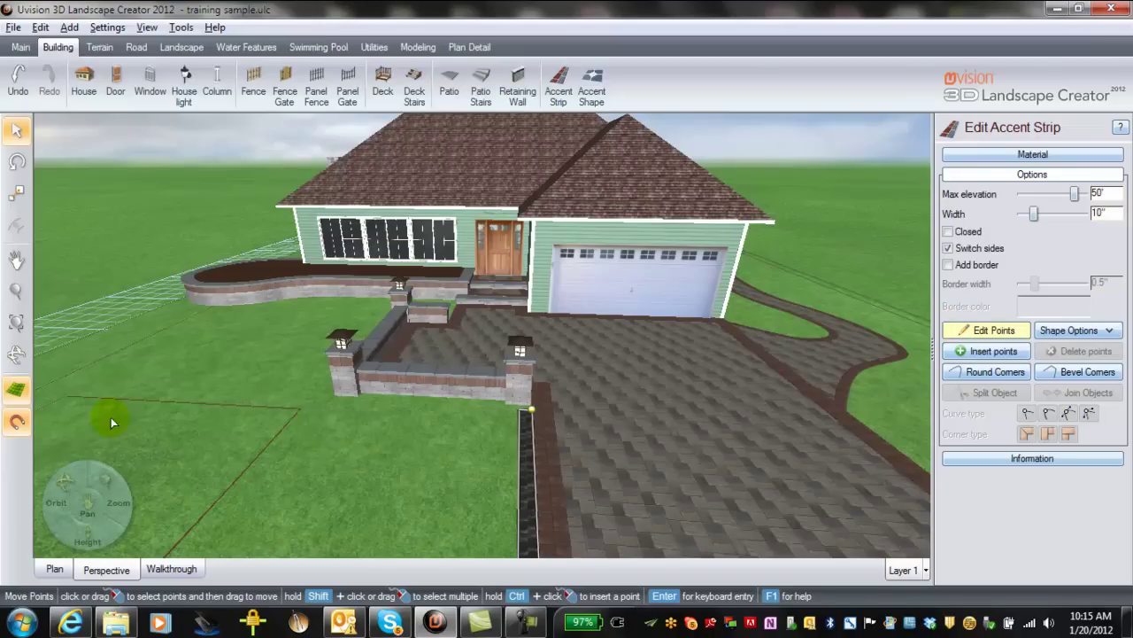
{"action": "left_click", "coordinate": [16, 421]}
{"action": "scroll", "coordinate": [477, 430], "scroll_direction": "up", "scroll_amount": 3}
{"action": "middle_click_drag", "start_coordinate": [481, 425], "coordinate": [248, 445]}
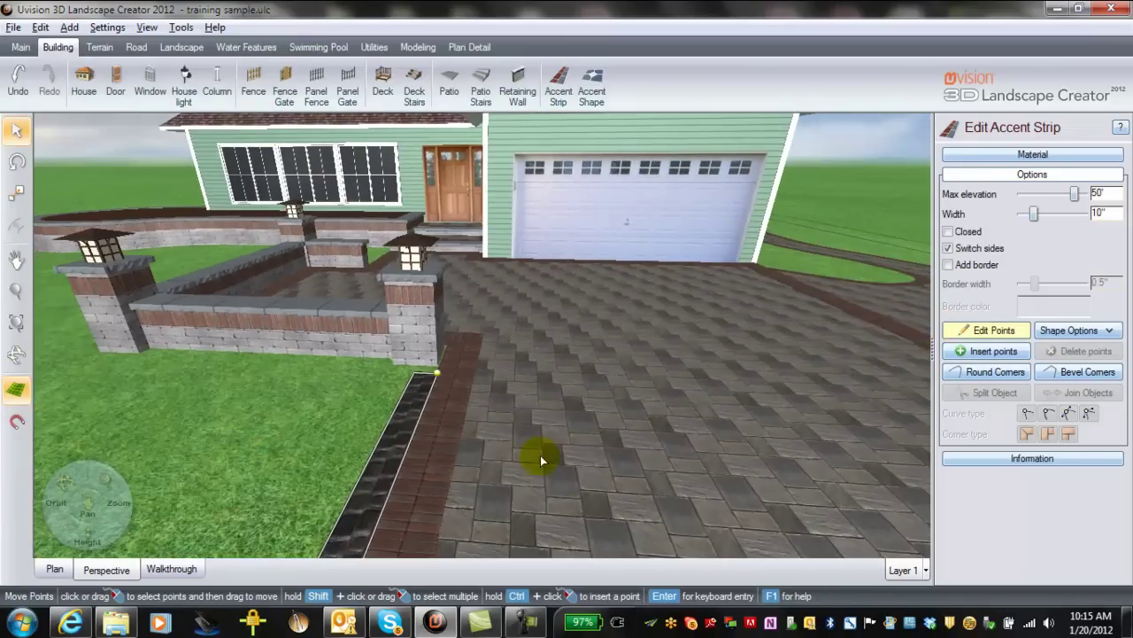
{"action": "right_click_drag", "start_coordinate": [525, 461], "coordinate": [540, 517]}
{"action": "left_click_drag", "start_coordinate": [441, 429], "coordinate": [443, 407]}
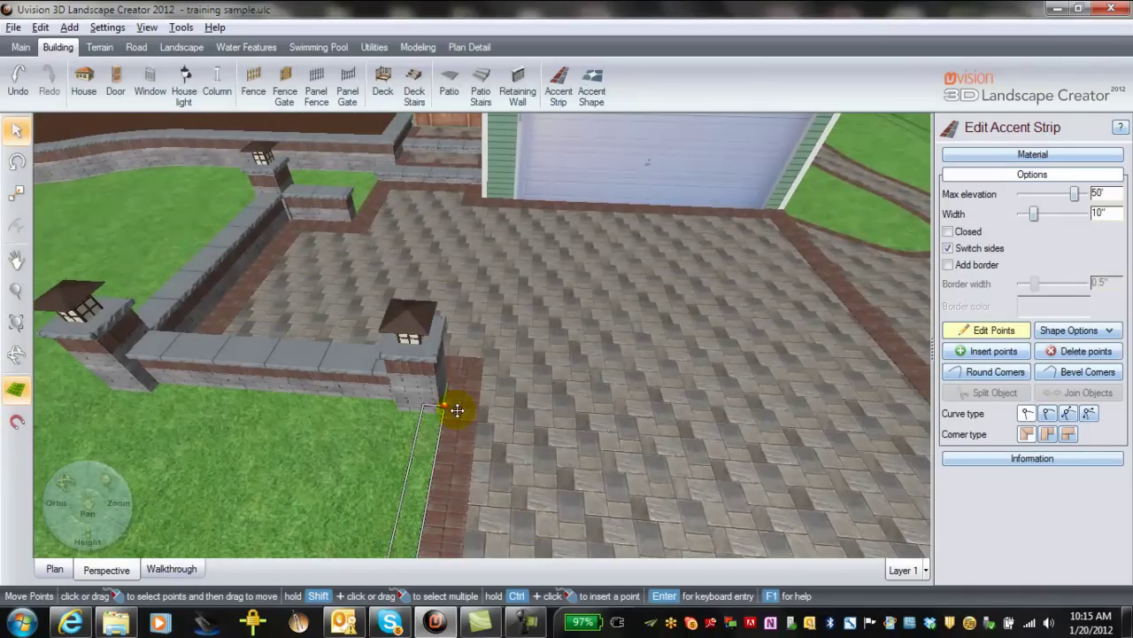
{"action": "left_click_drag", "start_coordinate": [432, 411], "coordinate": [439, 414]}
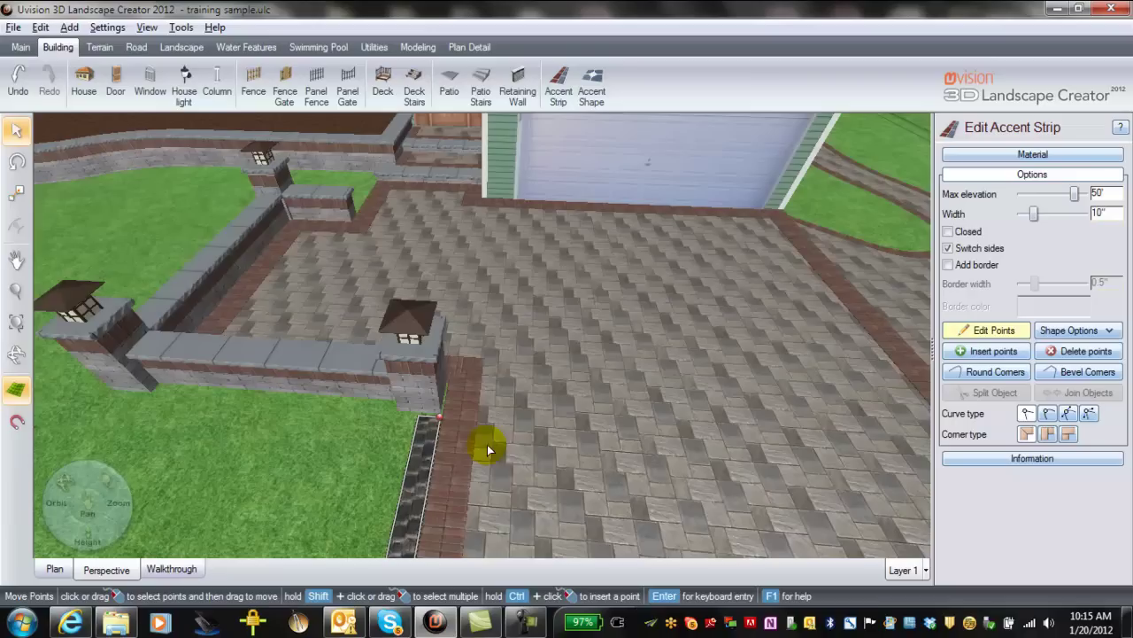
{"action": "left_click", "coordinate": [368, 465]}
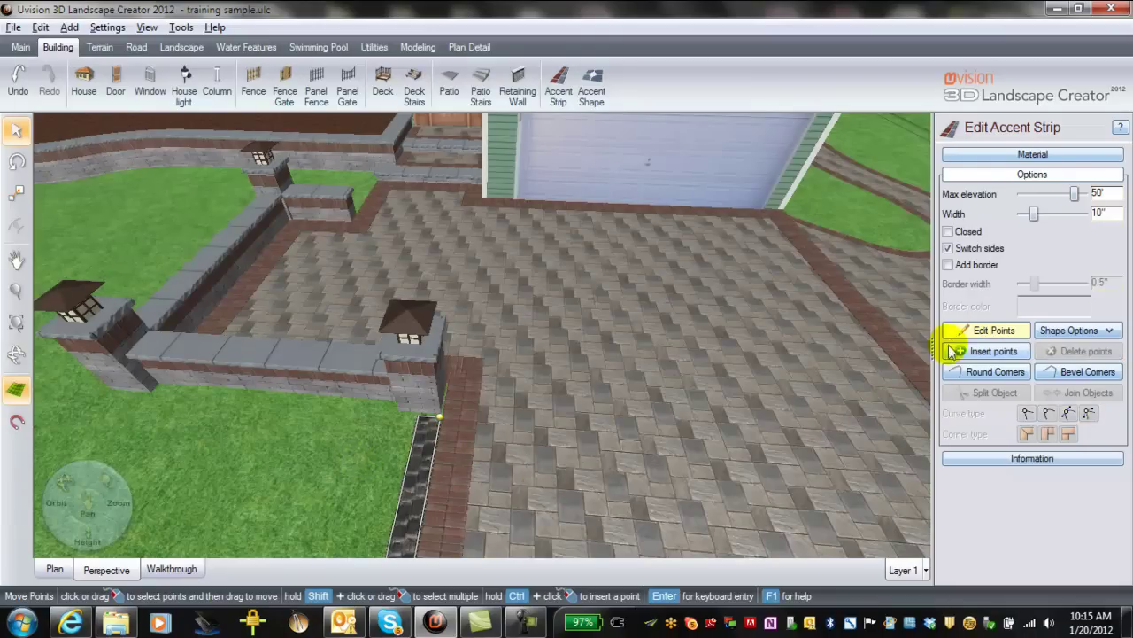
Step: Finish editing the accent strip's points, and in the plan view draw a rectangular accent shape about 20'-6" by 8'-8" on the driveway
{"action": "left_click", "coordinate": [985, 330]}
{"action": "scroll", "coordinate": [639, 476], "scroll_direction": "down", "scroll_amount": 5}
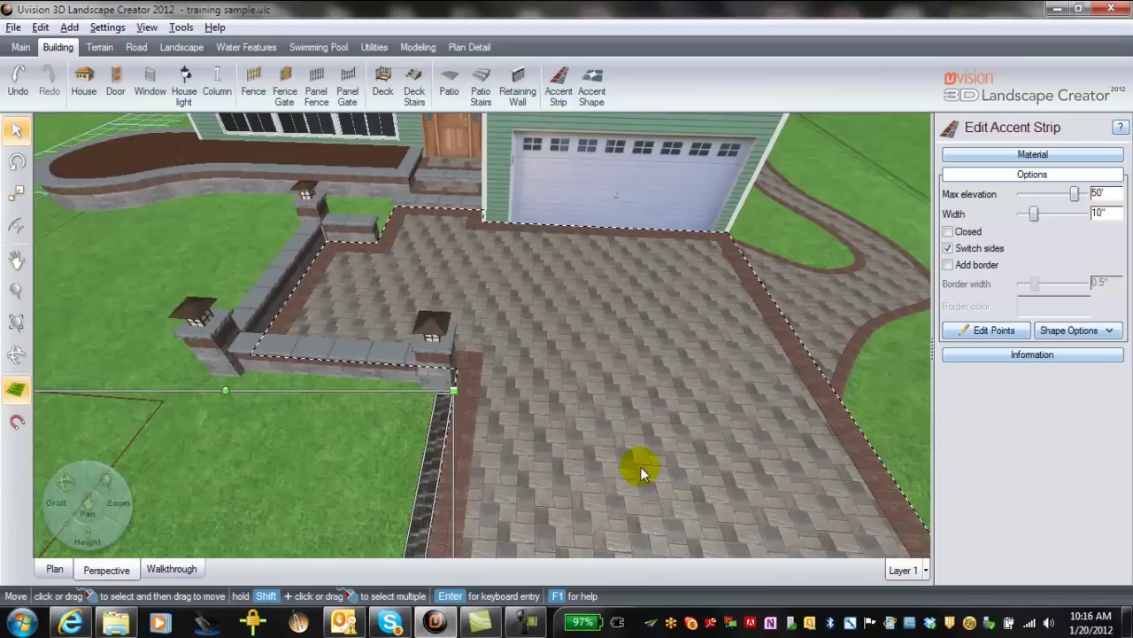
{"action": "left_click", "coordinate": [595, 89]}
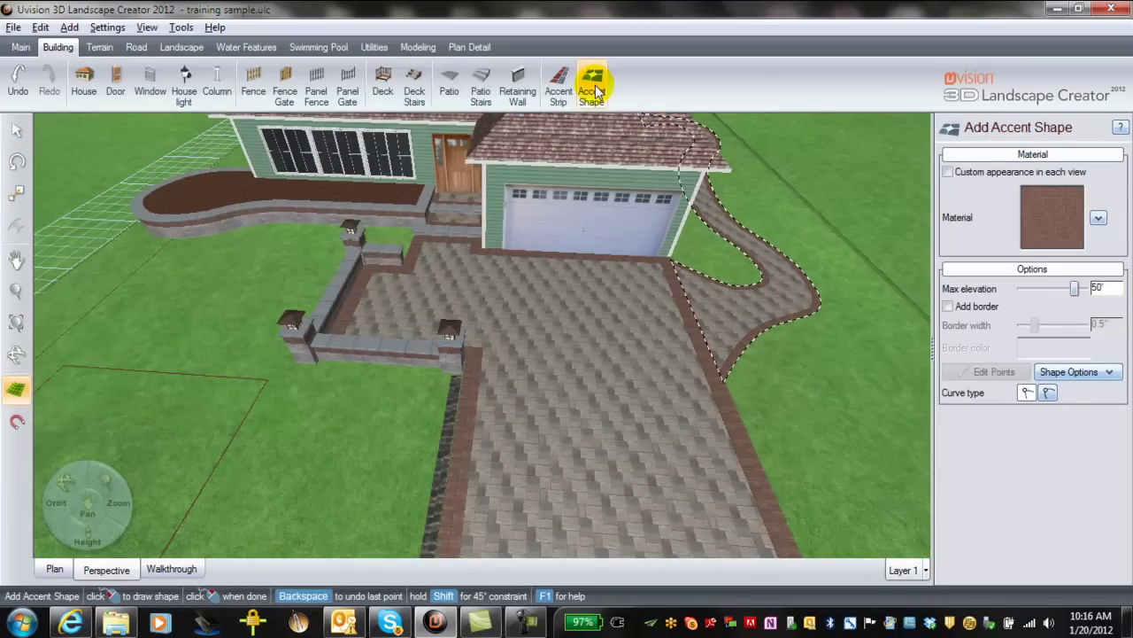
{"action": "left_click", "coordinate": [53, 568]}
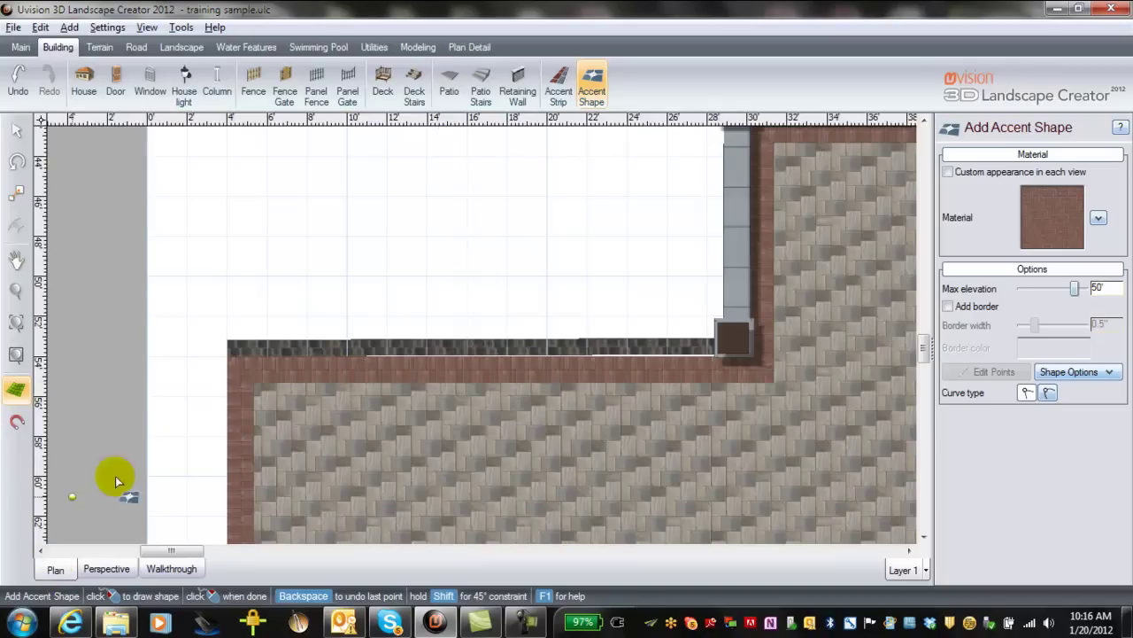
{"action": "scroll", "coordinate": [696, 463], "scroll_direction": "down", "scroll_amount": 5}
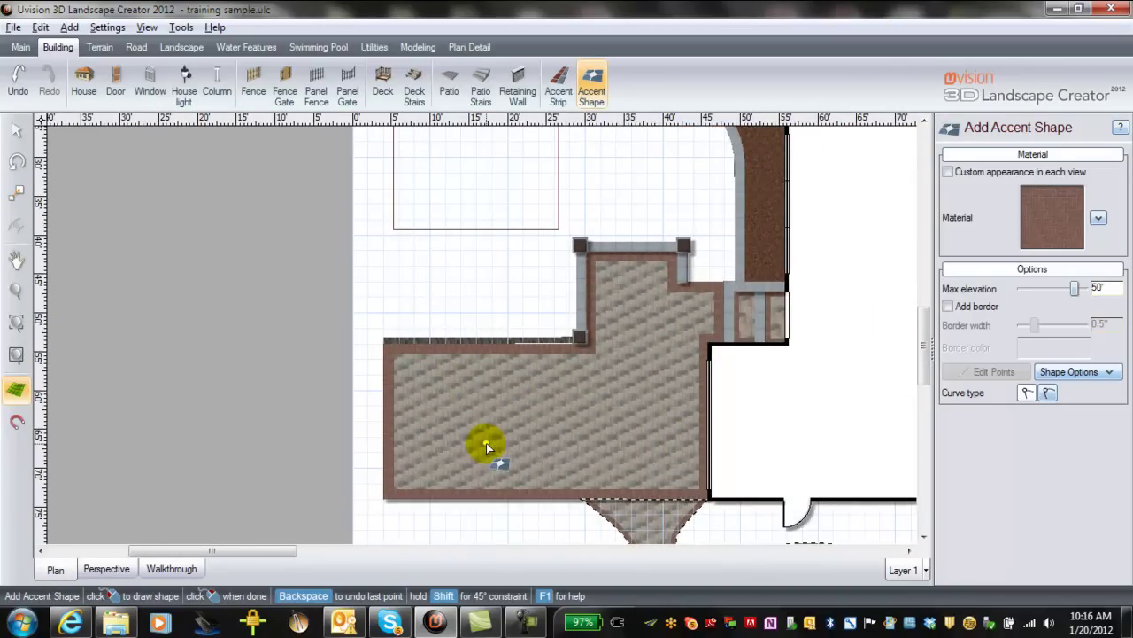
{"action": "left_click", "coordinate": [454, 380]}
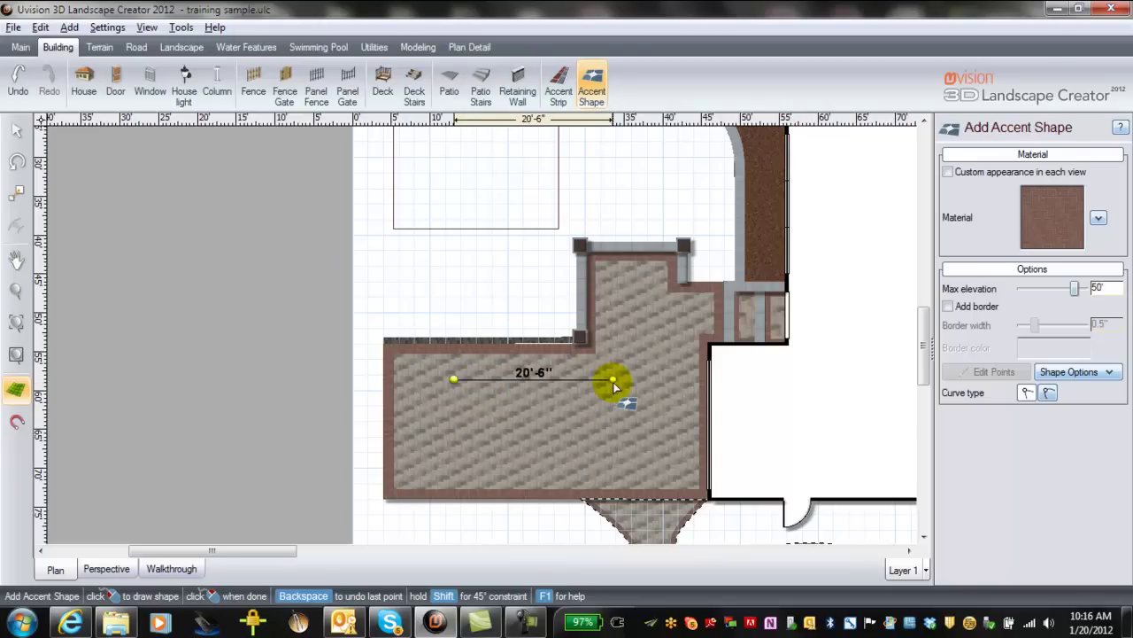
{"action": "left_click", "coordinate": [613, 379]}
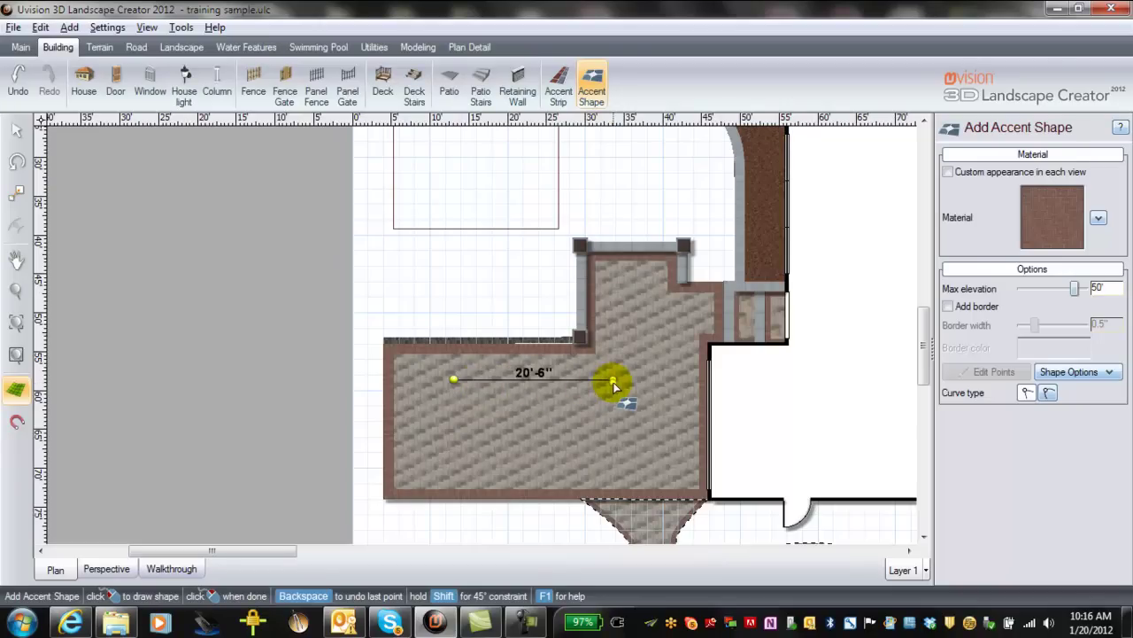
{"action": "left_click", "coordinate": [614, 447]}
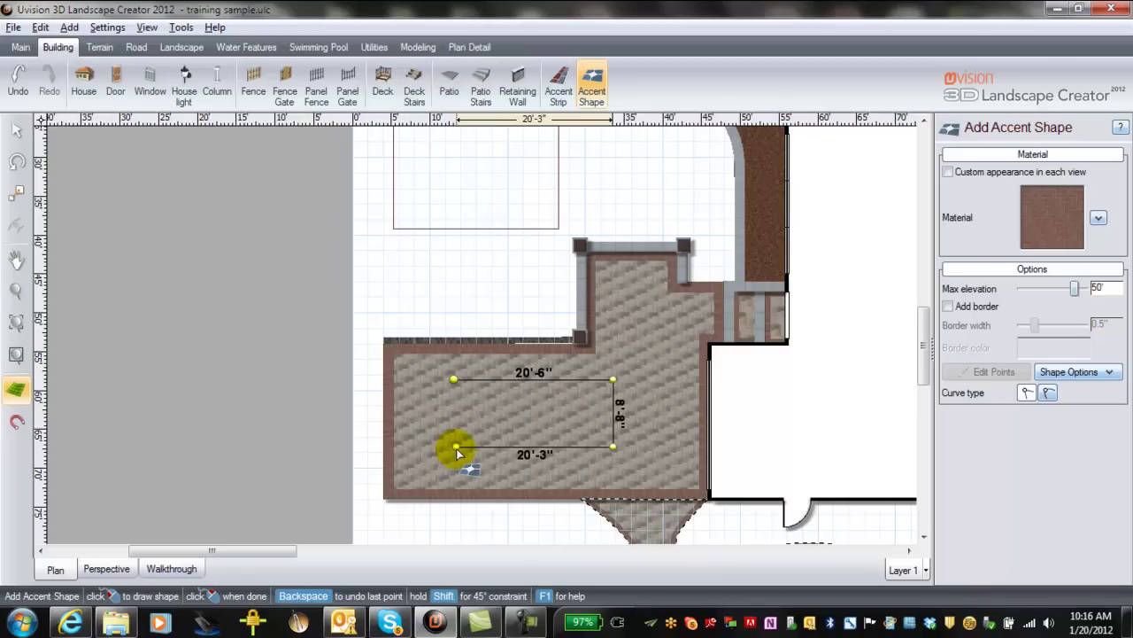
{"action": "left_click", "coordinate": [453, 448]}
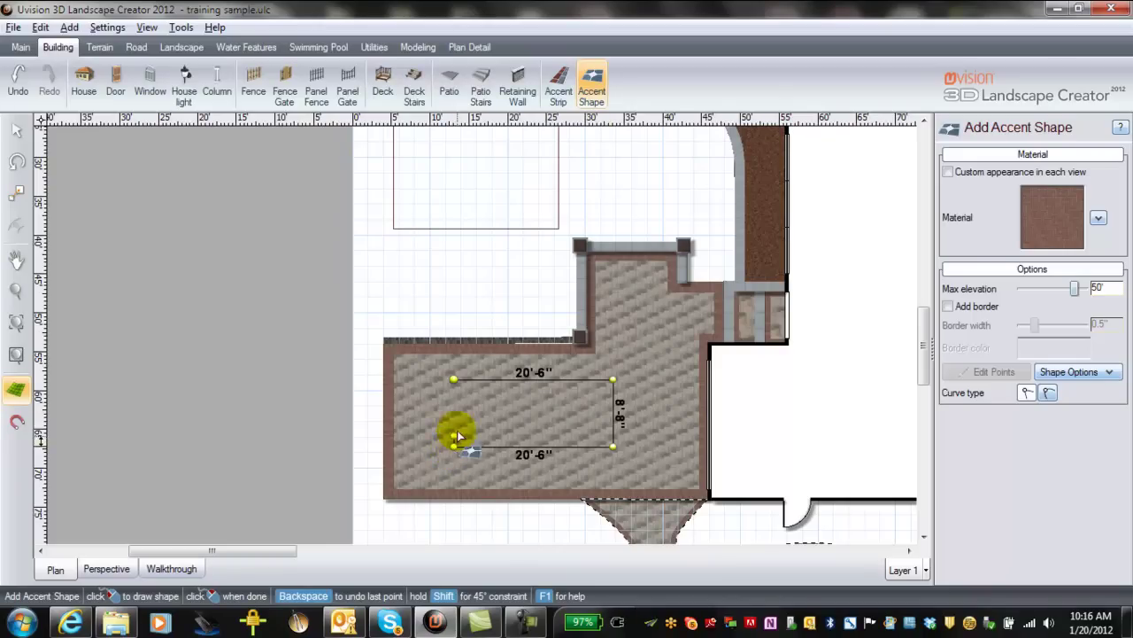
{"action": "left_click", "coordinate": [455, 379]}
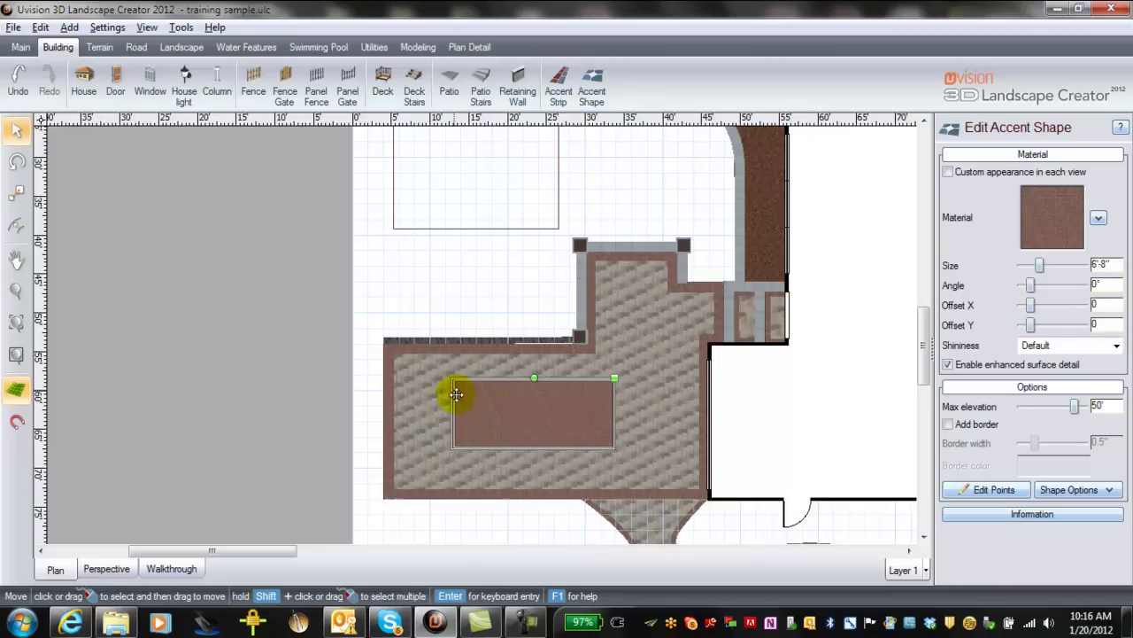
Step: Set the angle of the rectangular accent shape's brick material to 45°
{"action": "scroll", "coordinate": [450, 394], "scroll_direction": "up", "scroll_amount": 2}
{"action": "scroll", "coordinate": [469, 434], "scroll_direction": "up", "scroll_amount": 2}
{"action": "middle_click_drag", "start_coordinate": [513, 446], "coordinate": [498, 276]}
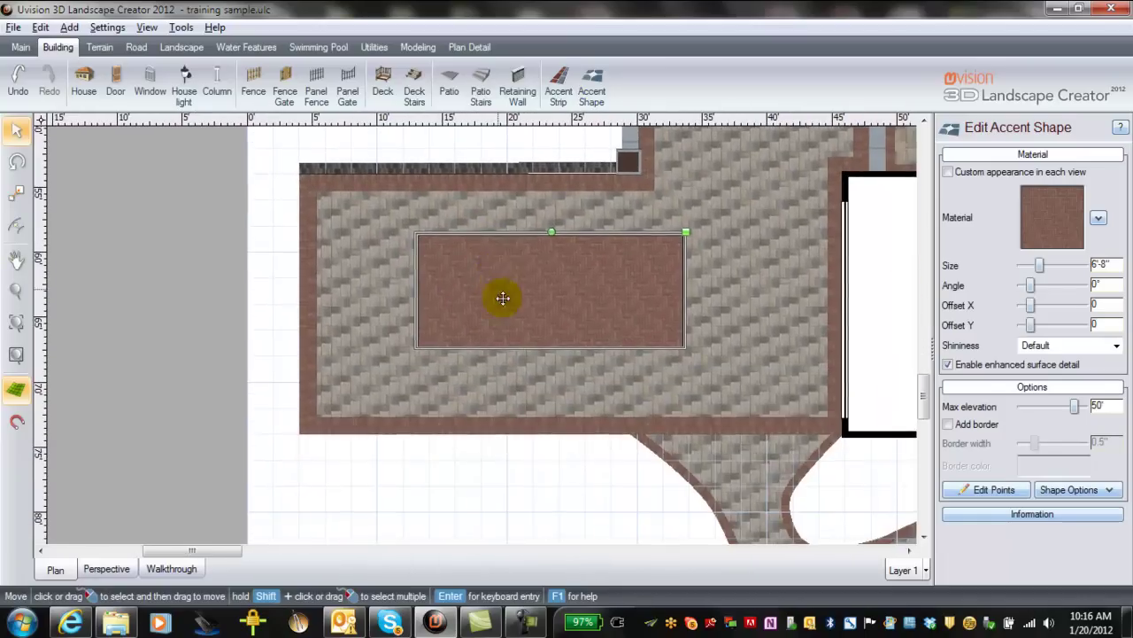
{"action": "scroll", "coordinate": [512, 294], "scroll_direction": "up", "scroll_amount": 3}
{"action": "scroll", "coordinate": [514, 303], "scroll_direction": "up", "scroll_amount": 1}
{"action": "scroll", "coordinate": [512, 301], "scroll_direction": "up", "scroll_amount": 1}
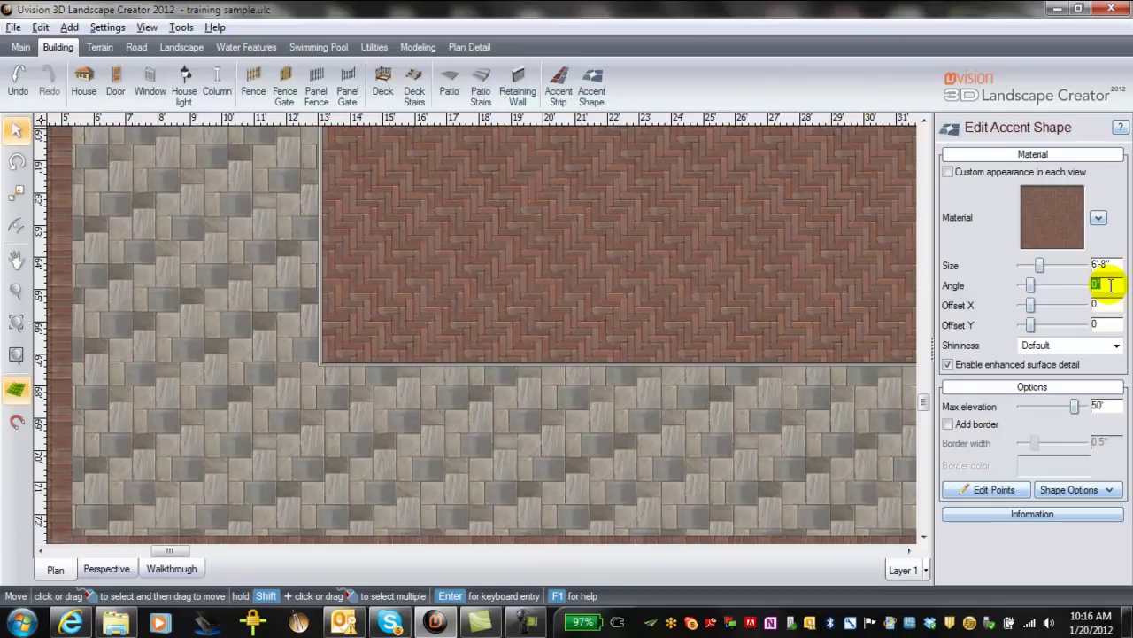
{"action": "key", "text": "Return"}
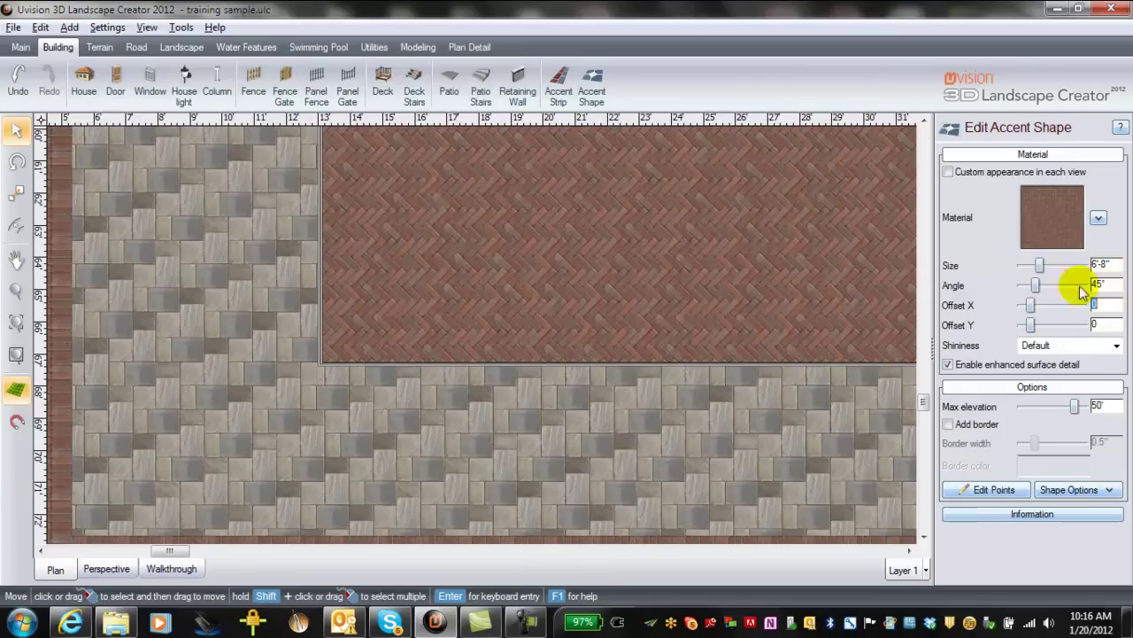
Step: Add the pre-built Patio1 compass star accent from the Patio & Driveway styles to the design with the Accent Wizard
{"action": "scroll", "coordinate": [649, 316], "scroll_direction": "down", "scroll_amount": 4}
{"action": "scroll", "coordinate": [649, 316], "scroll_direction": "down", "scroll_amount": 1}
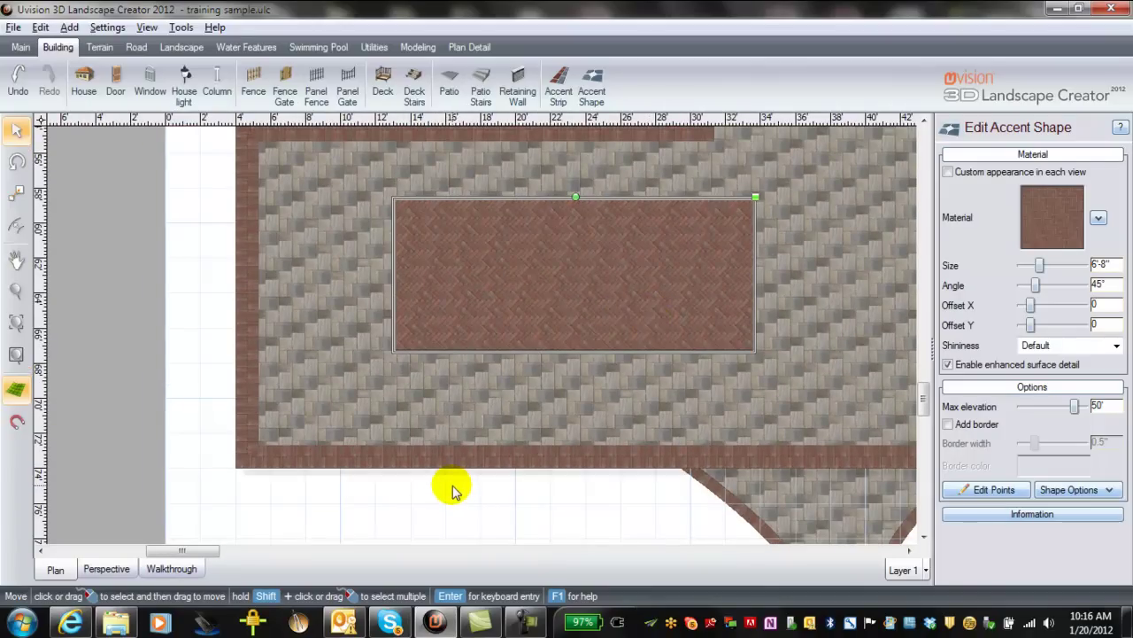
{"action": "scroll", "coordinate": [443, 458], "scroll_direction": "down", "scroll_amount": 2}
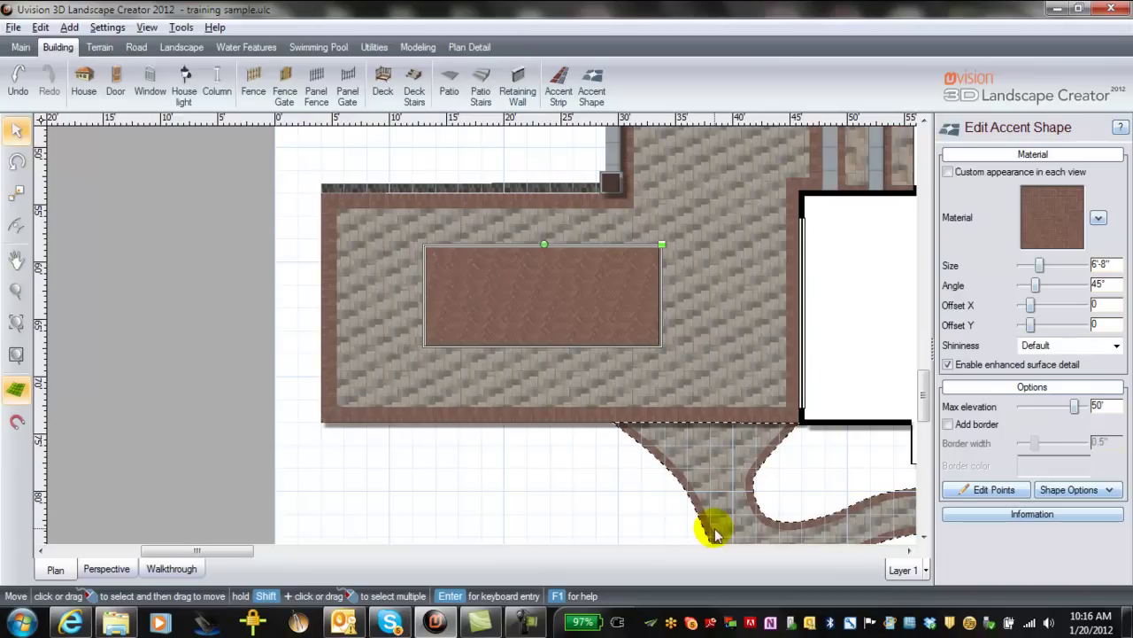
{"action": "left_click", "coordinate": [740, 521]}
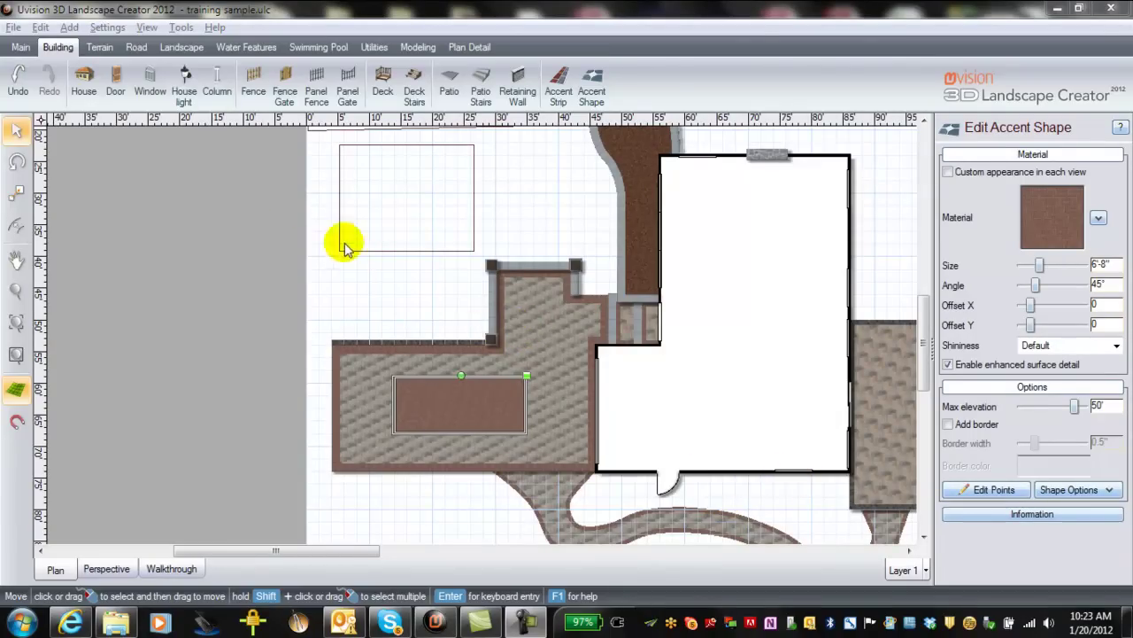
{"action": "left_click", "coordinate": [181, 27]}
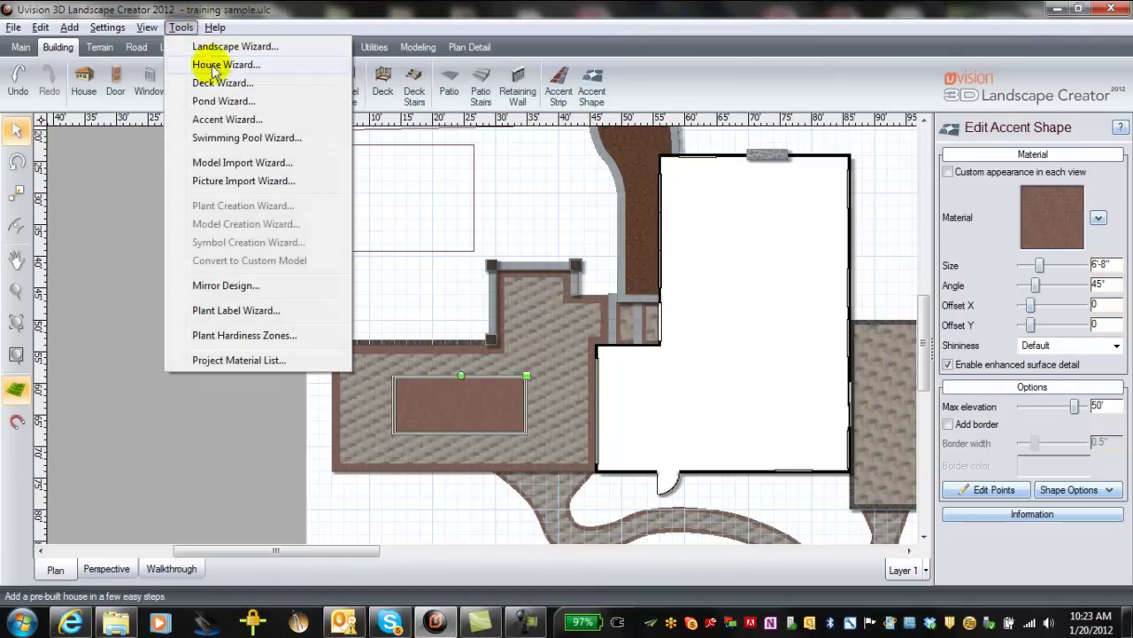
{"action": "left_click", "coordinate": [241, 120]}
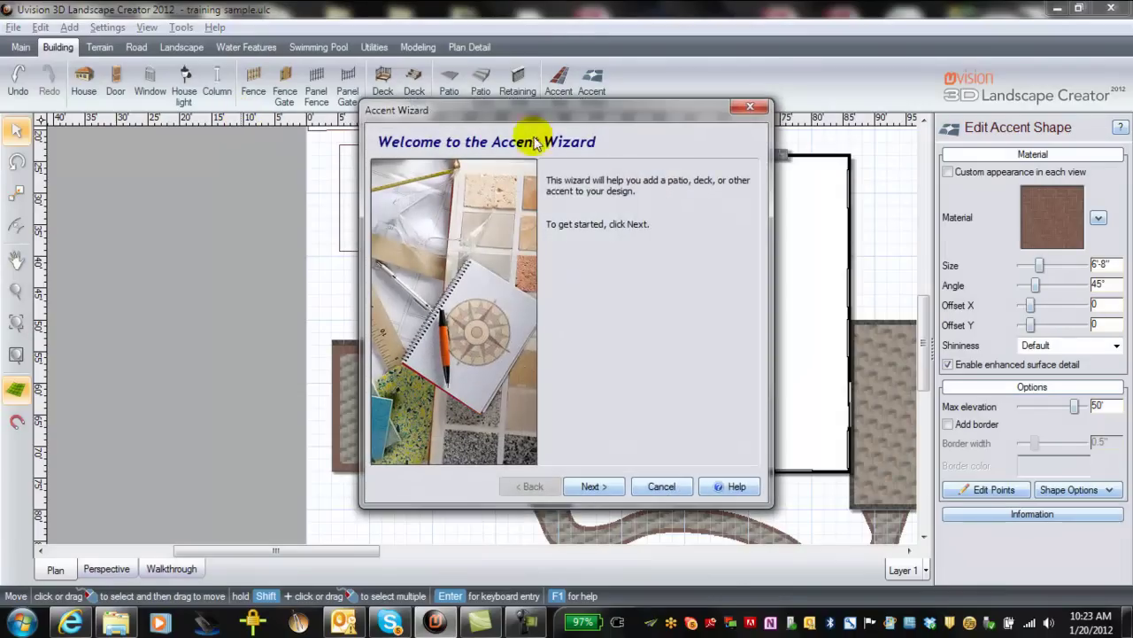
{"action": "left_click", "coordinate": [595, 487]}
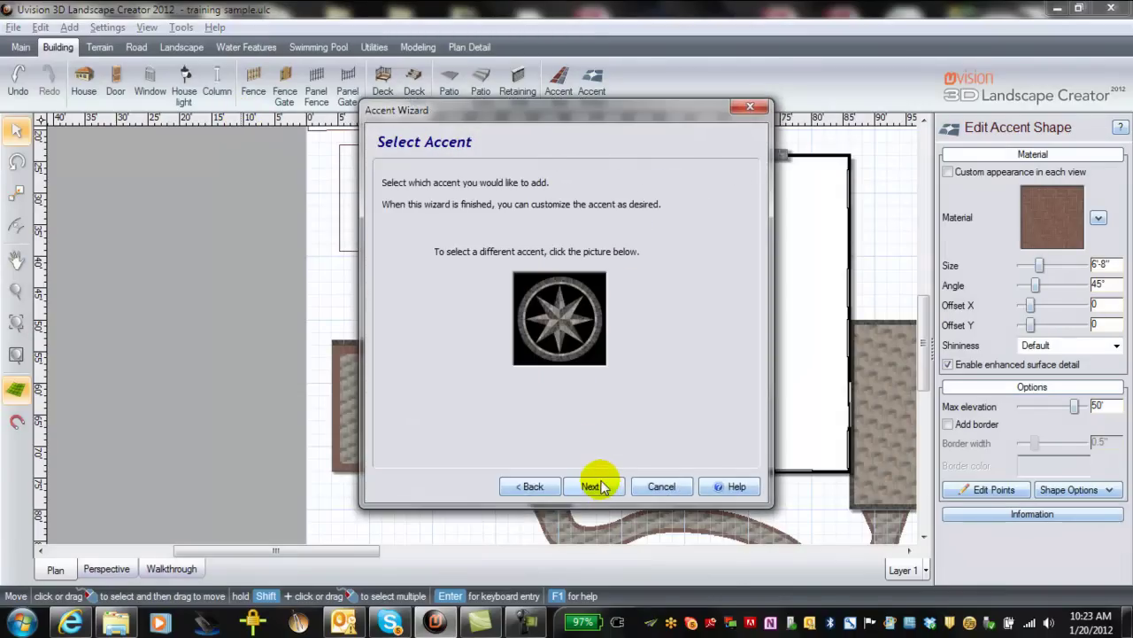
{"action": "left_click", "coordinate": [560, 327]}
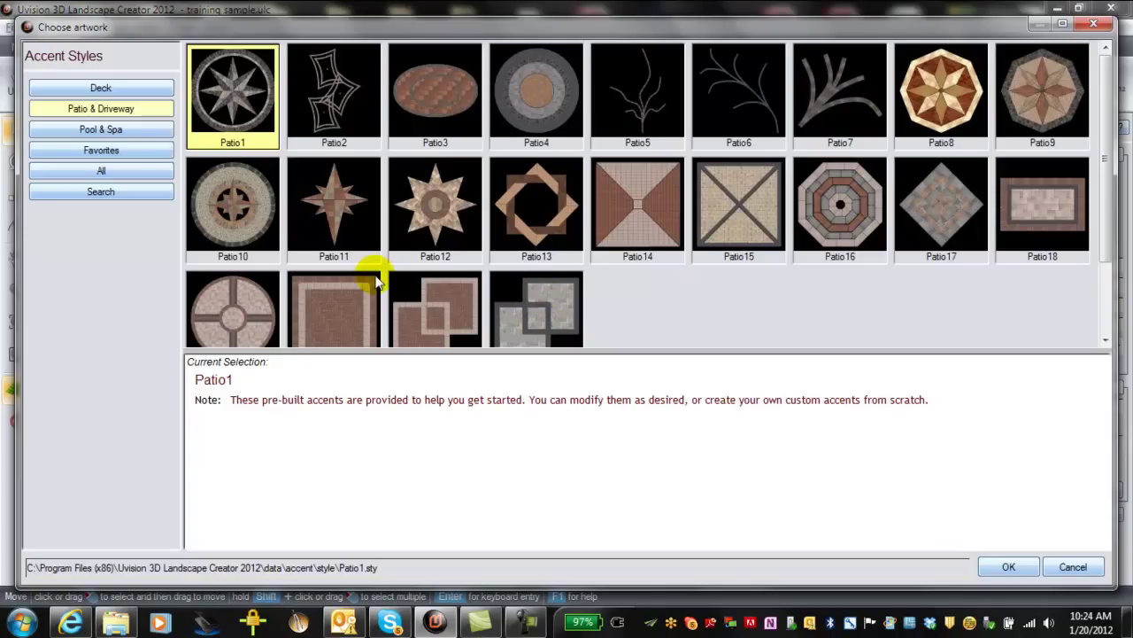
{"action": "double_click", "coordinate": [243, 104]}
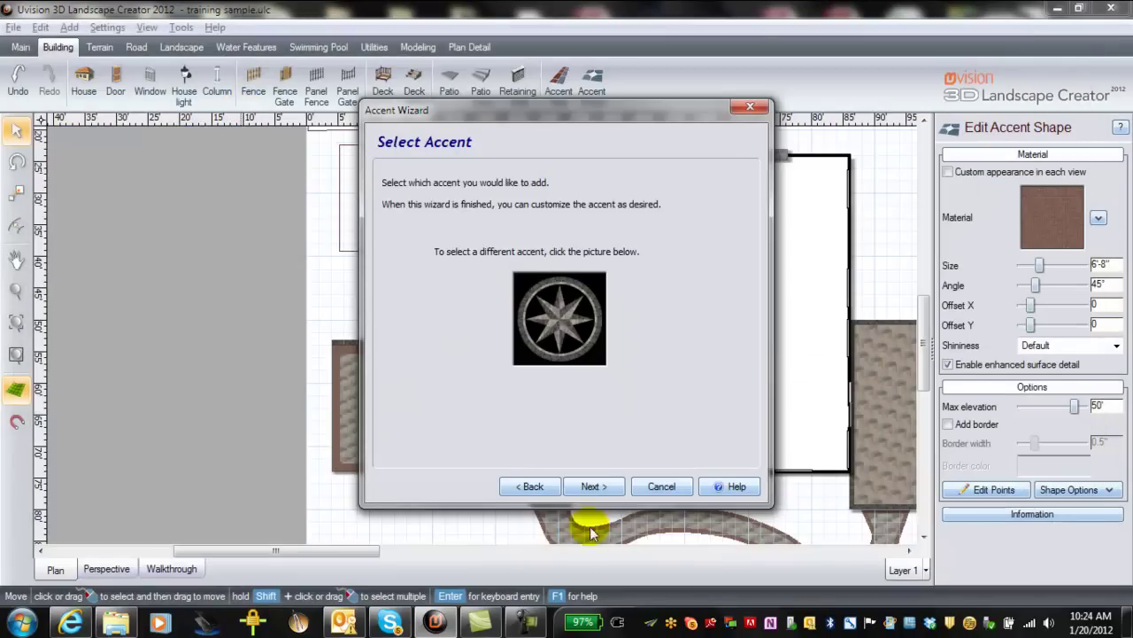
{"action": "left_click", "coordinate": [591, 486]}
{"action": "left_click", "coordinate": [594, 487]}
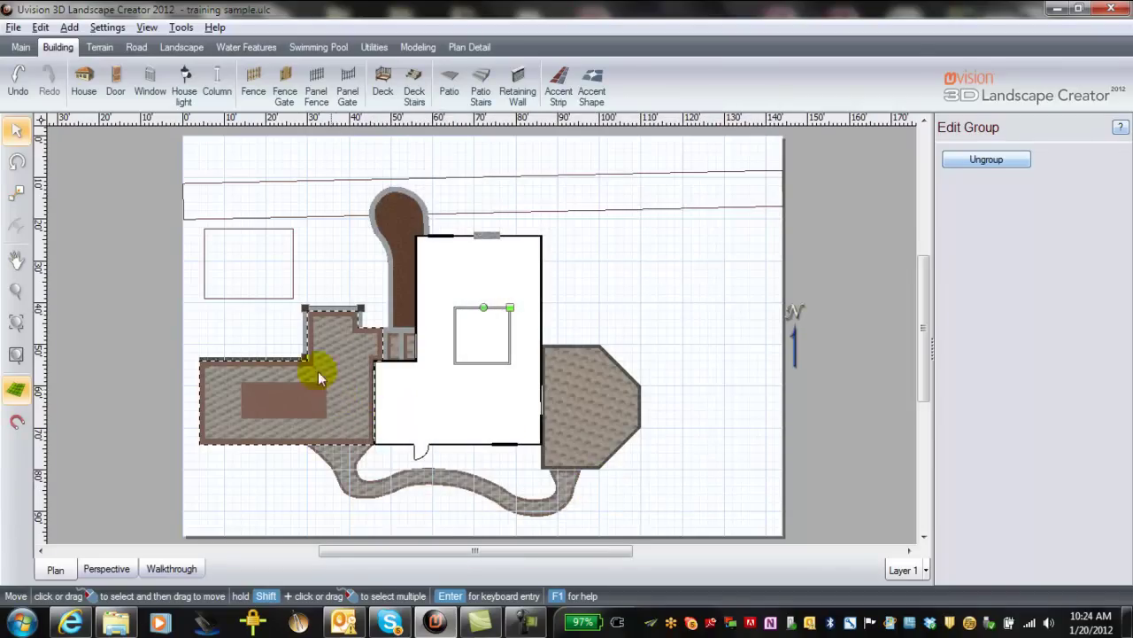
Step: Move the compass accent from inside the house onto the angled patio behind it, placing it near the patio's middle
{"action": "left_click_drag", "start_coordinate": [479, 336], "coordinate": [349, 354]}
{"action": "scroll", "coordinate": [341, 363], "scroll_direction": "up", "scroll_amount": 5}
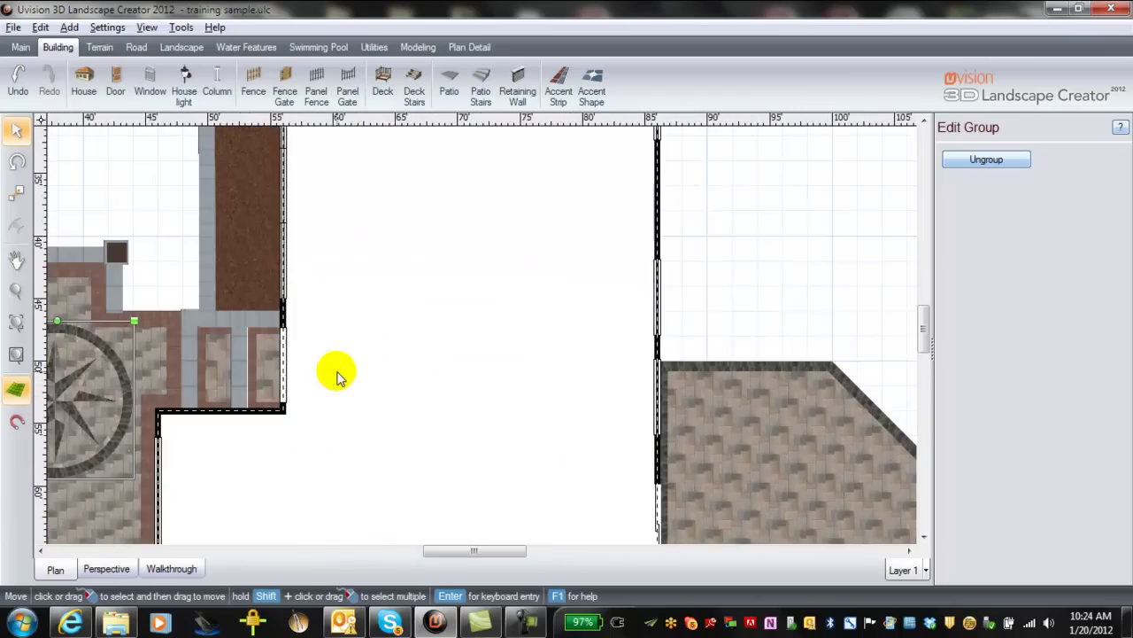
{"action": "scroll", "coordinate": [336, 372], "scroll_direction": "up", "scroll_amount": 2}
{"action": "middle_click_drag", "start_coordinate": [317, 368], "coordinate": [476, 195]}
{"action": "scroll", "coordinate": [492, 286], "scroll_direction": "down", "scroll_amount": 2}
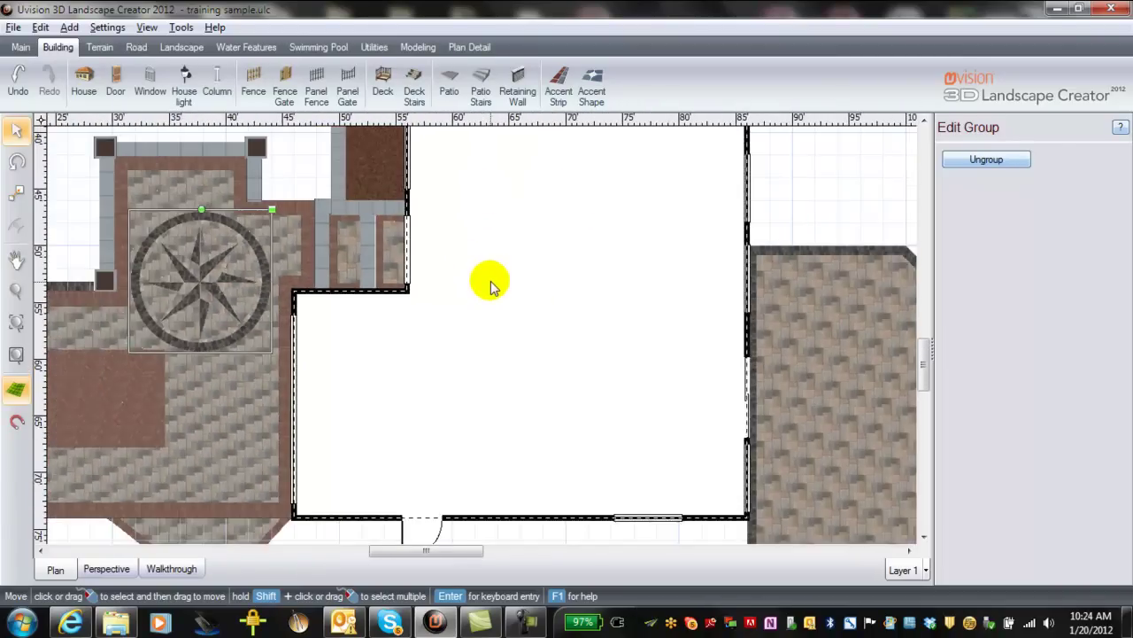
{"action": "scroll", "coordinate": [491, 286], "scroll_direction": "down", "scroll_amount": 1}
{"action": "left_click_drag", "start_coordinate": [256, 290], "coordinate": [809, 394]}
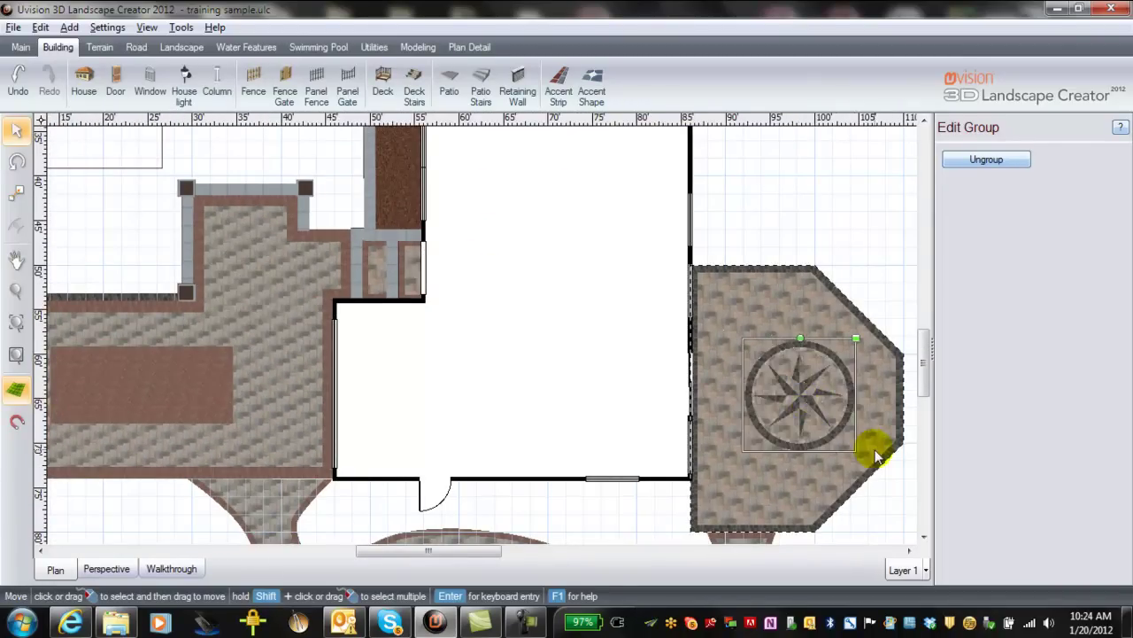
{"action": "scroll", "coordinate": [874, 456], "scroll_direction": "up", "scroll_amount": 1}
{"action": "middle_click_drag", "start_coordinate": [859, 430], "coordinate": [584, 321]}
{"action": "left_click_drag", "start_coordinate": [640, 300], "coordinate": [626, 305]}
{"action": "left_click", "coordinate": [631, 303]}
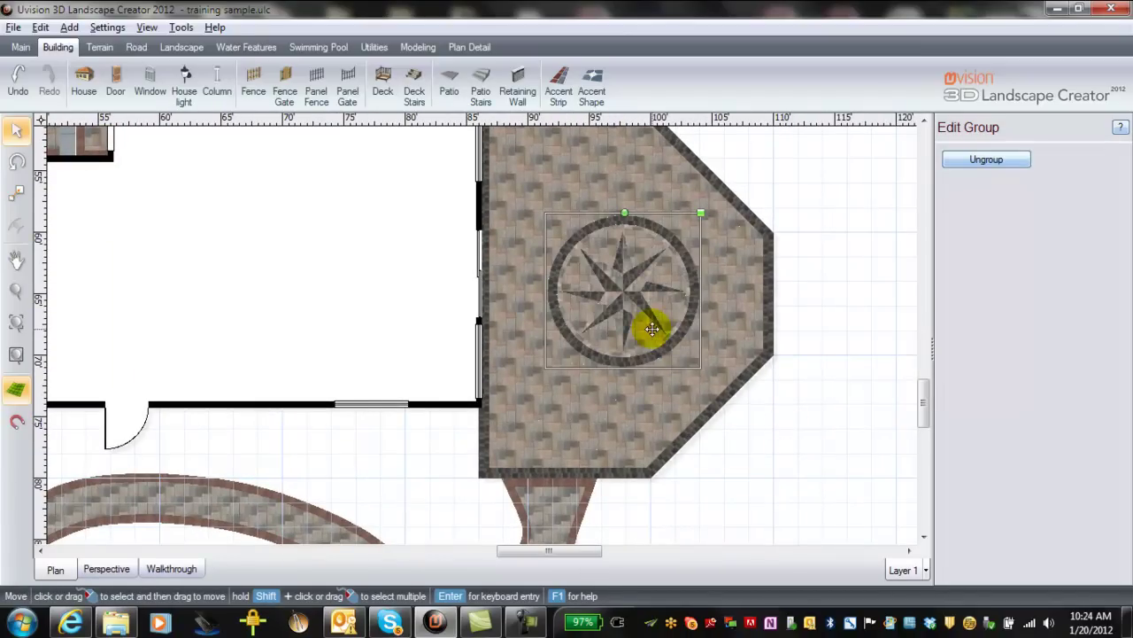
Step: Ungroup the compass accent on the patio so its parts can be edited separately
{"action": "scroll", "coordinate": [650, 328], "scroll_direction": "up", "scroll_amount": 3}
{"action": "middle_click_drag", "start_coordinate": [735, 304], "coordinate": [652, 329]}
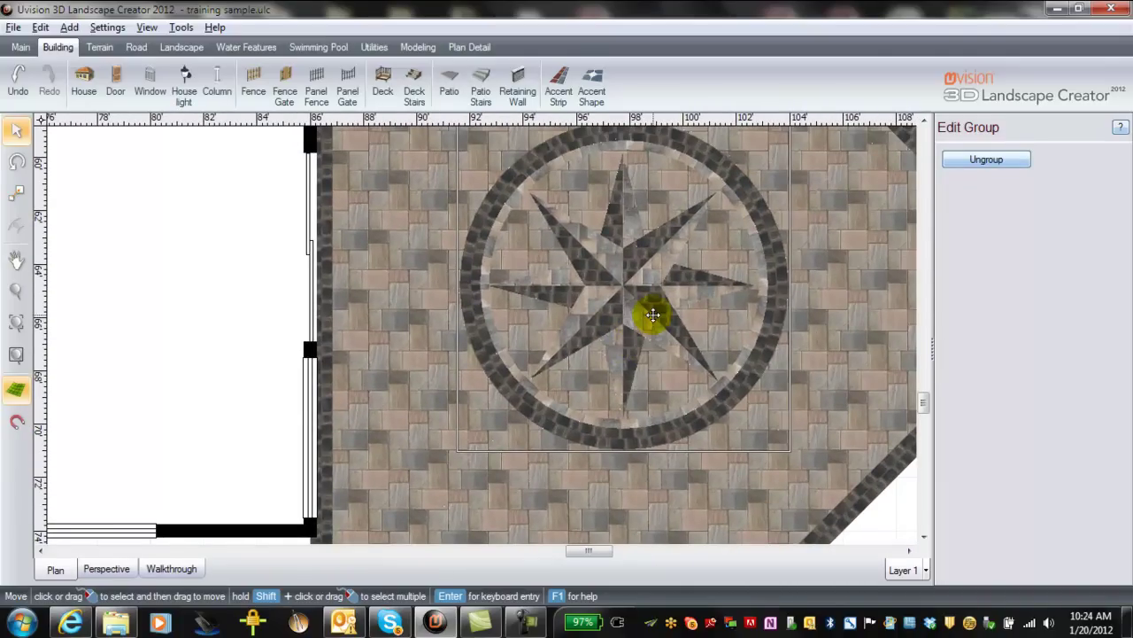
{"action": "left_click", "coordinate": [653, 314]}
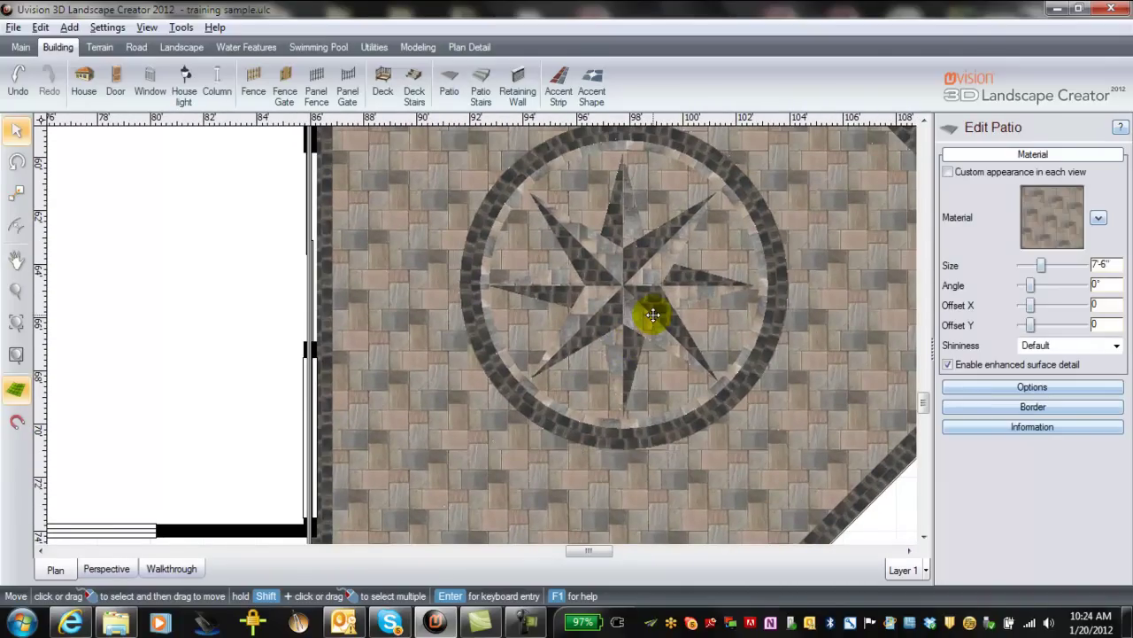
{"action": "left_click", "coordinate": [653, 314]}
{"action": "left_click", "coordinate": [987, 158]}
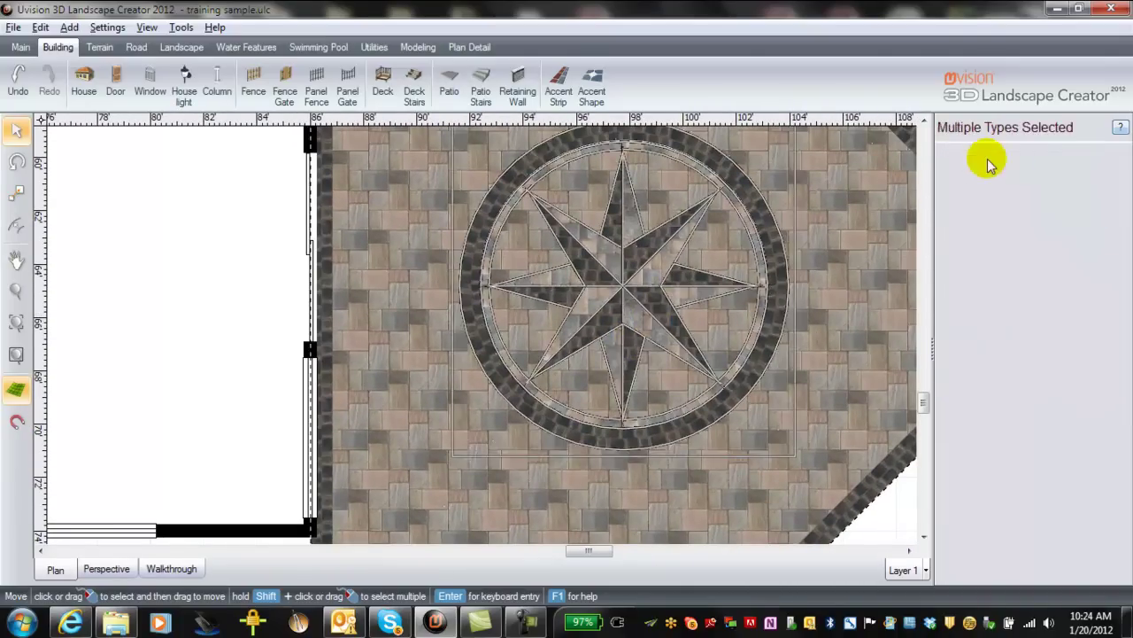
Step: Replace the material of the lighter halves of the compass star's points with a pale grey block paver
{"action": "left_click", "coordinate": [739, 321]}
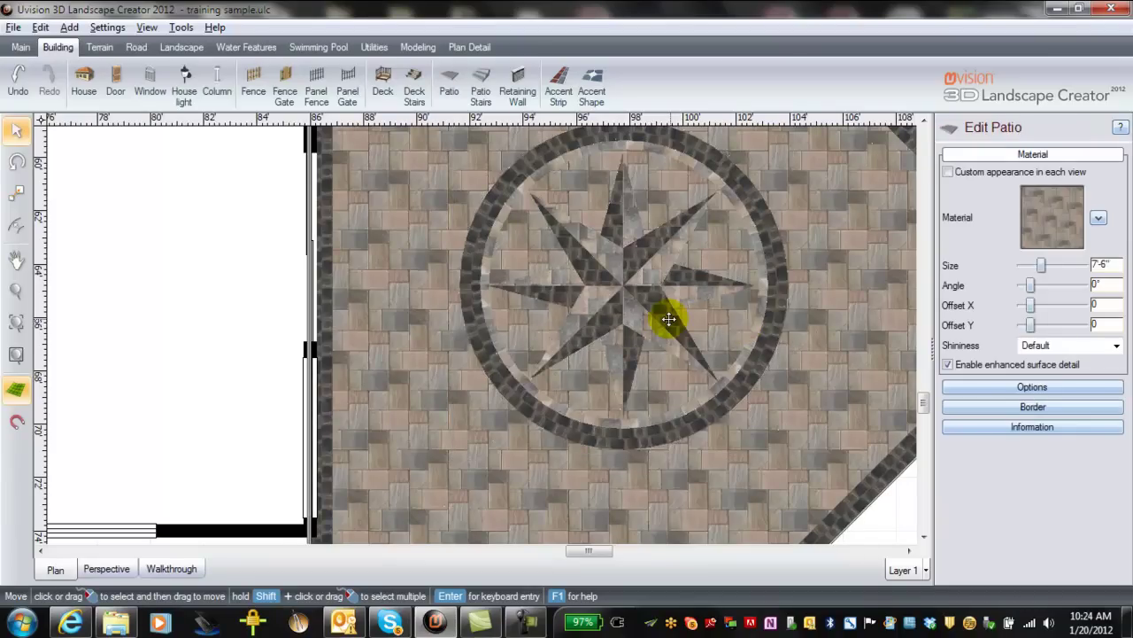
{"action": "left_click", "coordinate": [669, 319]}
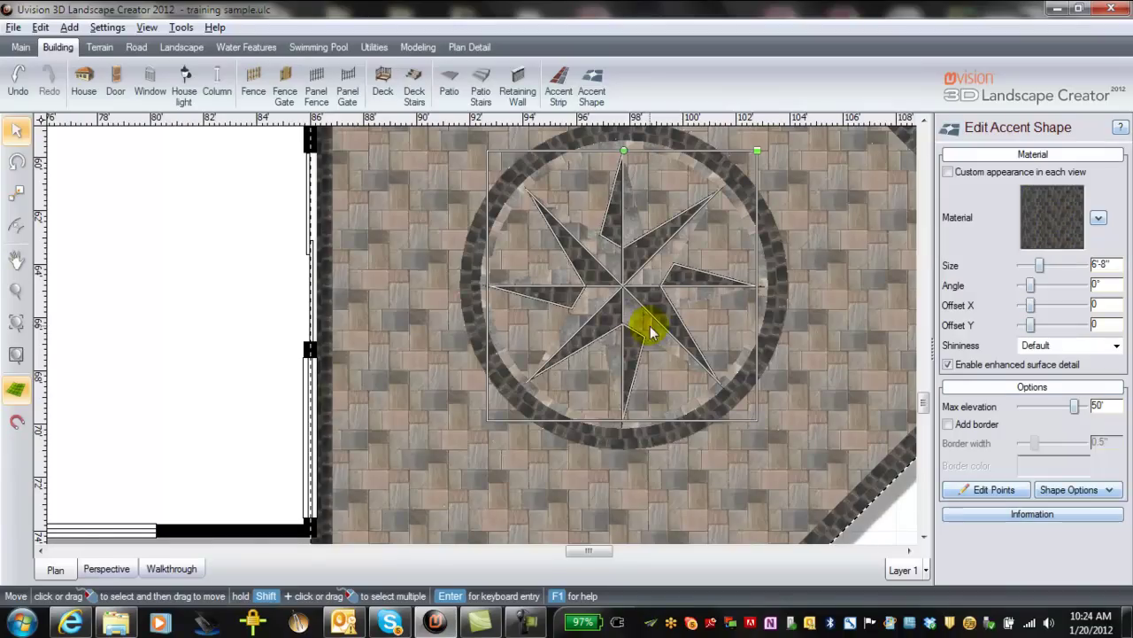
{"action": "left_click", "coordinate": [656, 337]}
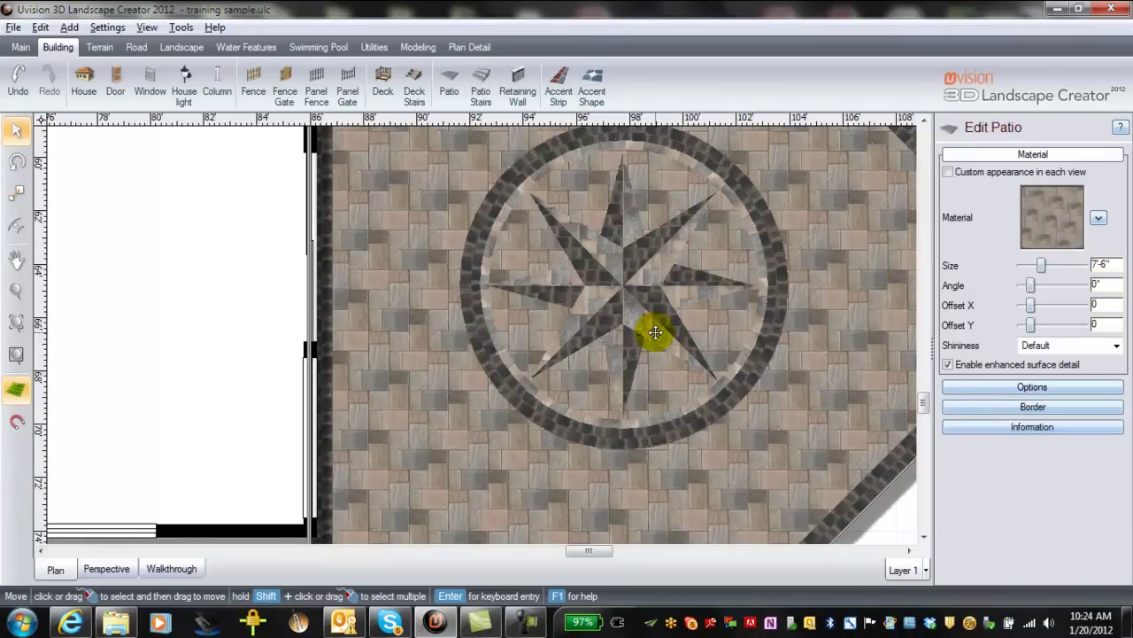
{"action": "left_click", "coordinate": [656, 336]}
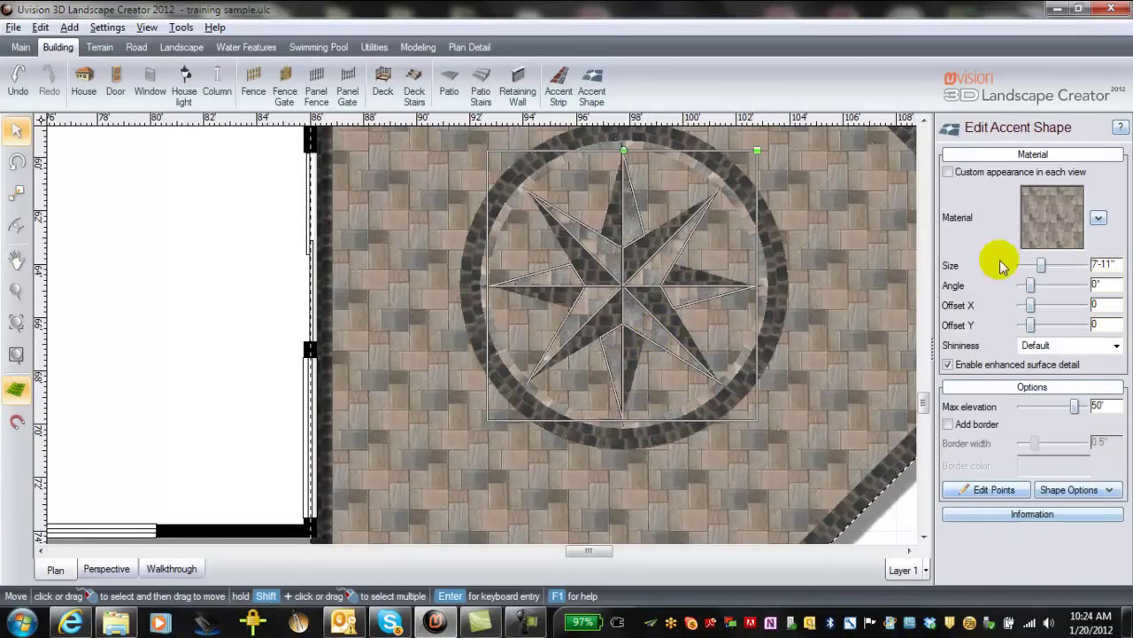
{"action": "left_click", "coordinate": [1037, 225]}
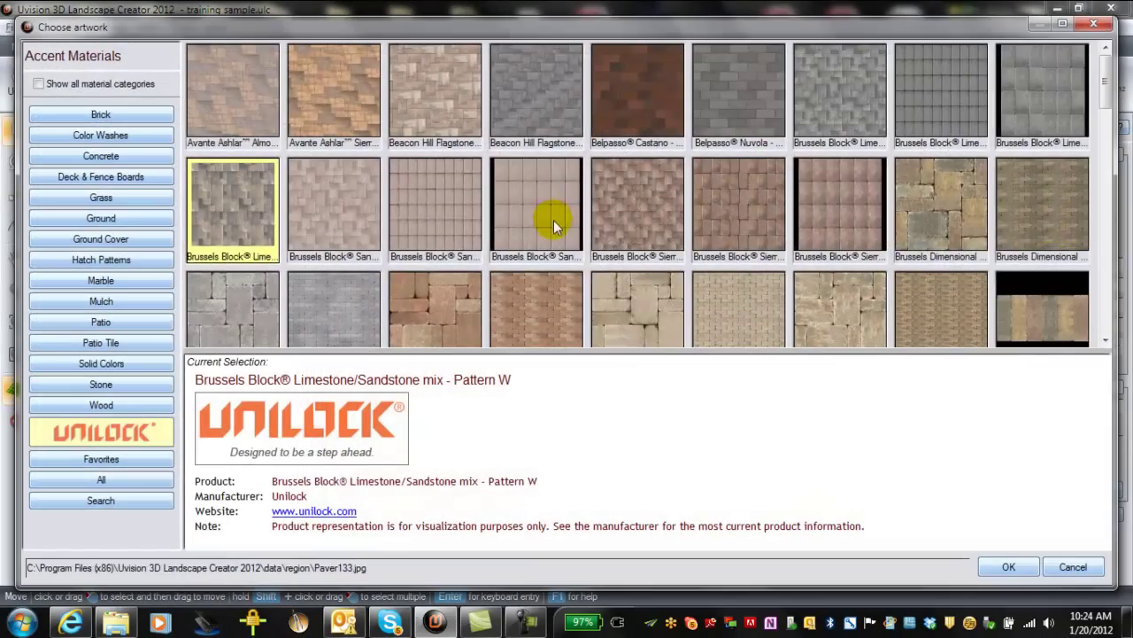
{"action": "scroll", "coordinate": [553, 220], "scroll_direction": "down", "scroll_amount": 10}
{"action": "double_click", "coordinate": [359, 108]}
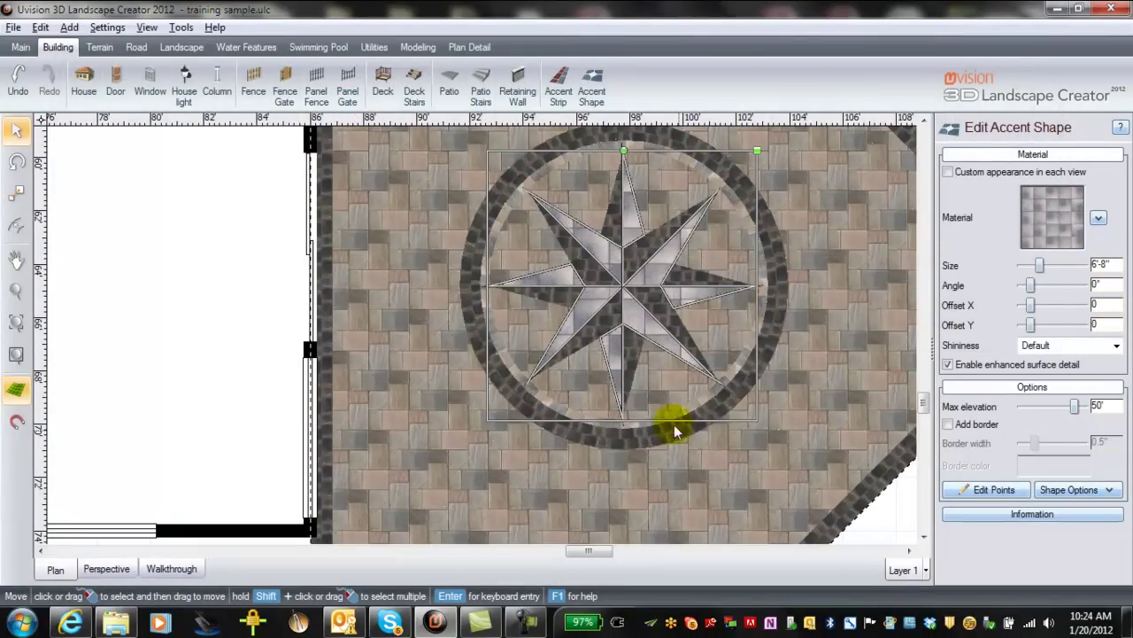
{"action": "scroll", "coordinate": [666, 406], "scroll_direction": "up", "scroll_amount": 4}
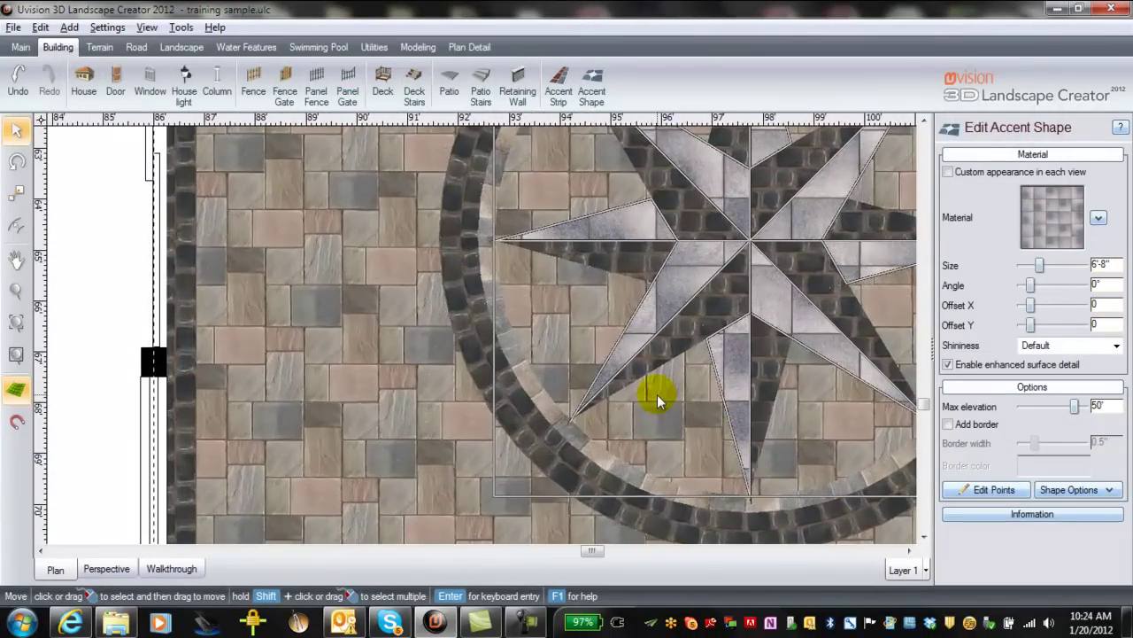
Step: Replace the material of the dark circular accent strip around the compass star with a red Copthorne Mixed brick paver
{"action": "scroll", "coordinate": [656, 394], "scroll_direction": "down", "scroll_amount": 4}
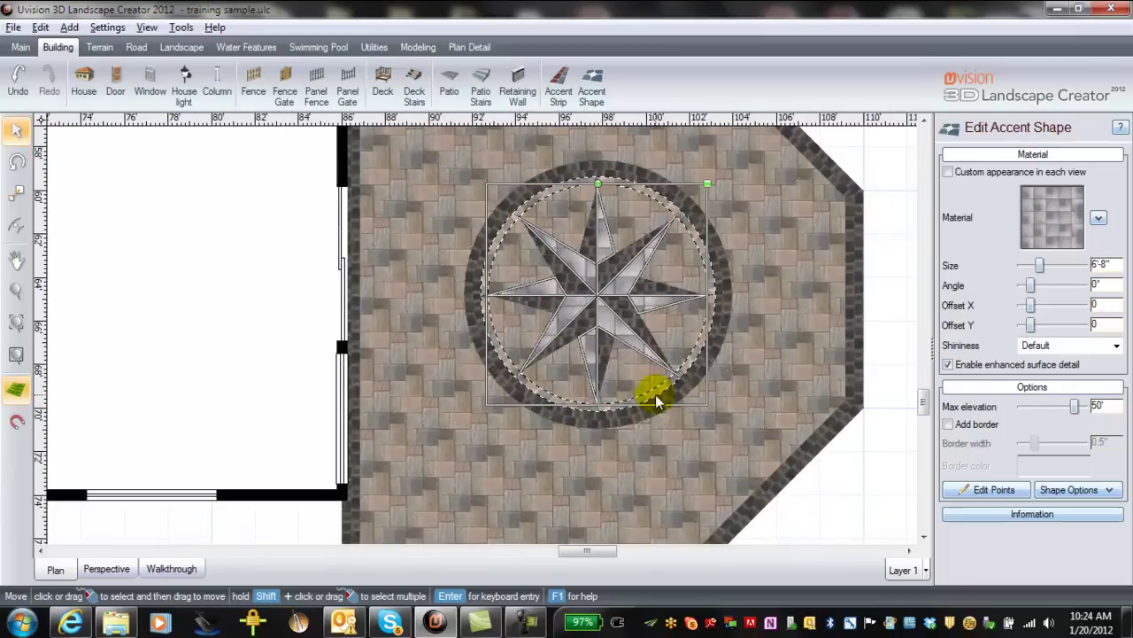
{"action": "left_click", "coordinate": [717, 341]}
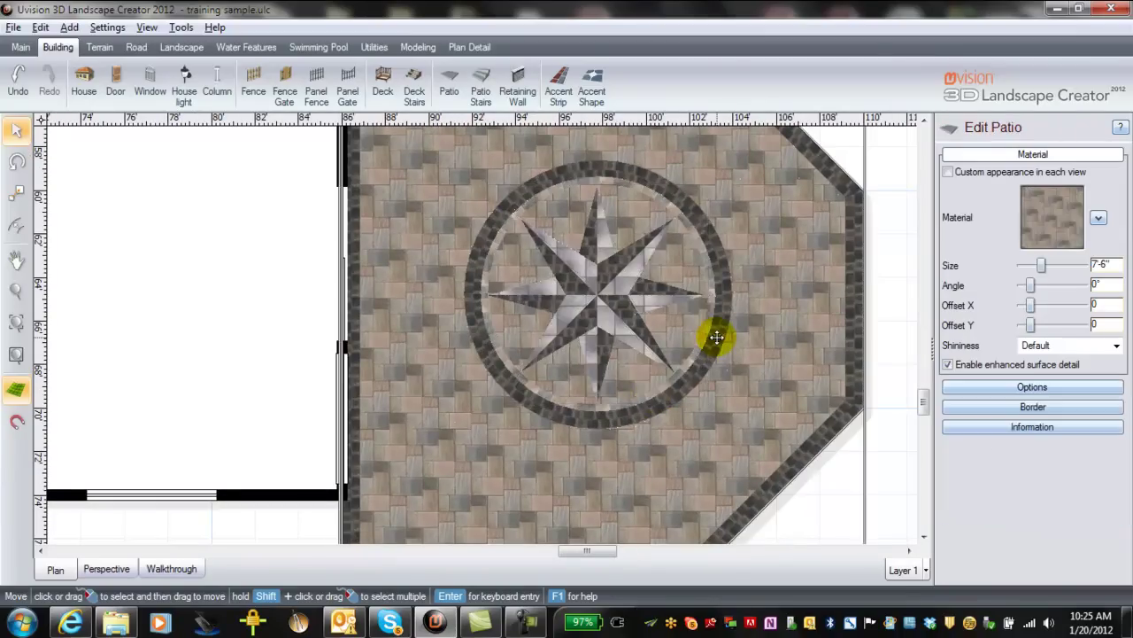
{"action": "left_click", "coordinate": [716, 335]}
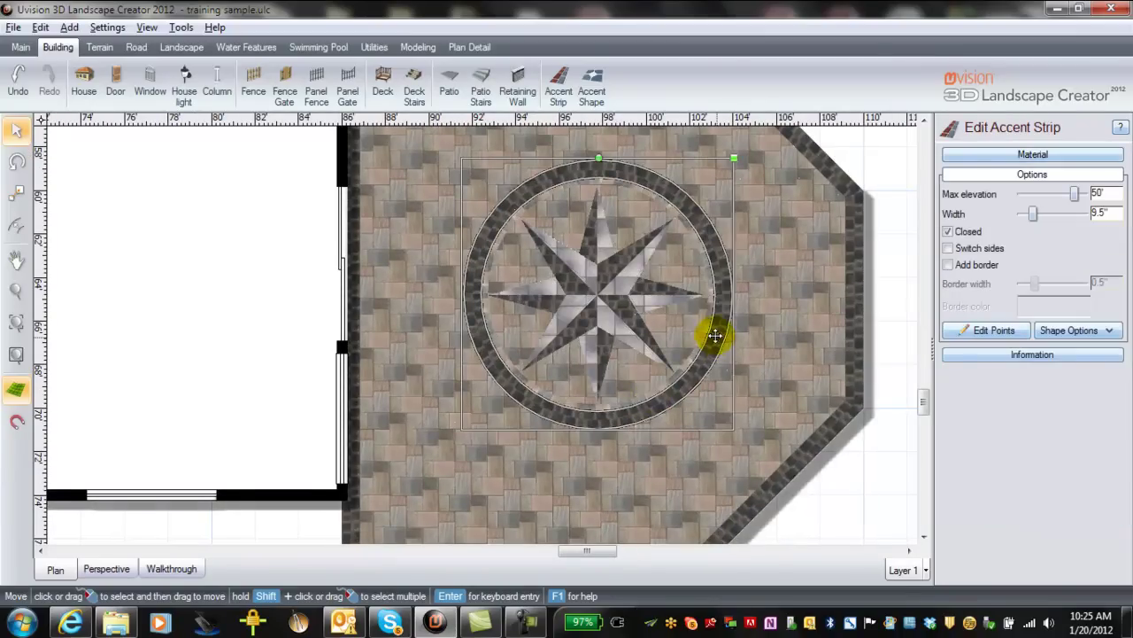
{"action": "left_click", "coordinate": [1027, 155]}
{"action": "left_click", "coordinate": [1061, 252]}
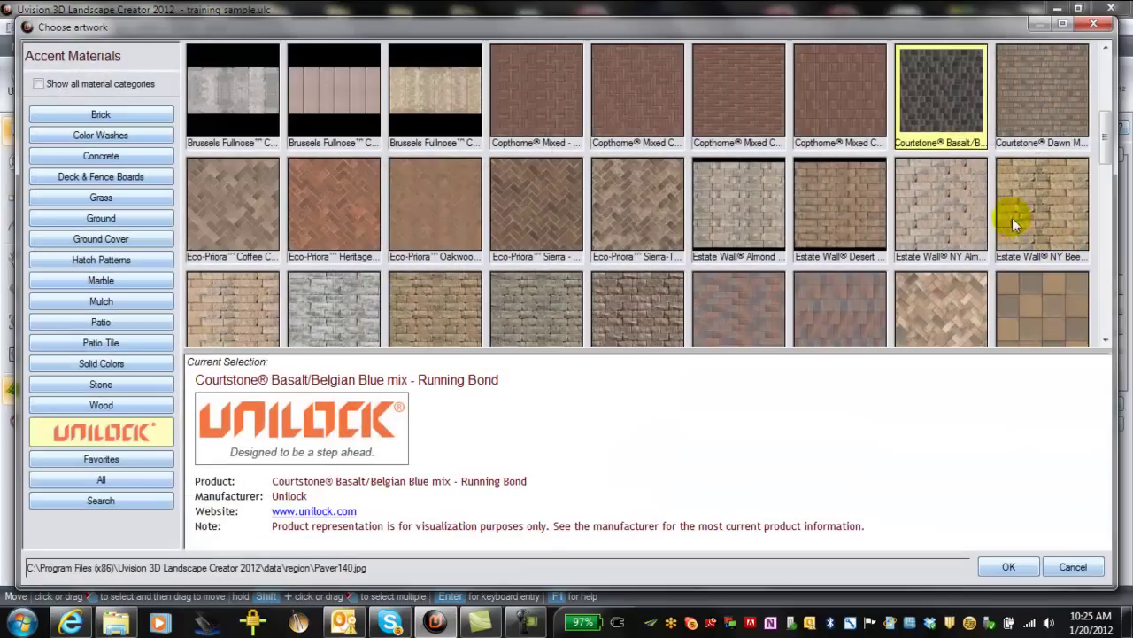
{"action": "double_click", "coordinate": [851, 111]}
{"action": "scroll", "coordinate": [688, 324], "scroll_direction": "up", "scroll_amount": 3}
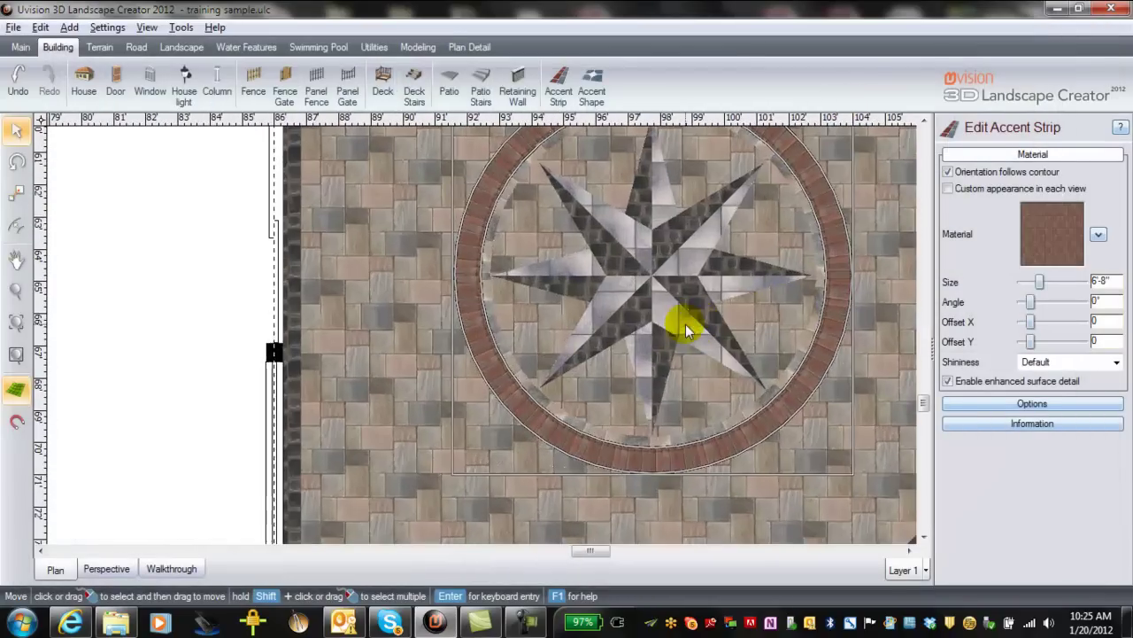
{"action": "scroll", "coordinate": [713, 343], "scroll_direction": "up", "scroll_amount": 1}
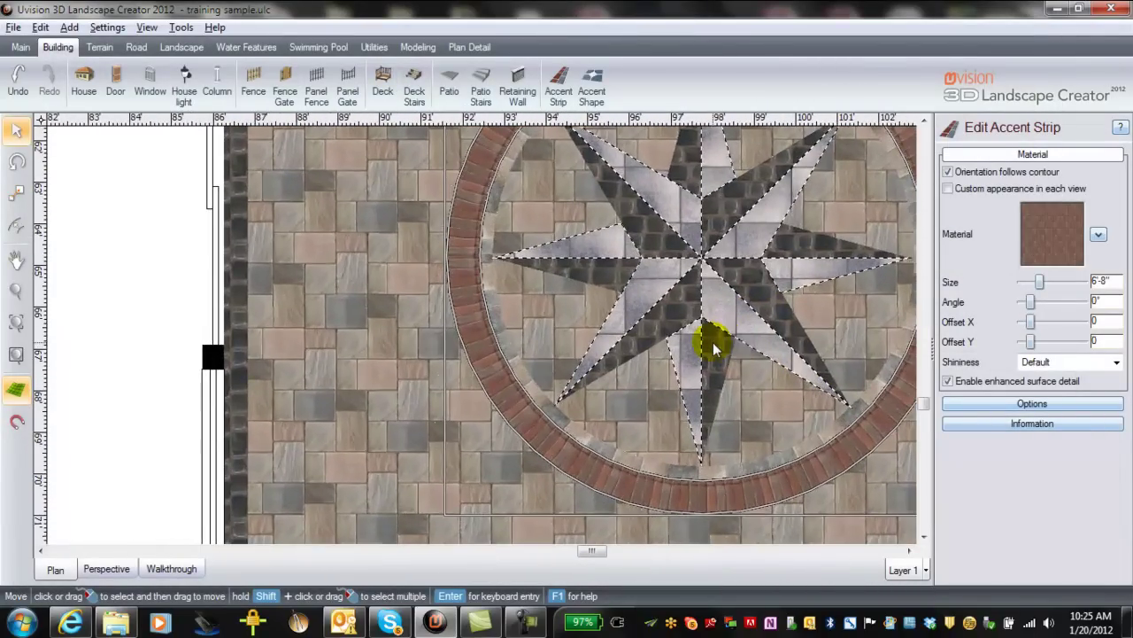
{"action": "scroll", "coordinate": [745, 395], "scroll_direction": "down", "scroll_amount": 1}
{"action": "scroll", "coordinate": [745, 393], "scroll_direction": "down", "scroll_amount": 1}
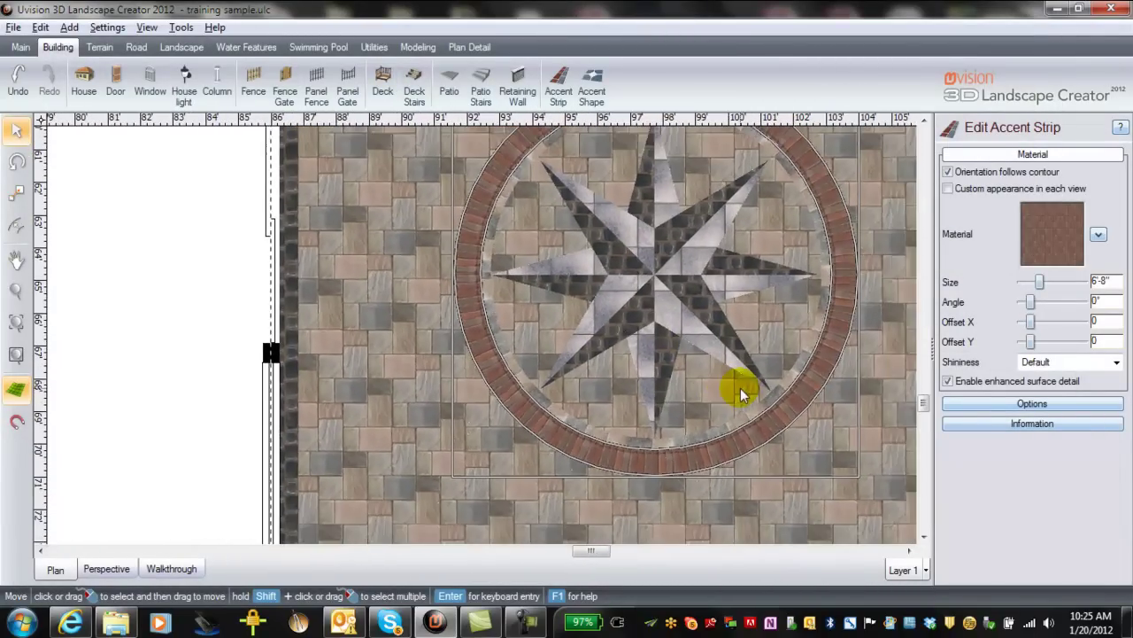
Step: Reduce the width of the circular accent strip around the compass star to 7.5"
{"action": "left_click", "coordinate": [1018, 403]}
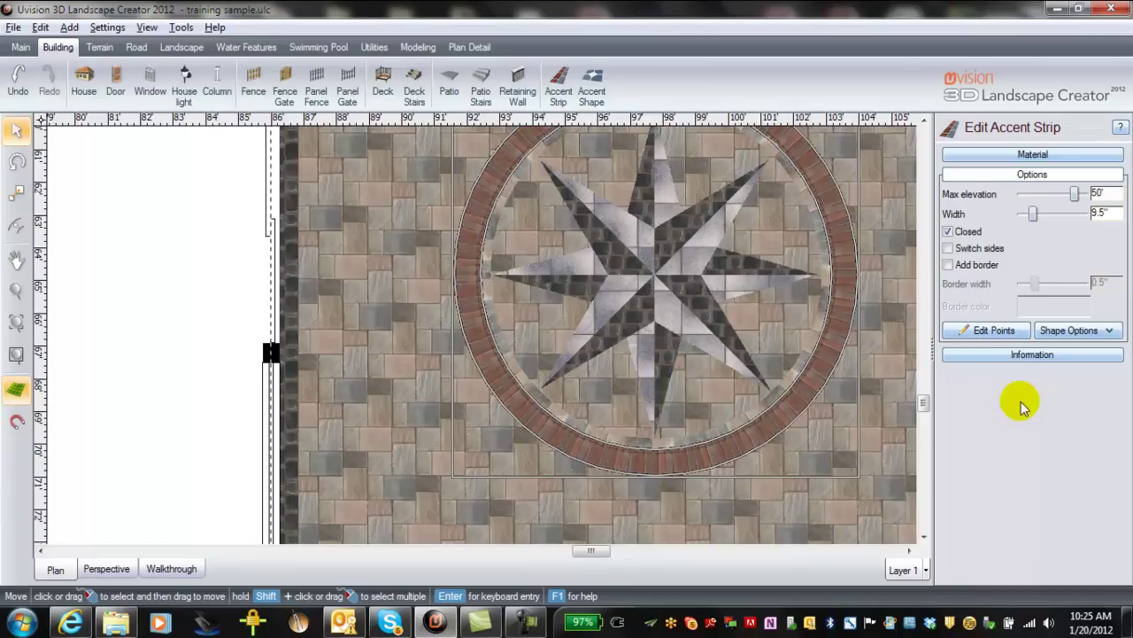
{"action": "left_click", "coordinate": [1022, 215]}
{"action": "left_click", "coordinate": [1021, 215]}
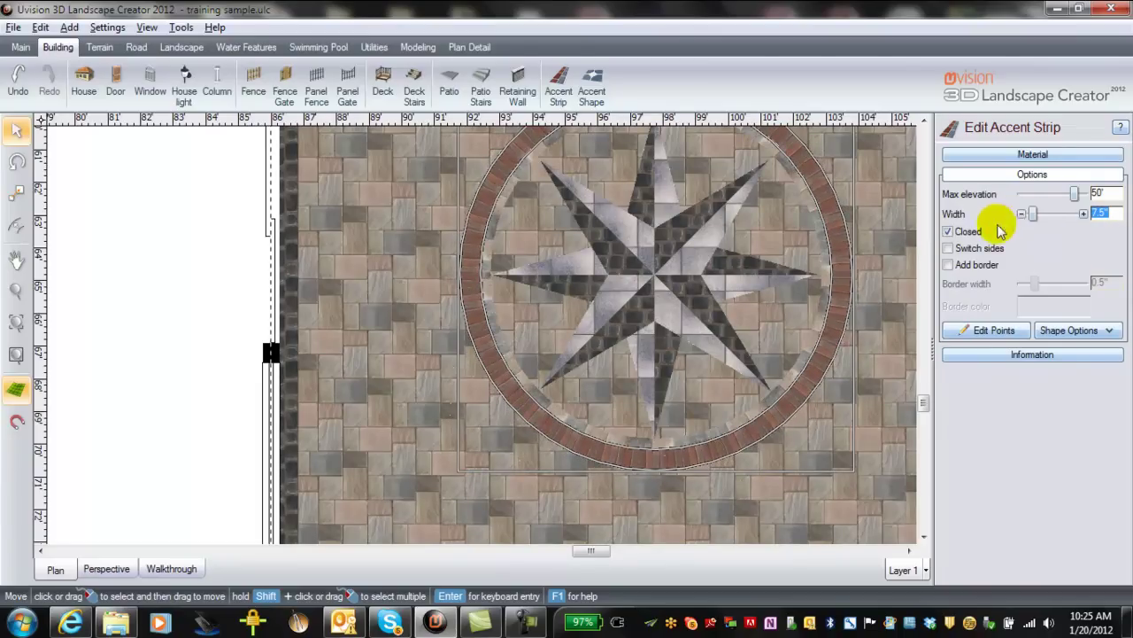
{"action": "left_click", "coordinate": [885, 325]}
{"action": "scroll", "coordinate": [815, 361], "scroll_direction": "up", "scroll_amount": 1}
{"action": "scroll", "coordinate": [815, 361], "scroll_direction": "up", "scroll_amount": 2}
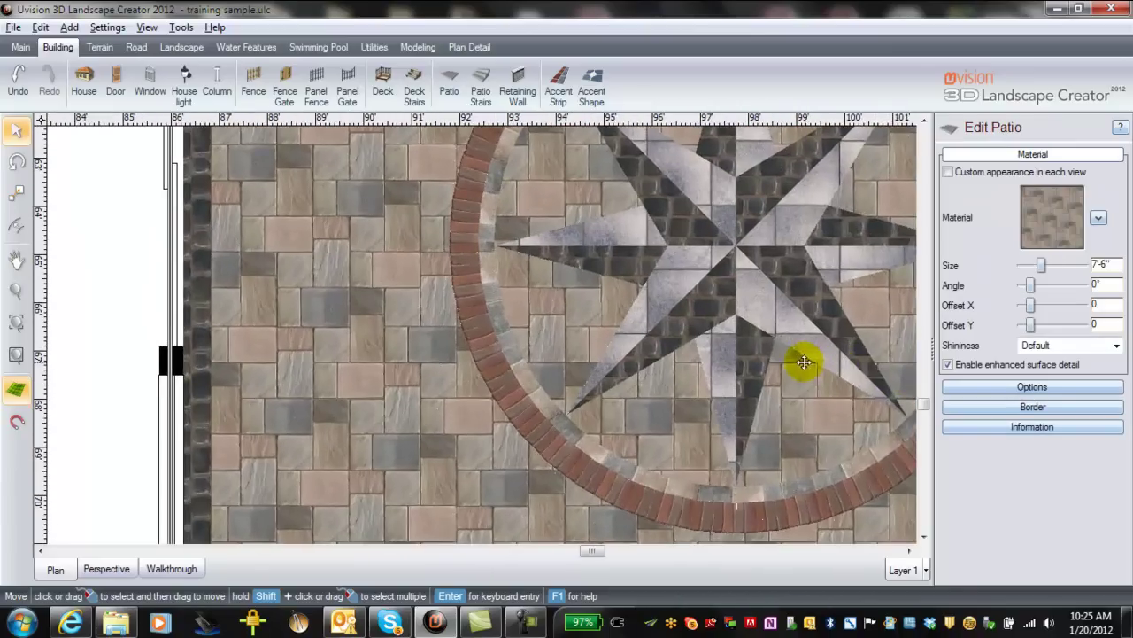
{"action": "scroll", "coordinate": [800, 361], "scroll_direction": "down", "scroll_amount": 3}
{"action": "scroll", "coordinate": [789, 356], "scroll_direction": "down", "scroll_amount": 1}
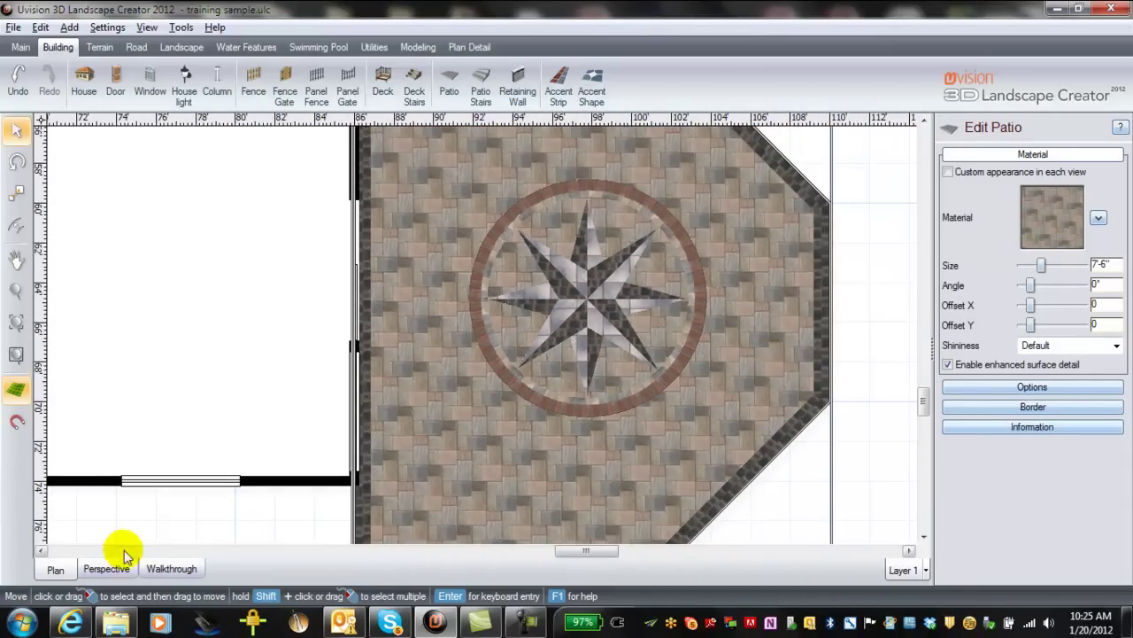
Step: Examine the angled patio and its compass accent behind the house in the 3D perspective view
{"action": "left_click", "coordinate": [105, 569]}
{"action": "middle_click_drag", "start_coordinate": [825, 356], "coordinate": [417, 360]}
{"action": "right_click_drag", "start_coordinate": [600, 396], "coordinate": [638, 498]}
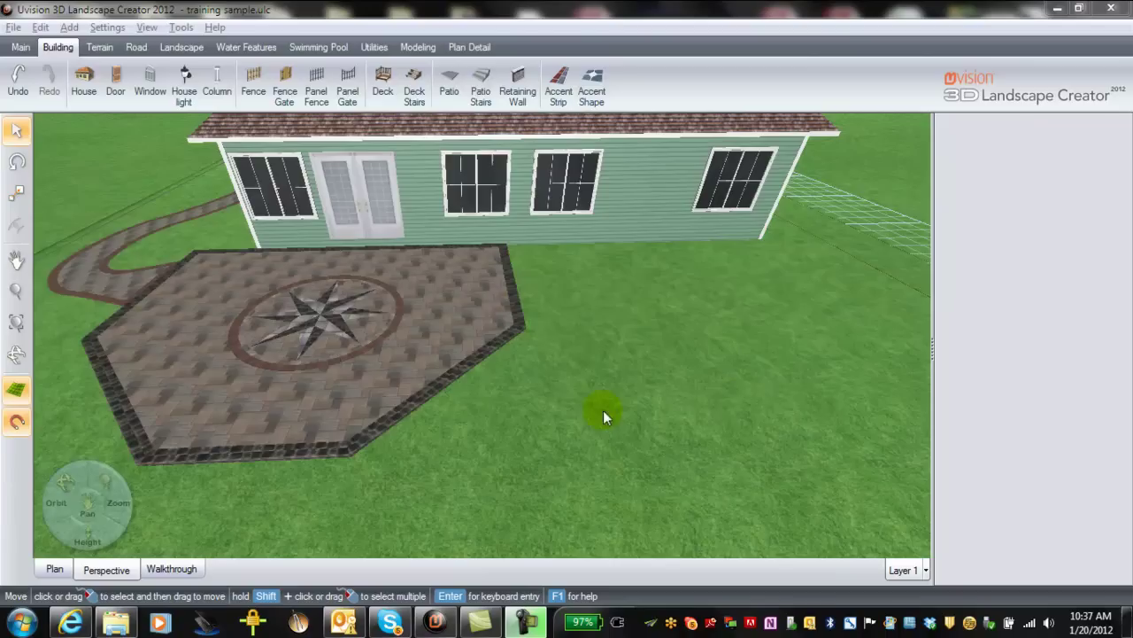
Step: In plan view, draw a straight-sided retaining wall from the patio's outer north corner back to the house, with segments 8'-6", 12', 5'-8" and 16'
{"action": "left_click", "coordinate": [55, 571]}
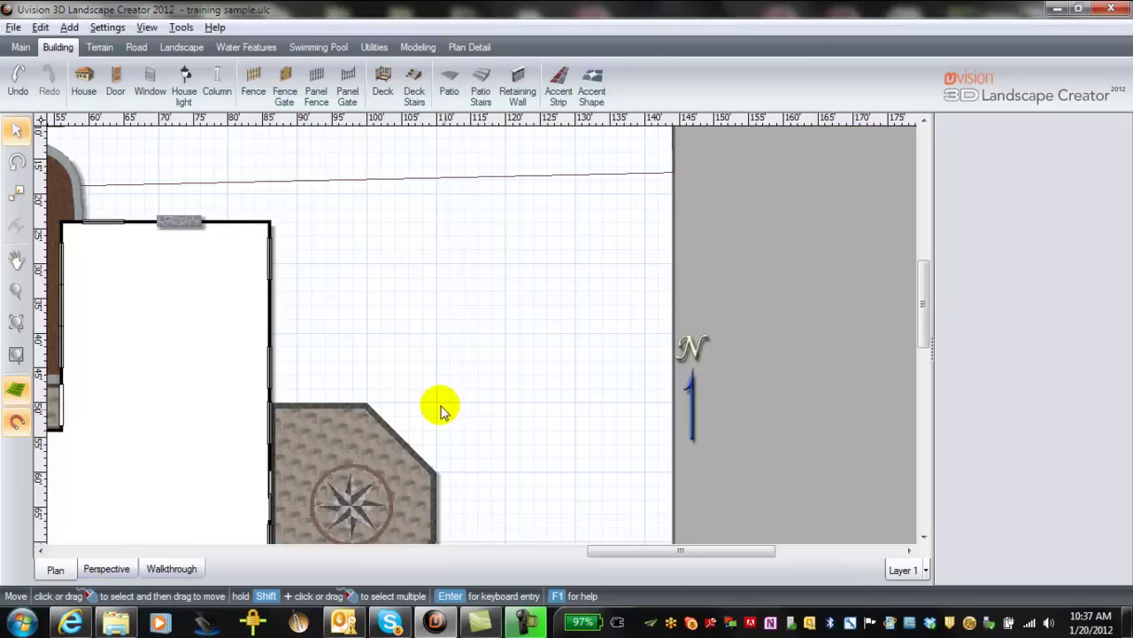
{"action": "scroll", "coordinate": [434, 403], "scroll_direction": "up", "scroll_amount": 3}
{"action": "middle_click_drag", "start_coordinate": [410, 400], "coordinate": [576, 393]}
{"action": "left_click", "coordinate": [314, 304]}
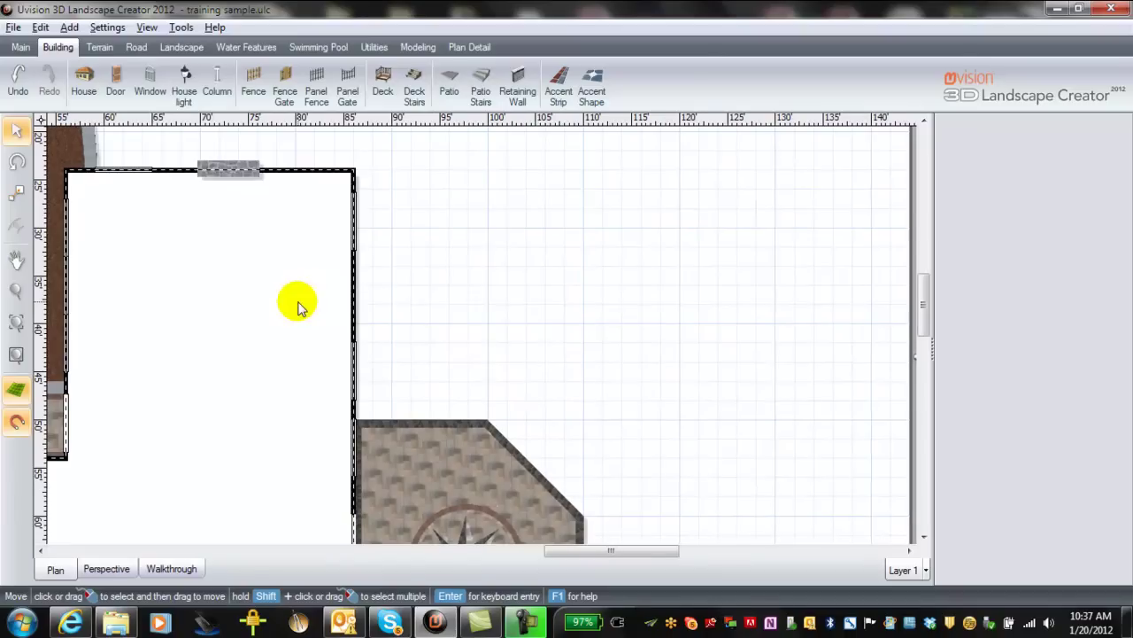
{"action": "left_click", "coordinate": [520, 99]}
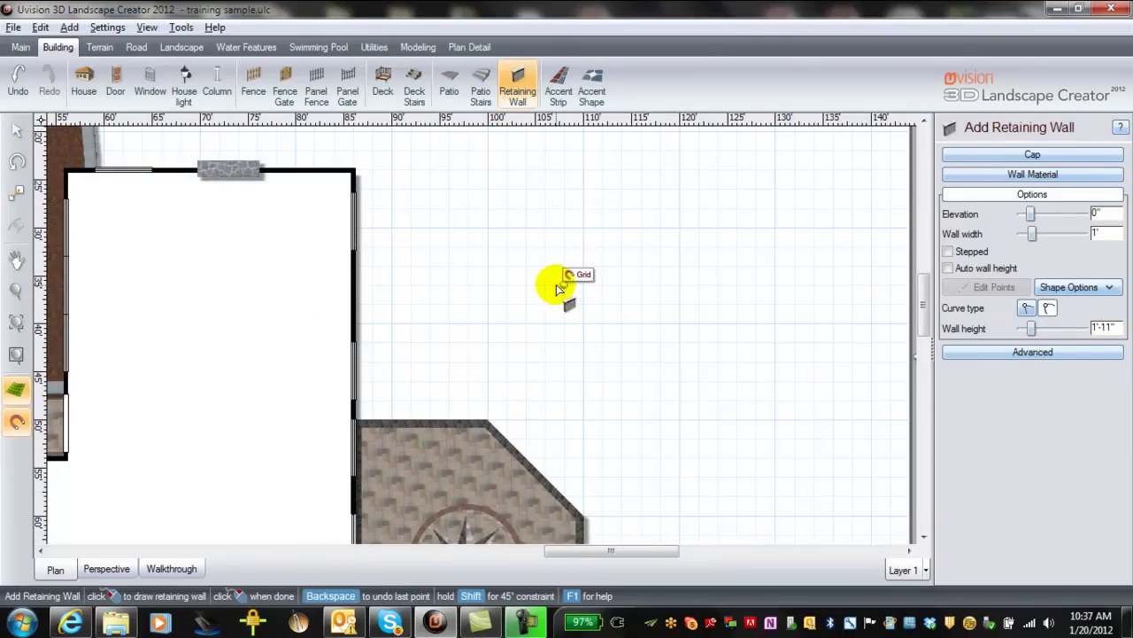
{"action": "left_click", "coordinate": [488, 420]}
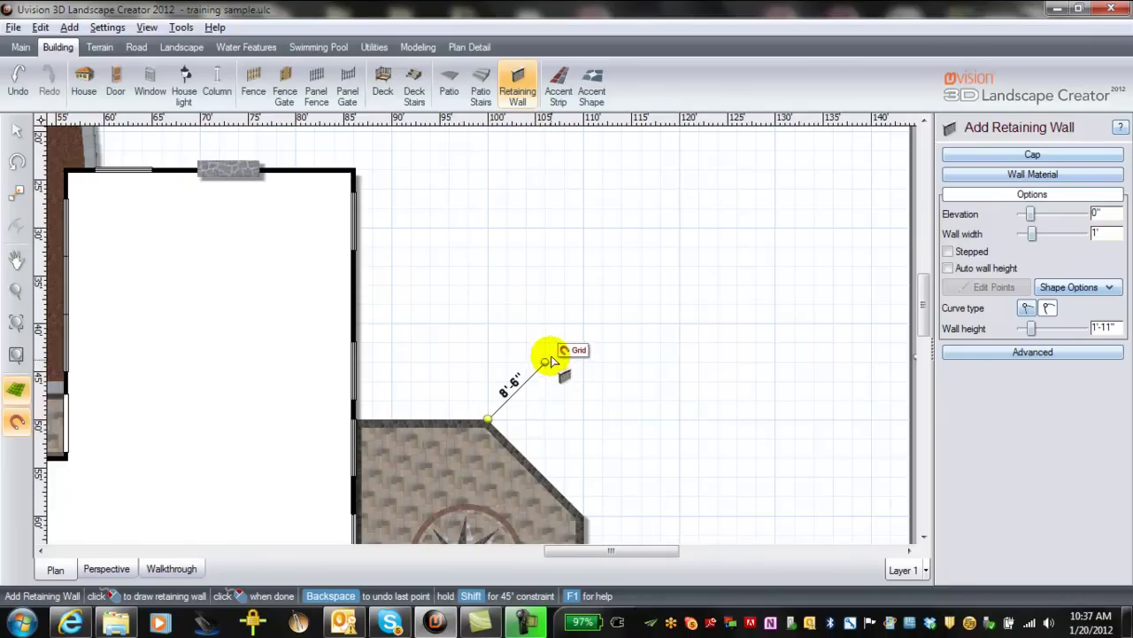
{"action": "left_click", "coordinate": [545, 362]}
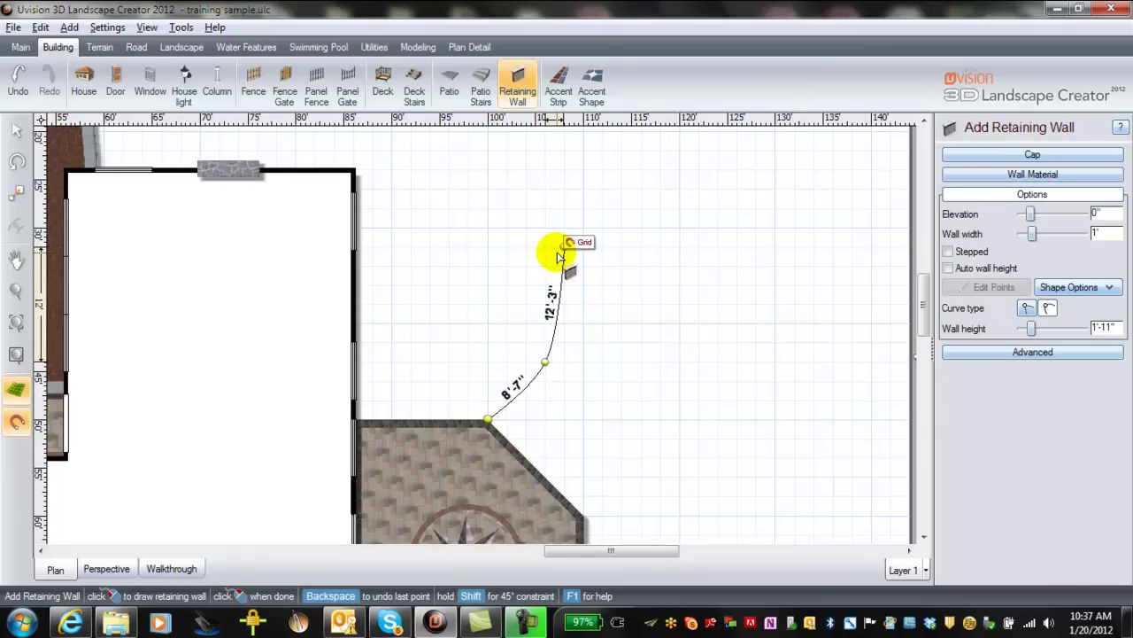
{"action": "left_click", "coordinate": [1024, 309]}
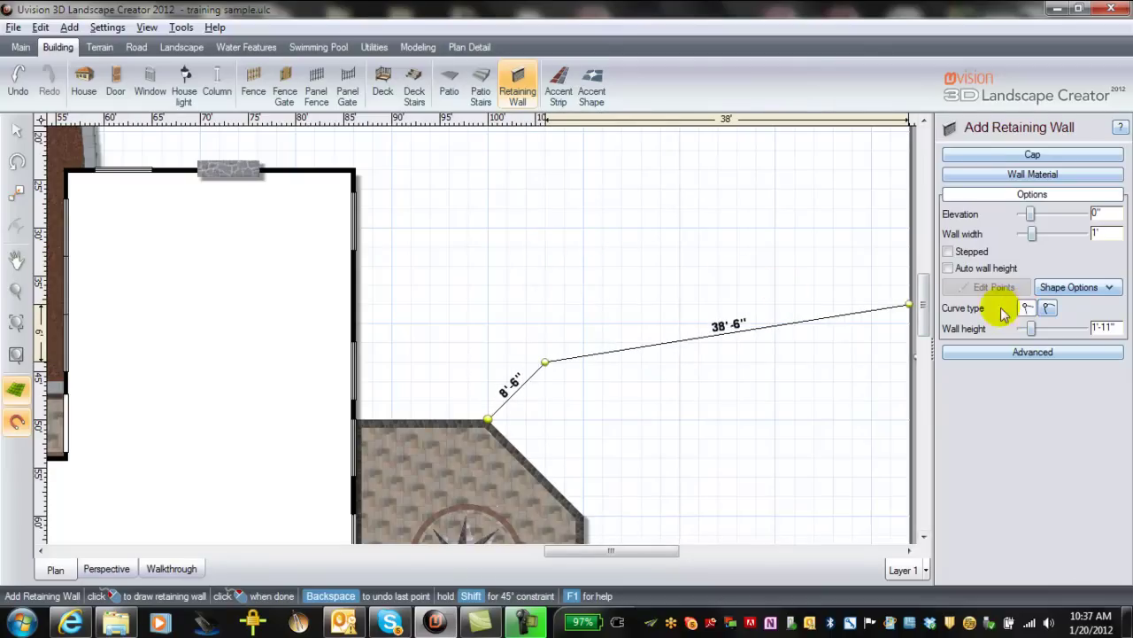
{"action": "left_click", "coordinate": [544, 245]}
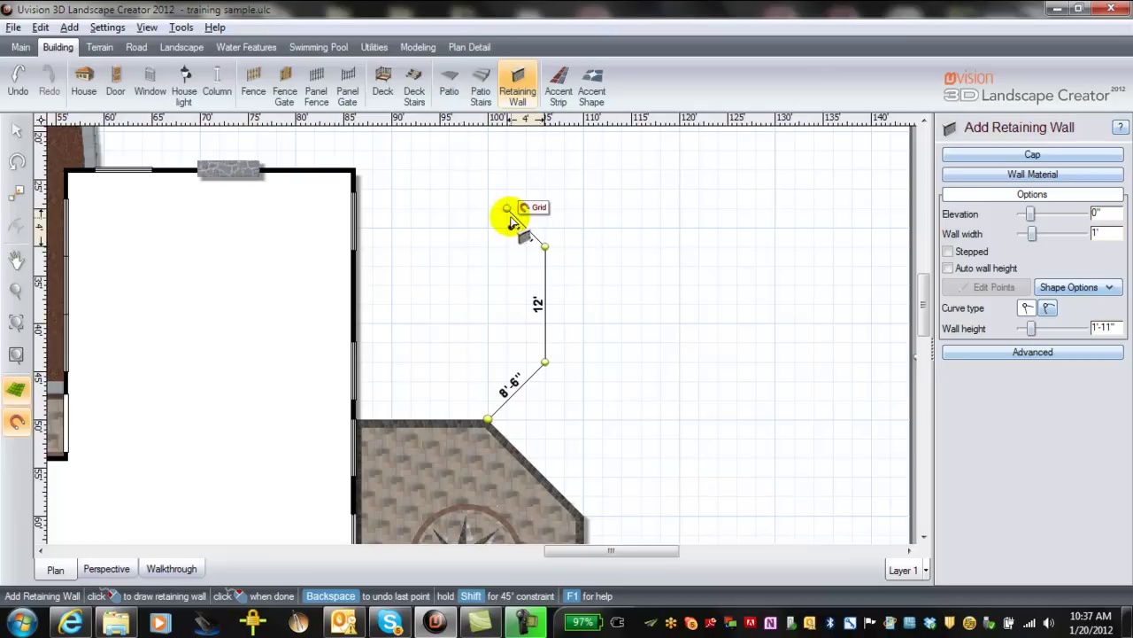
{"action": "left_click", "coordinate": [507, 210]}
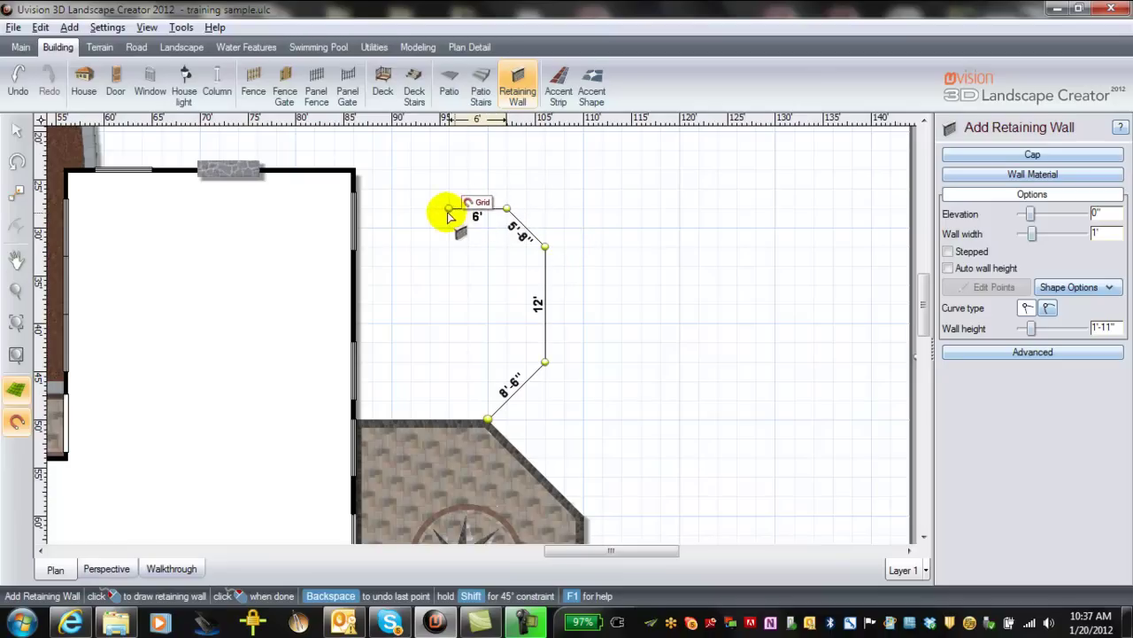
{"action": "double_click", "coordinate": [360, 213]}
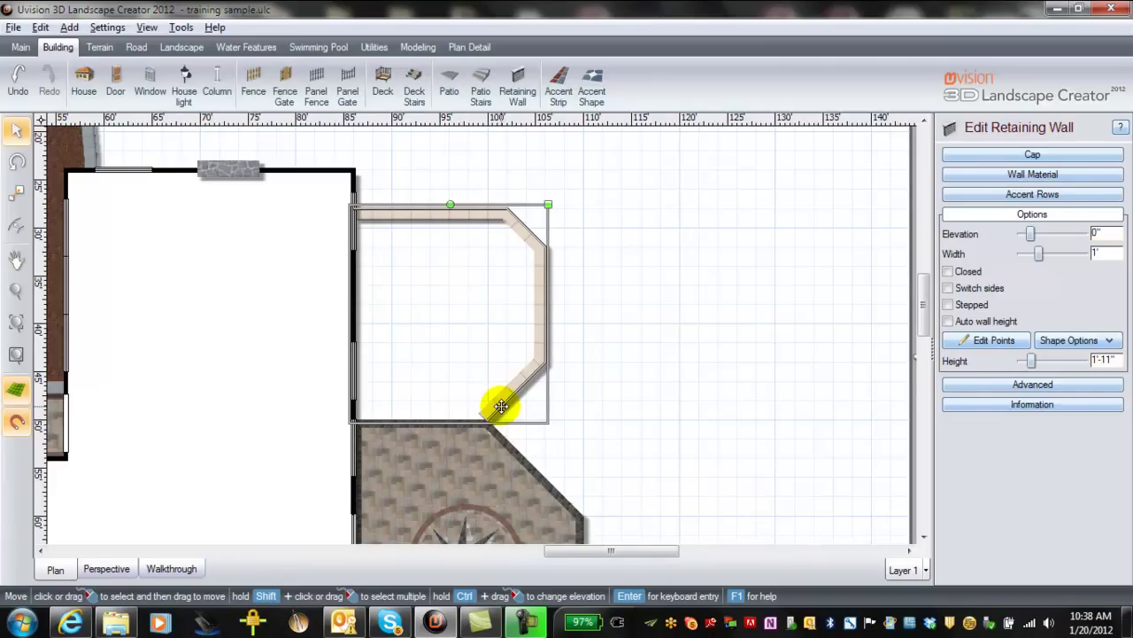
Step: Extend the retaining wall's patio end to the house and insert a corner point at the patio corner, giving a 14' run along the patio
{"action": "left_click", "coordinate": [987, 341]}
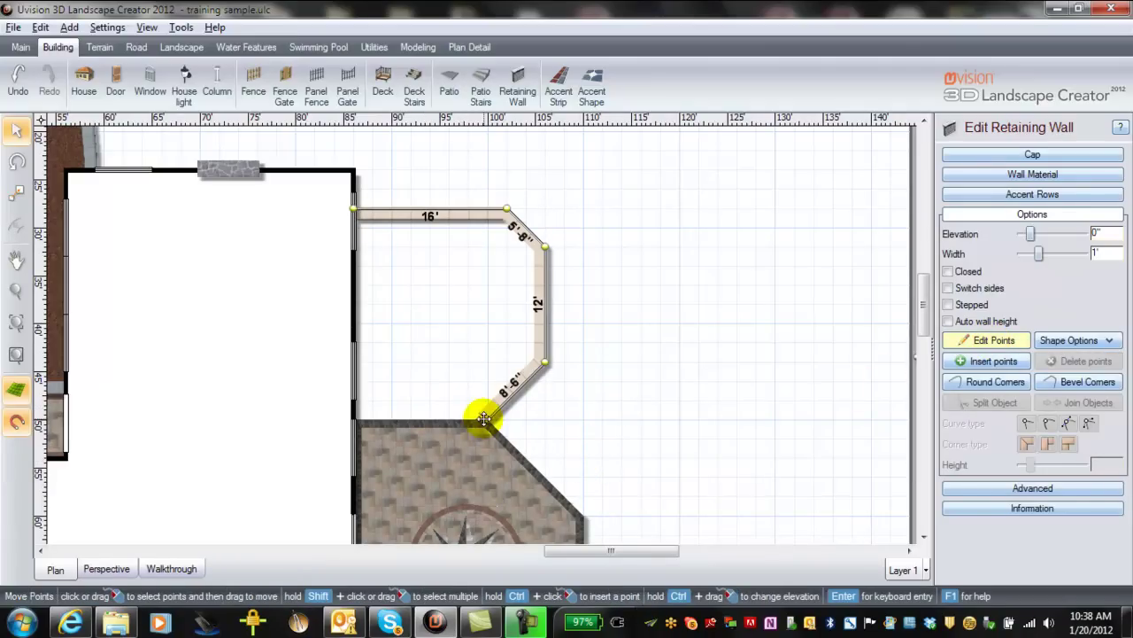
{"action": "left_click_drag", "start_coordinate": [483, 417], "coordinate": [353, 417]}
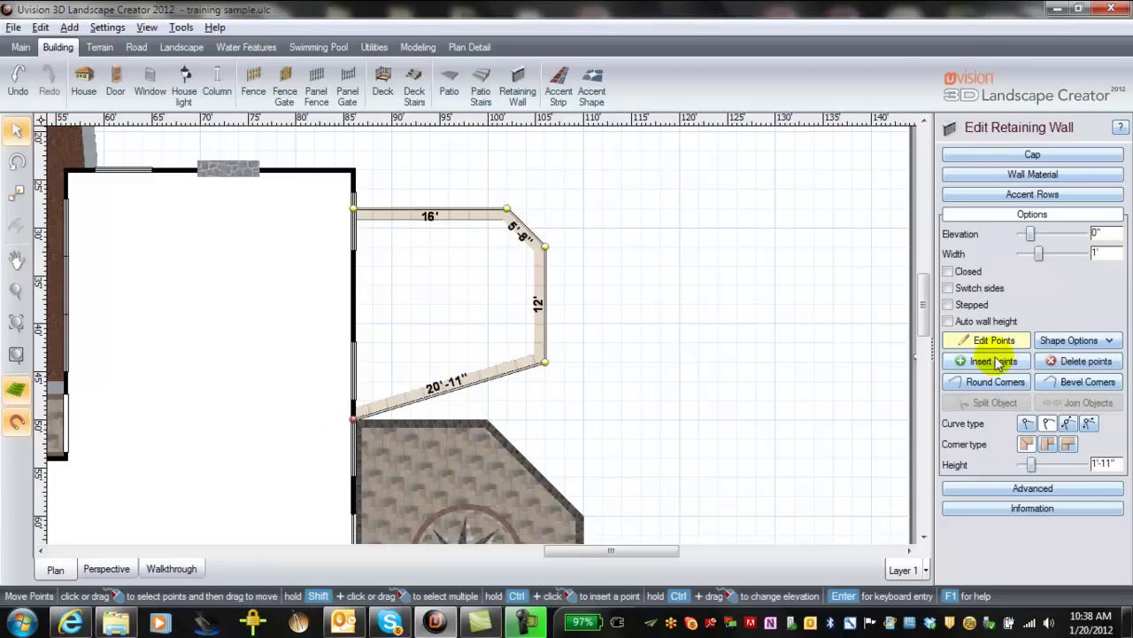
{"action": "left_click", "coordinate": [478, 381]}
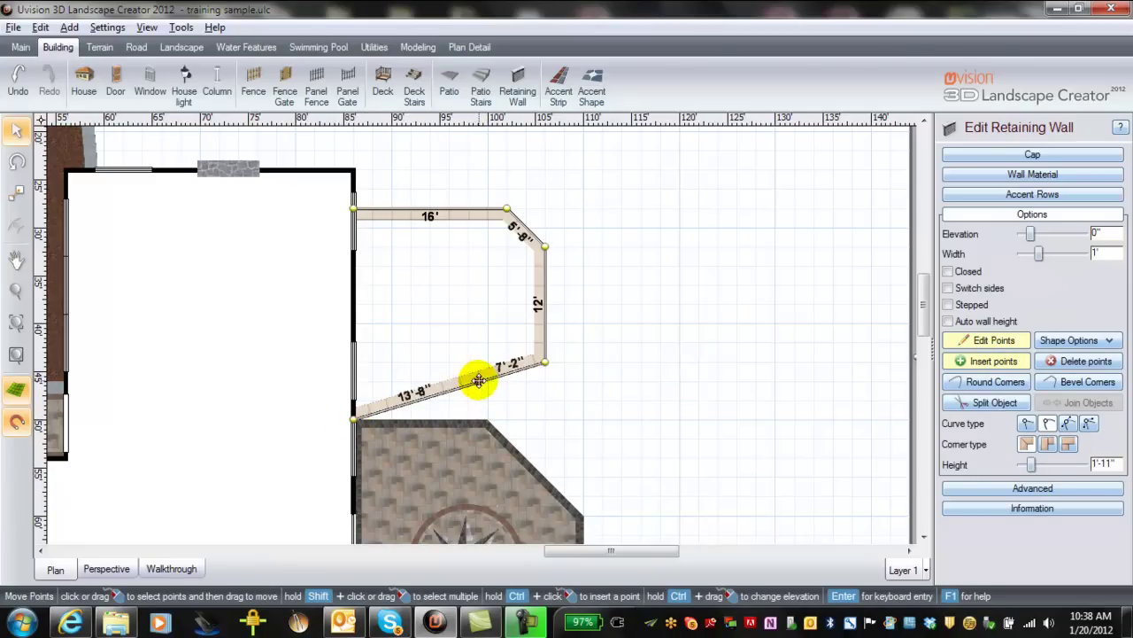
{"action": "left_click_drag", "start_coordinate": [478, 382], "coordinate": [488, 418]}
{"action": "left_click", "coordinate": [1027, 423]}
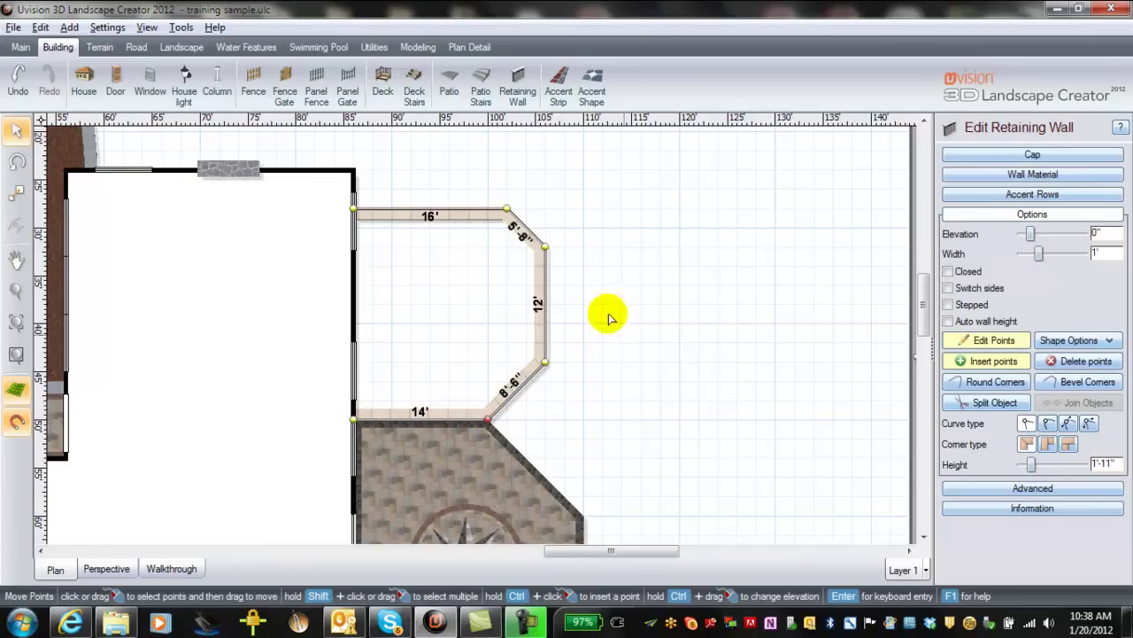
Step: Move the two far corner points of the retaining wall to make a 10' outer side, an 8'-6" angled segment and a 14' run
{"action": "left_click", "coordinate": [544, 247]}
{"action": "left_click_drag", "start_coordinate": [547, 252], "coordinate": [546, 265]}
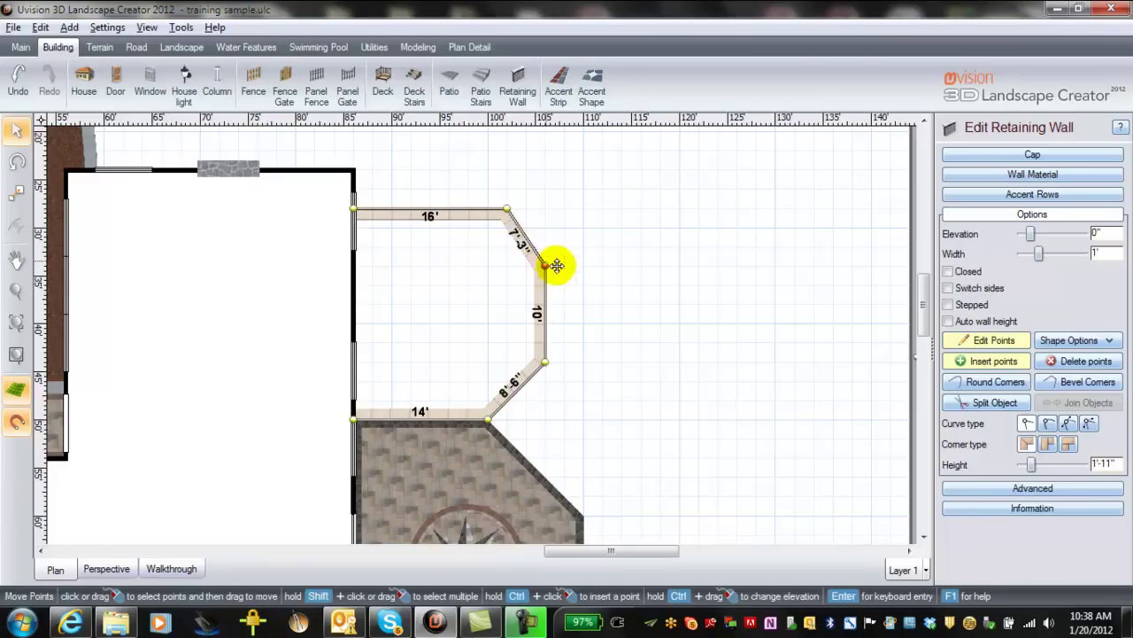
{"action": "mouse_move", "coordinate": [507, 207]}
{"action": "left_mouse_down"}
{"action": "mouse_move", "coordinate": [490, 224]}
{"action": "mouse_move", "coordinate": [501, 208]}
{"action": "left_mouse_up"}
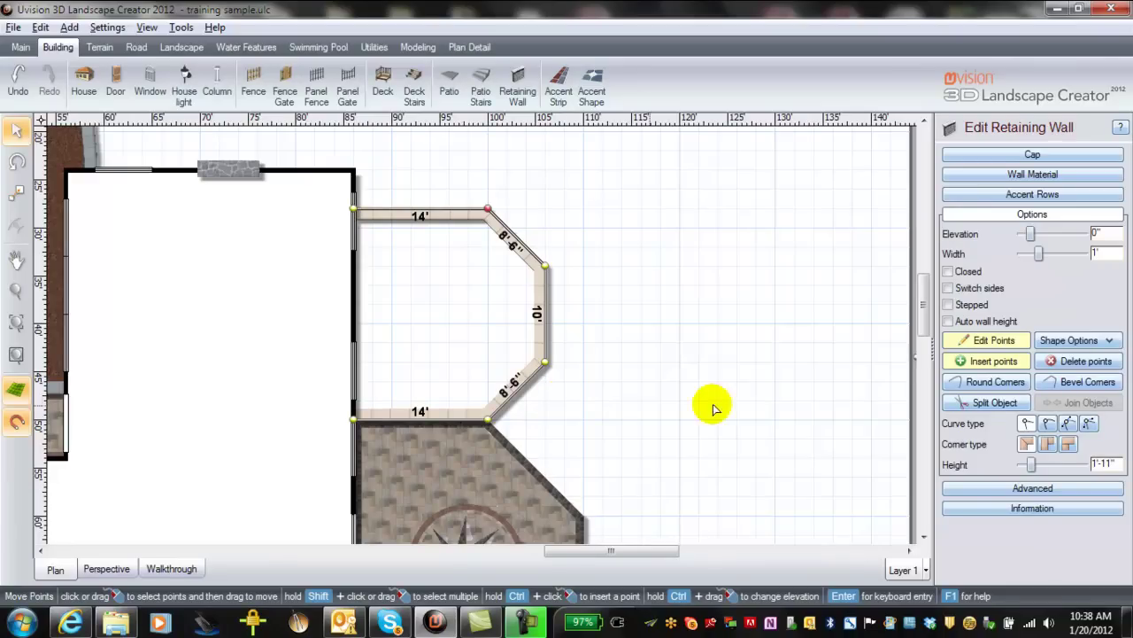
{"action": "left_click", "coordinate": [996, 343]}
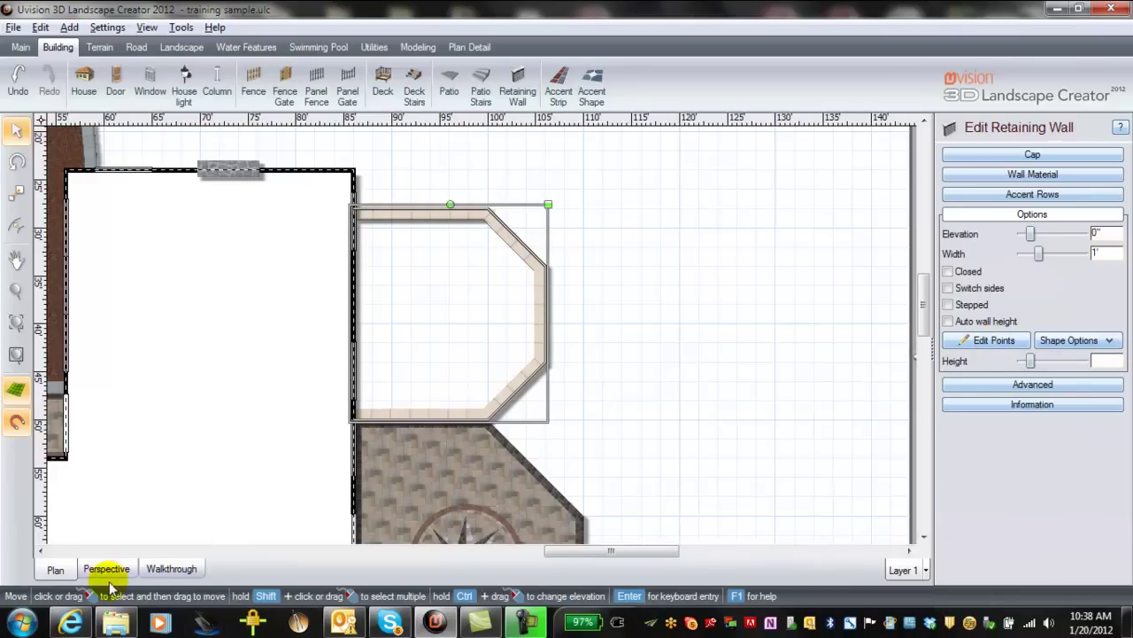
Step: In the 3D perspective view, replace the retaining wall's main material with a grey Unilock stone block
{"action": "left_click", "coordinate": [107, 569]}
{"action": "scroll", "coordinate": [542, 478], "scroll_direction": "up", "scroll_amount": 3}
{"action": "middle_click_drag", "start_coordinate": [548, 484], "coordinate": [757, 459]}
{"action": "scroll", "coordinate": [565, 394], "scroll_direction": "up", "scroll_amount": 3}
{"action": "scroll", "coordinate": [549, 394], "scroll_direction": "up", "scroll_amount": 1}
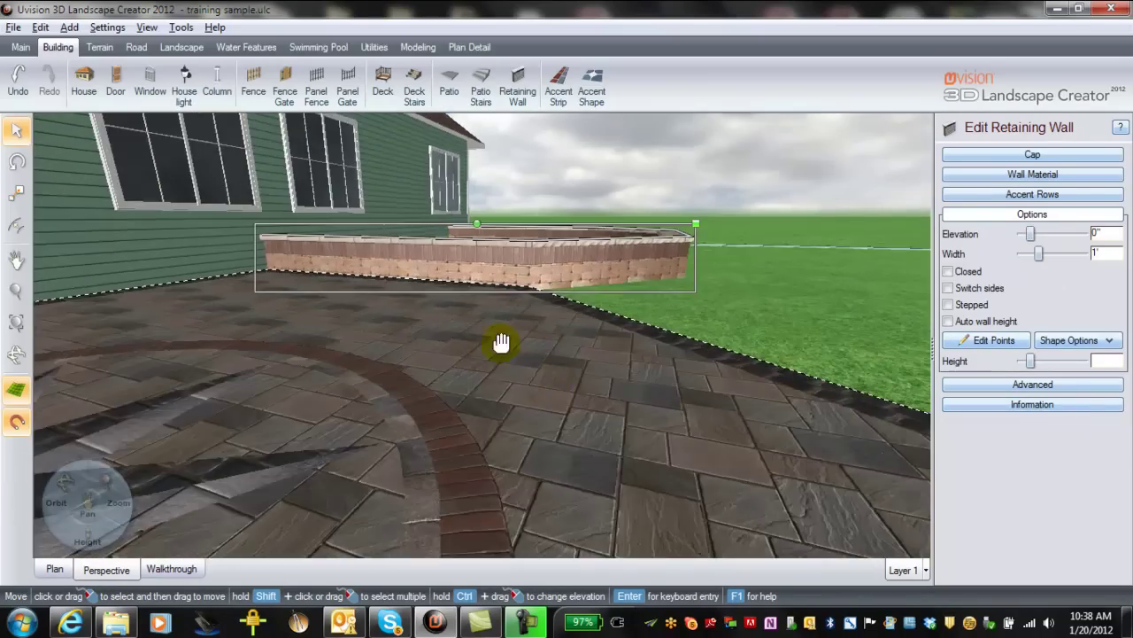
{"action": "middle_click_drag", "start_coordinate": [502, 343], "coordinate": [465, 513]}
{"action": "middle_click_drag", "start_coordinate": [428, 200], "coordinate": [361, 553]}
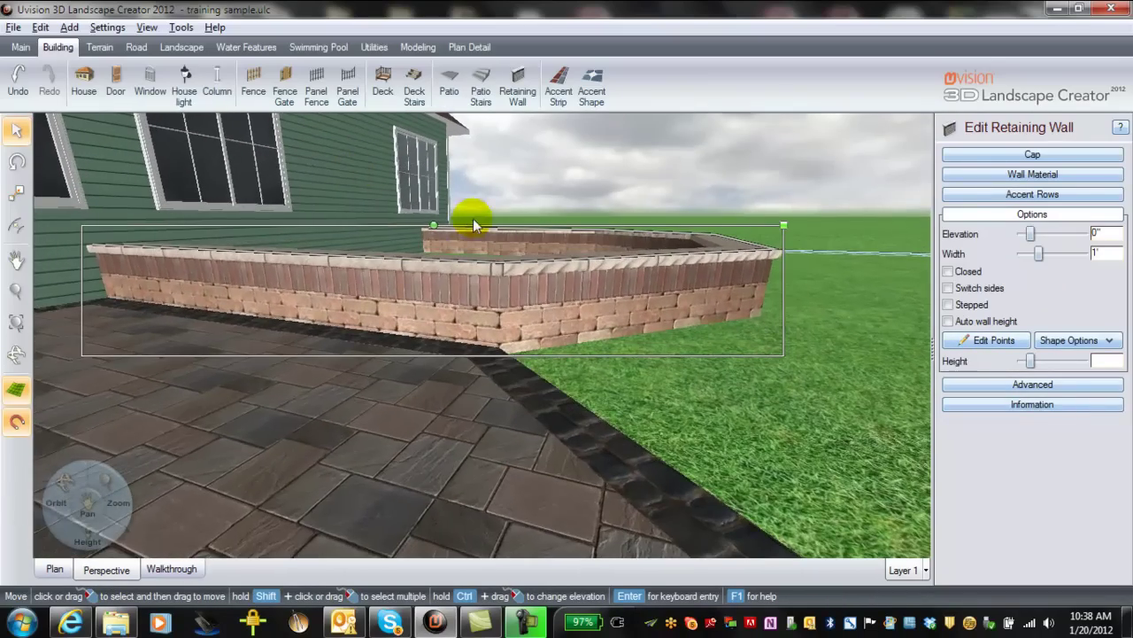
{"action": "left_click", "coordinate": [1054, 193]}
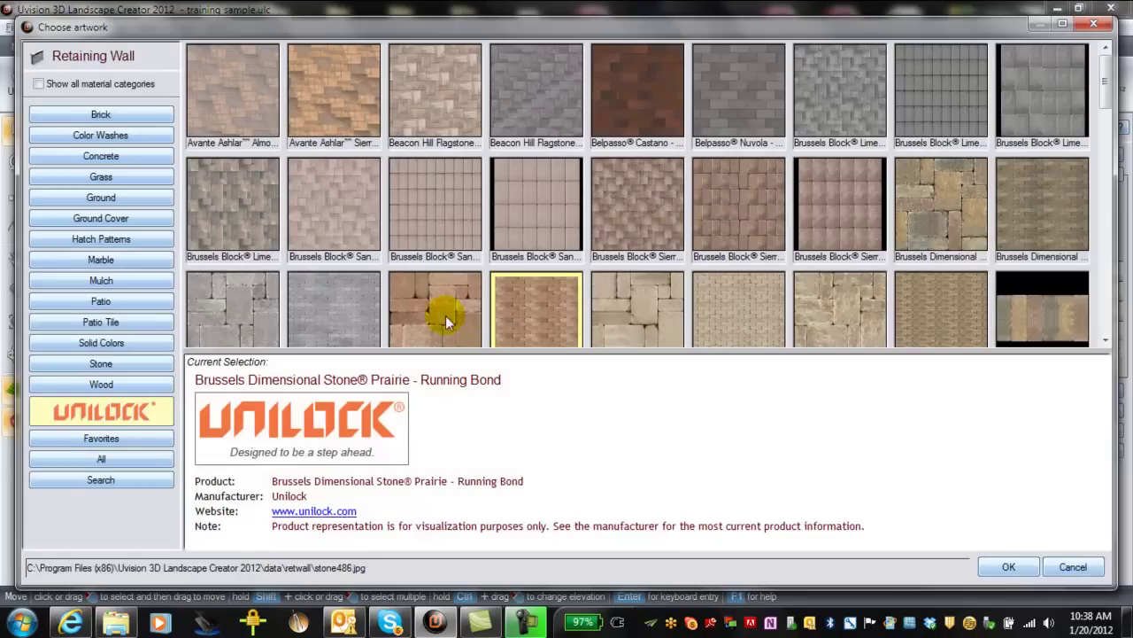
{"action": "double_click", "coordinate": [351, 329]}
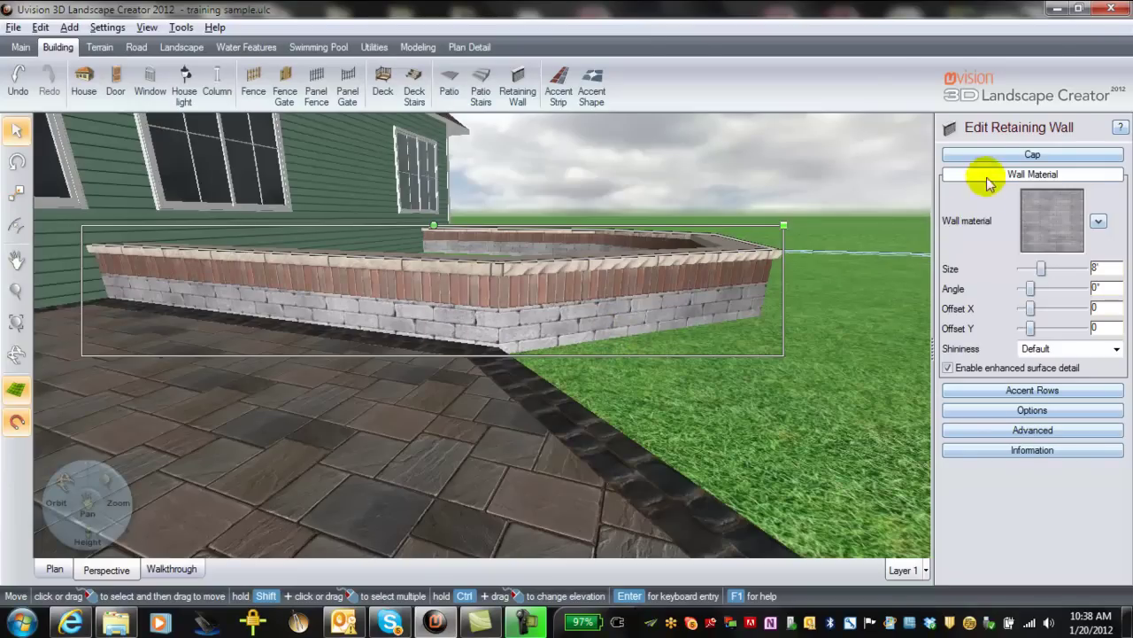
Step: Change the retaining wall's cap material to the blue-grey Unilock Ledgestone Coping
{"action": "left_click", "coordinate": [1018, 155]}
{"action": "left_click", "coordinate": [1050, 205]}
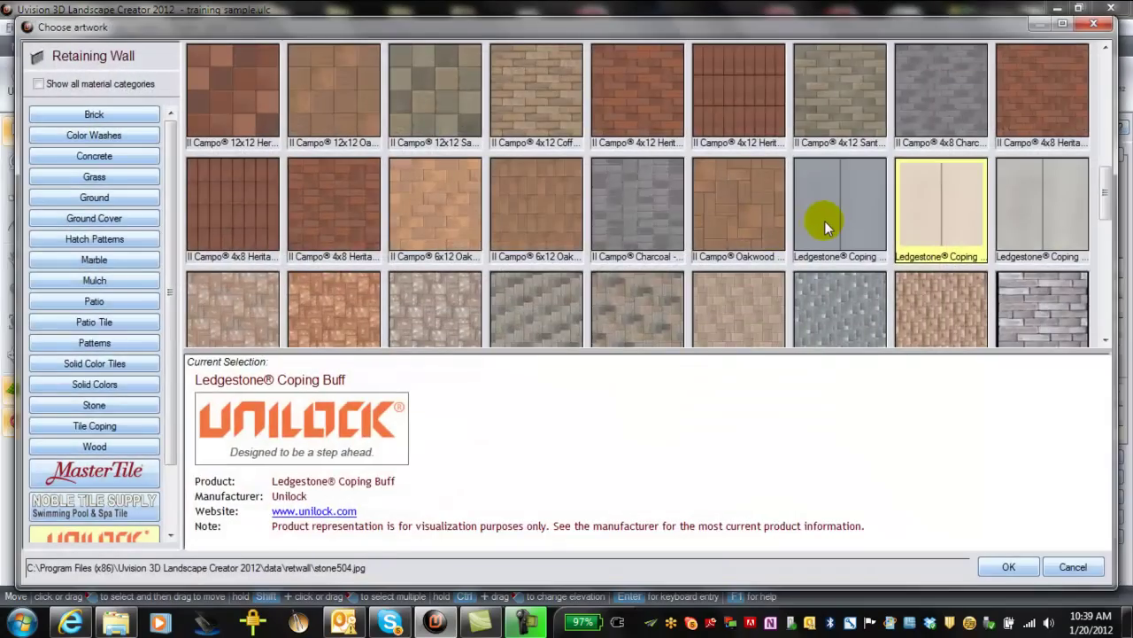
{"action": "double_click", "coordinate": [824, 221]}
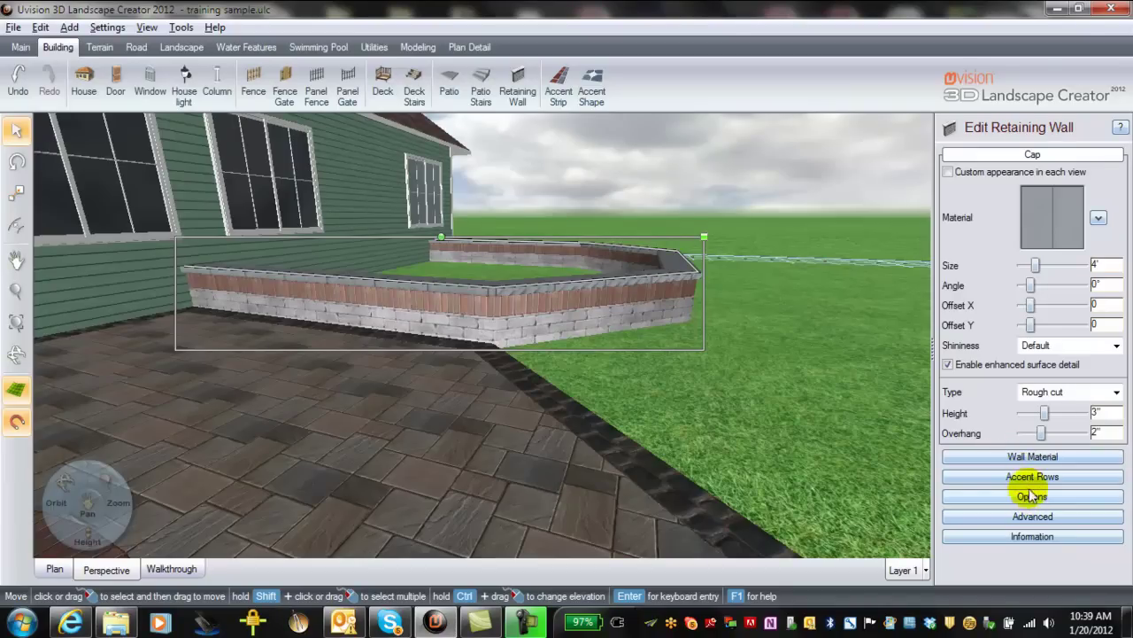
{"action": "left_click", "coordinate": [1040, 456]}
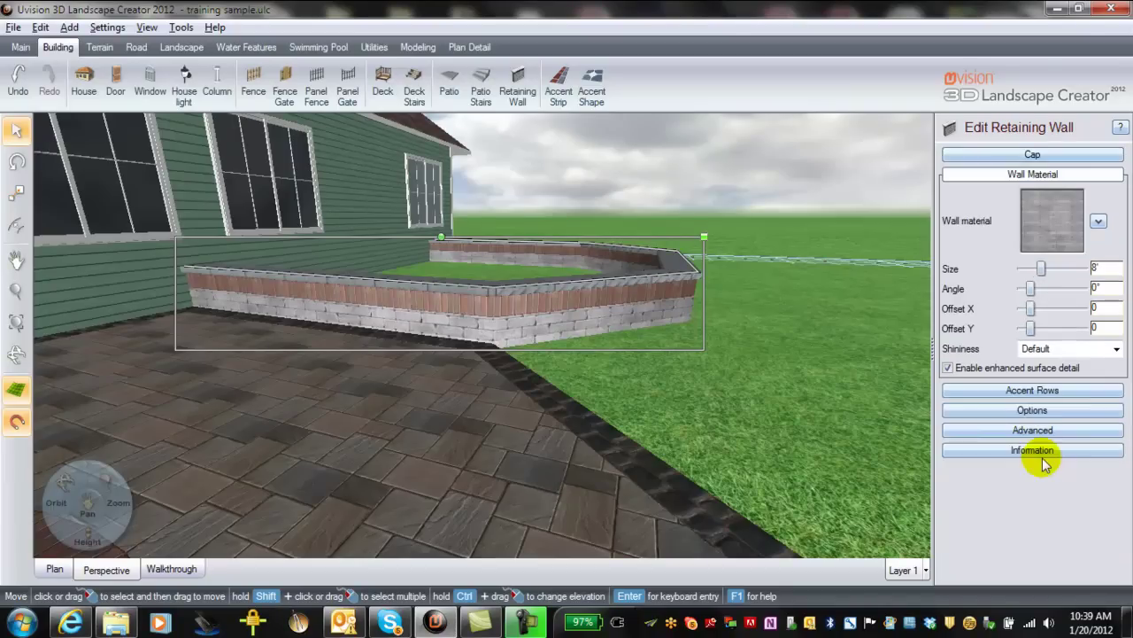
Step: Lower the retaining wall beside the compass patio to a height of 8"
{"action": "left_click", "coordinate": [1051, 411]}
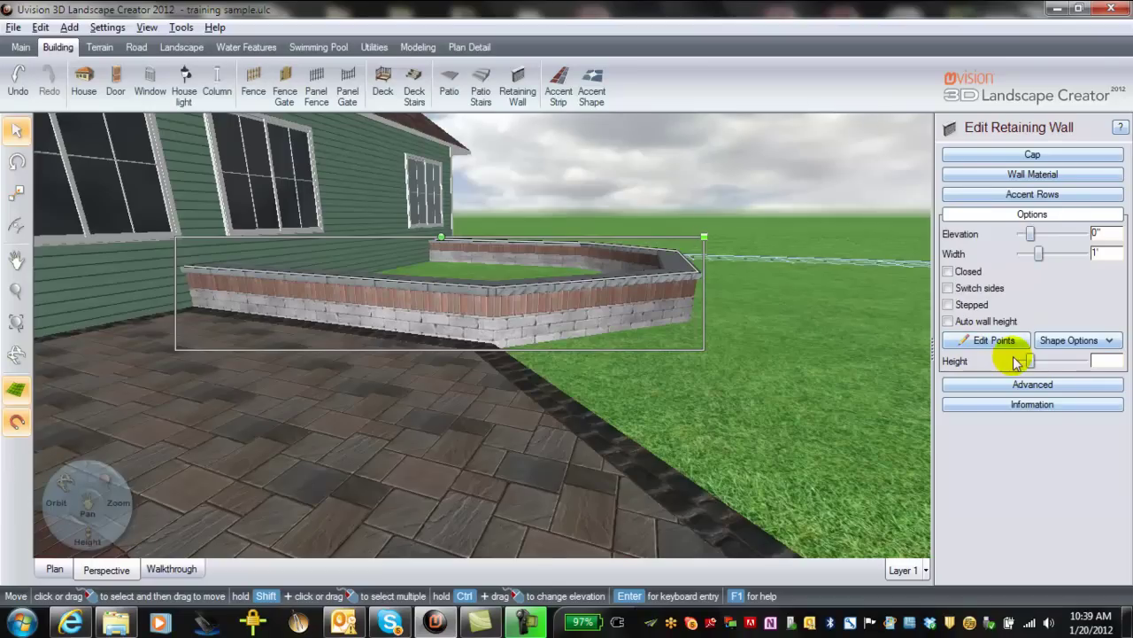
{"action": "left_click", "coordinate": [1022, 362]}
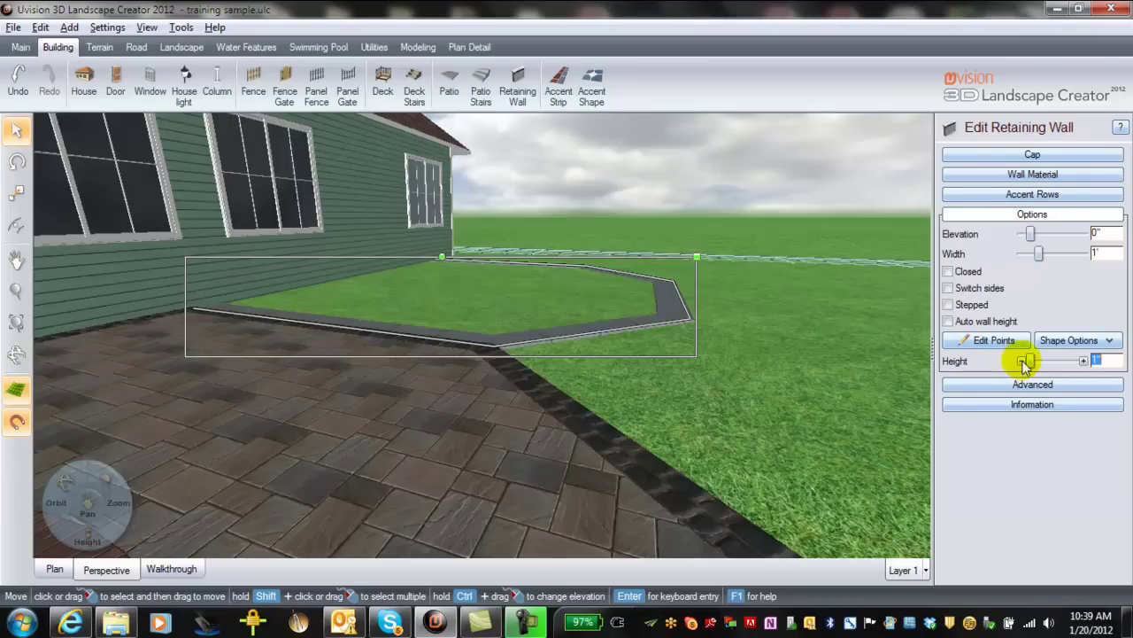
{"action": "left_click", "coordinate": [1083, 362]}
{"action": "left_click", "coordinate": [1082, 362]}
{"action": "left_click", "coordinate": [1083, 362]}
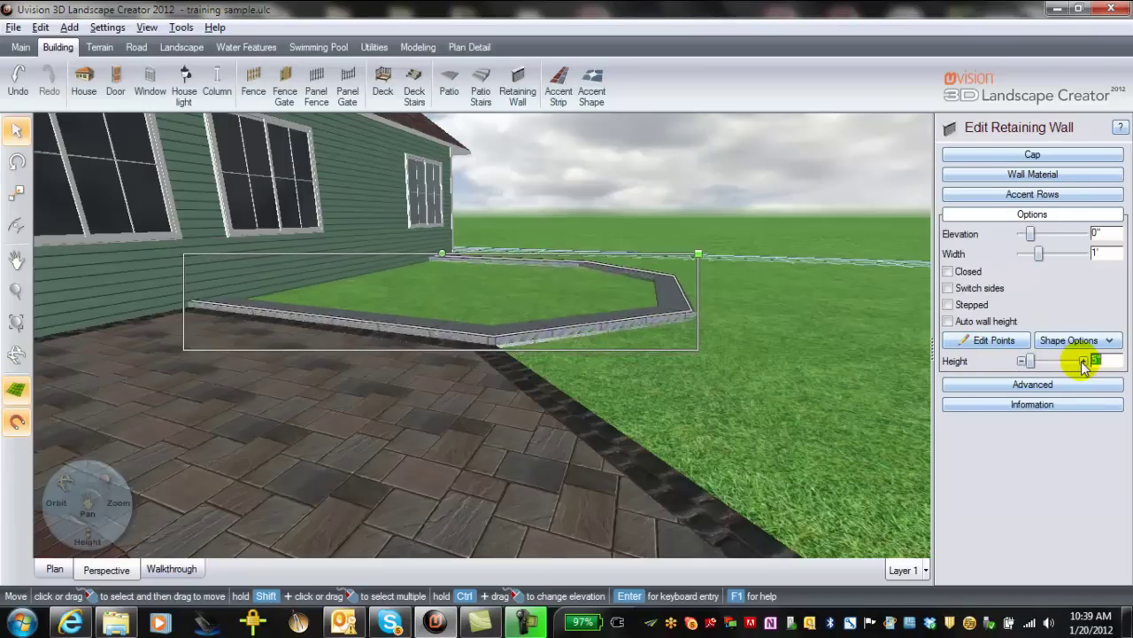
{"action": "left_click", "coordinate": [1083, 362]}
{"action": "left_click", "coordinate": [1083, 362]}
{"action": "left_click", "coordinate": [1083, 362]}
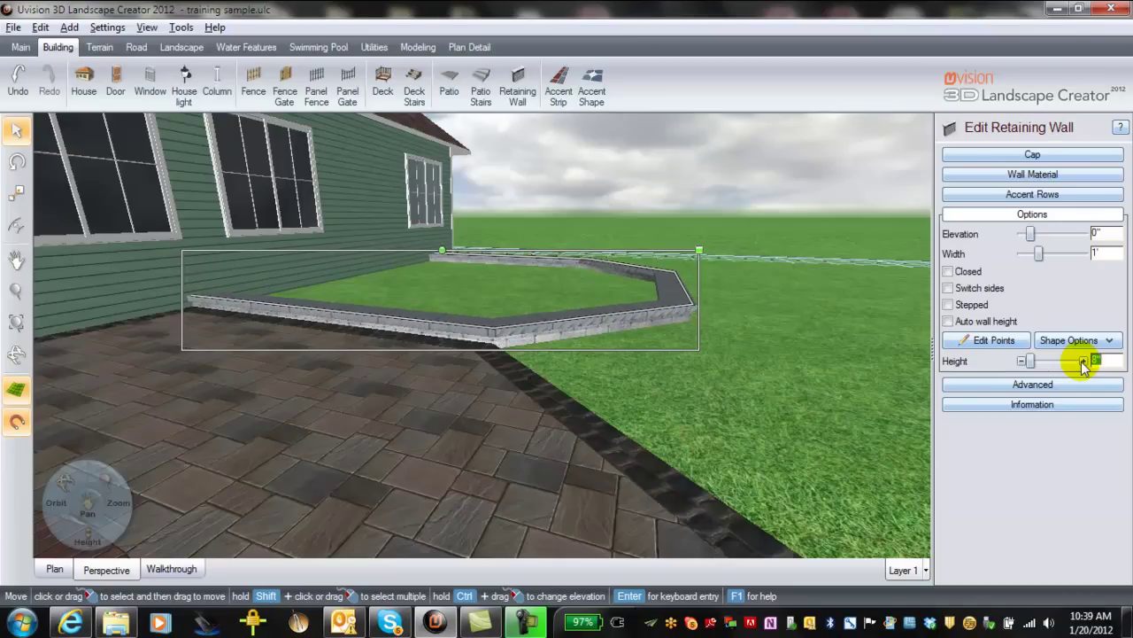
Step: Copy the retaining wall's shape and paste it as a new patio inside the wall
{"action": "middle_click_drag", "start_coordinate": [760, 377], "coordinate": [670, 425]}
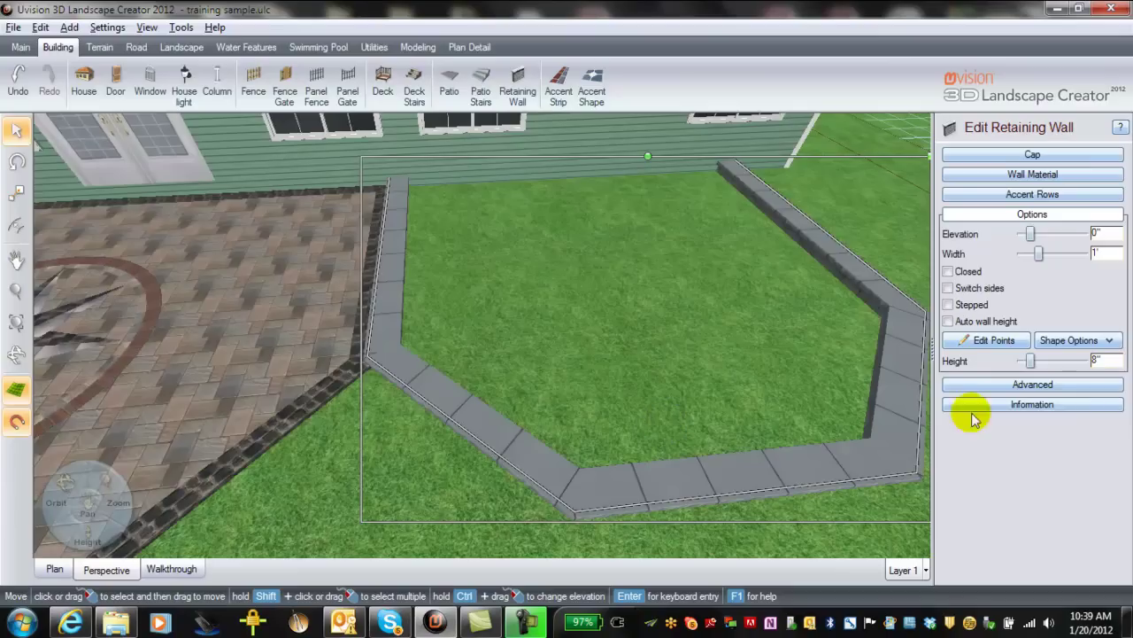
{"action": "left_click", "coordinate": [1103, 341]}
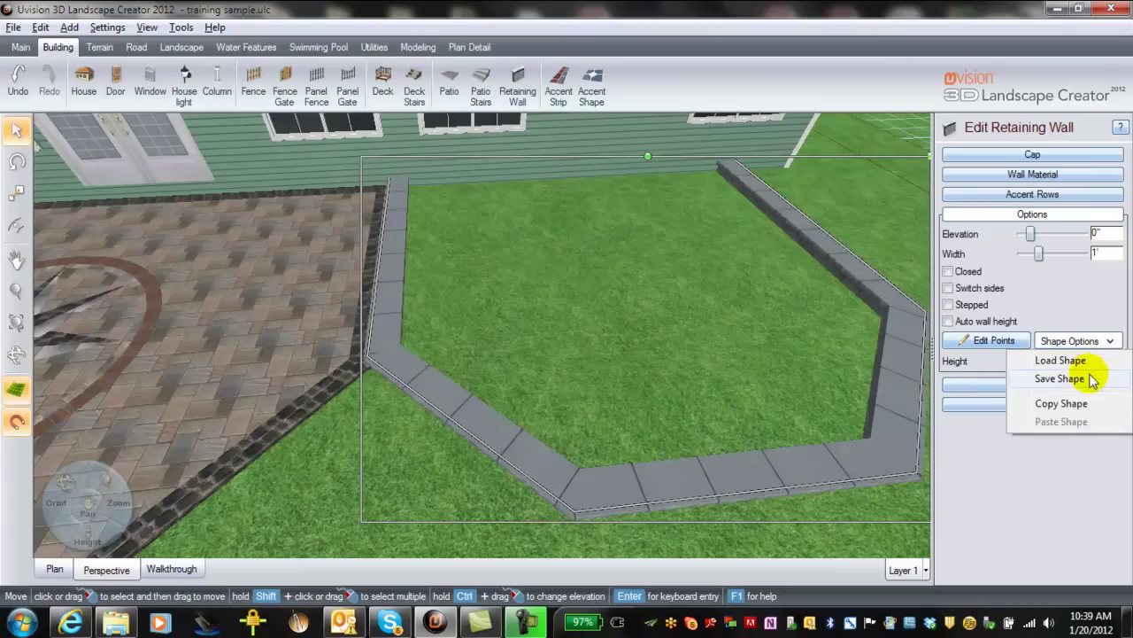
{"action": "left_click", "coordinate": [1088, 400]}
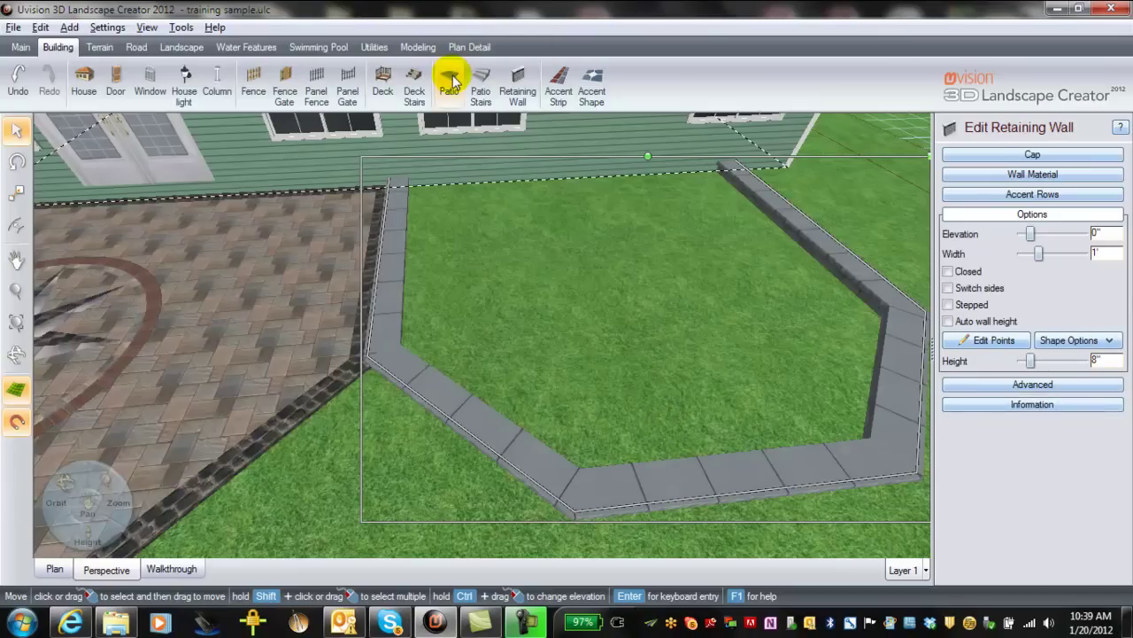
{"action": "left_click", "coordinate": [450, 82]}
{"action": "left_click", "coordinate": [1098, 219]}
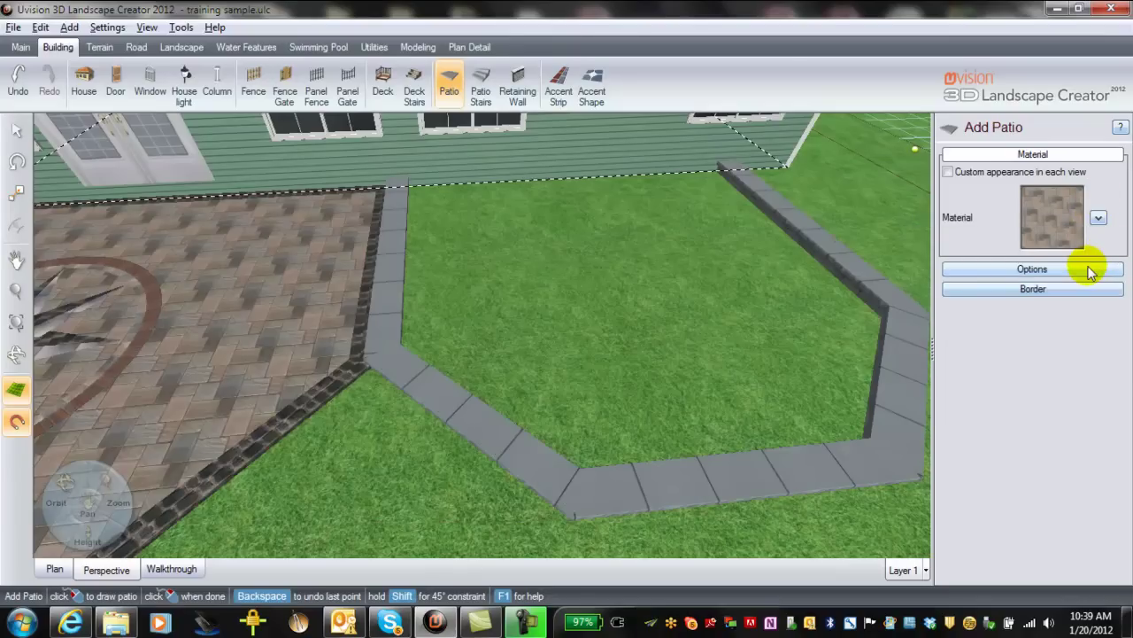
{"action": "left_click", "coordinate": [1088, 268]}
{"action": "left_click", "coordinate": [1113, 329]}
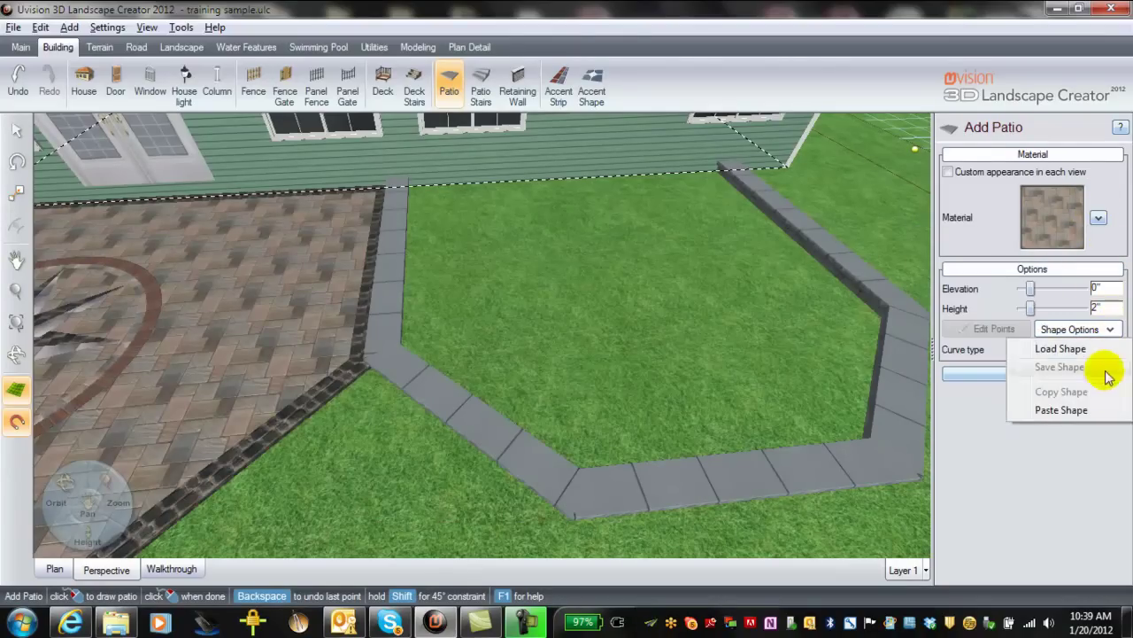
{"action": "left_click", "coordinate": [1061, 409]}
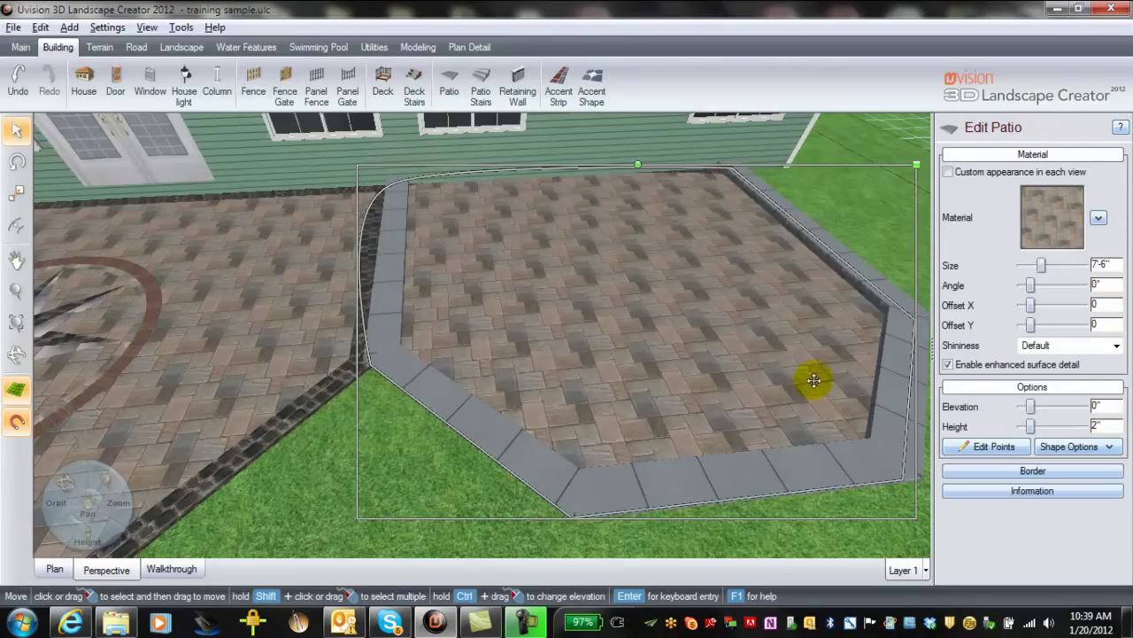
Step: Raise the new patio inside the retaining wall to an elevation of 5"
{"action": "scroll", "coordinate": [816, 379], "scroll_direction": "up", "scroll_amount": 1}
{"action": "scroll", "coordinate": [816, 379], "scroll_direction": "down", "scroll_amount": 2}
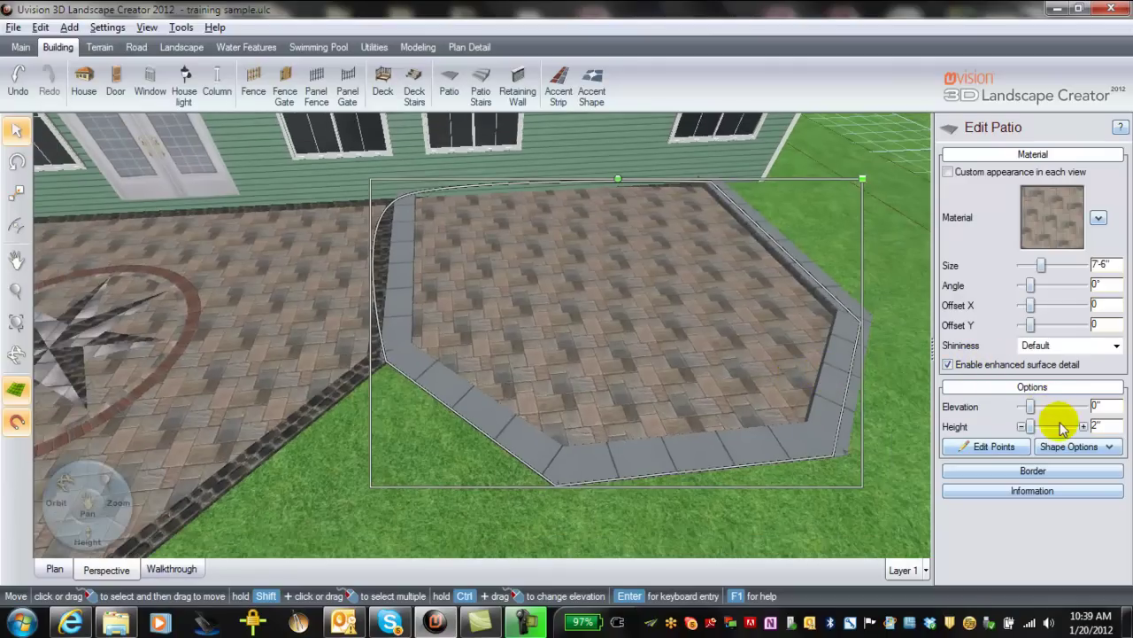
{"action": "left_click", "coordinate": [1082, 406]}
{"action": "left_click", "coordinate": [1083, 406]}
{"action": "left_click", "coordinate": [1083, 406]}
{"action": "left_click", "coordinate": [1083, 407]}
{"action": "left_click", "coordinate": [1083, 407]}
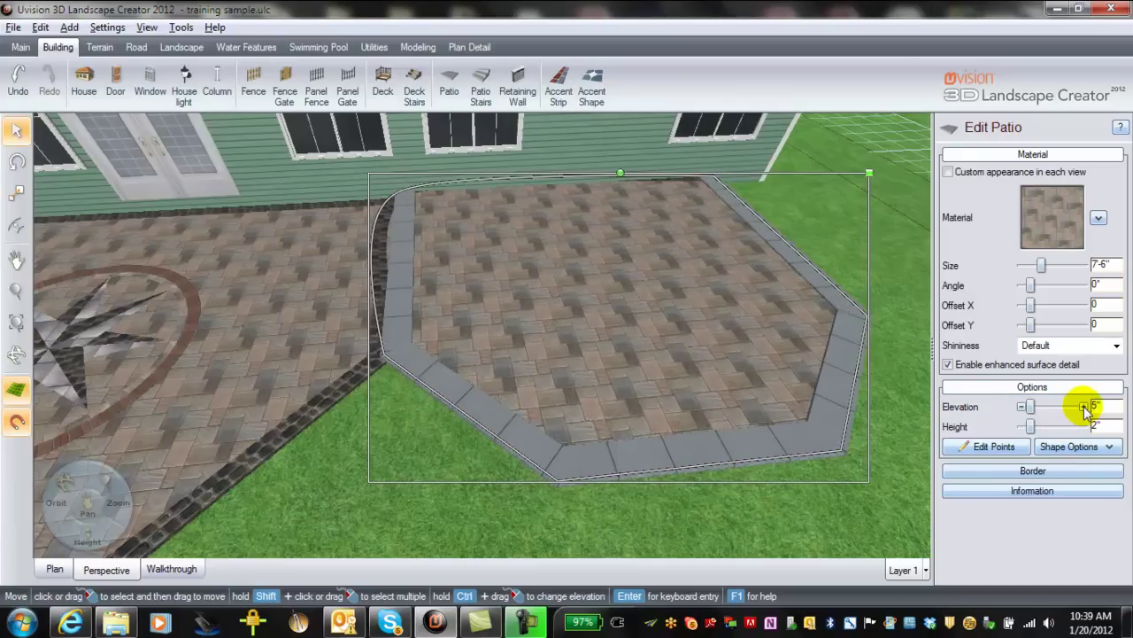
{"action": "left_click", "coordinate": [1084, 407]}
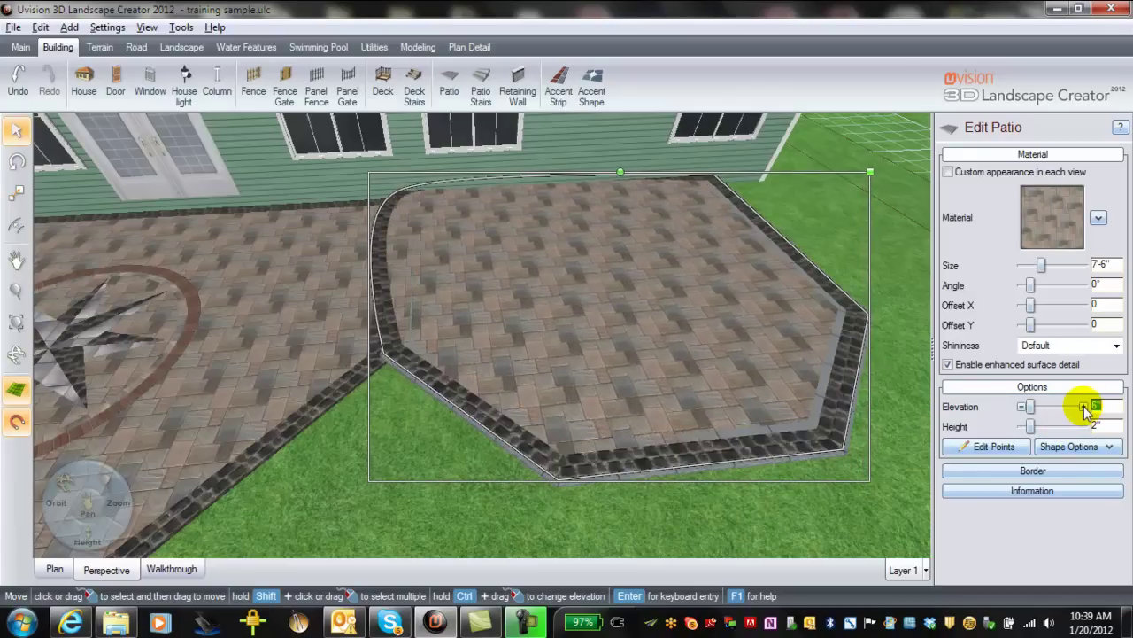
{"action": "left_click", "coordinate": [1023, 408]}
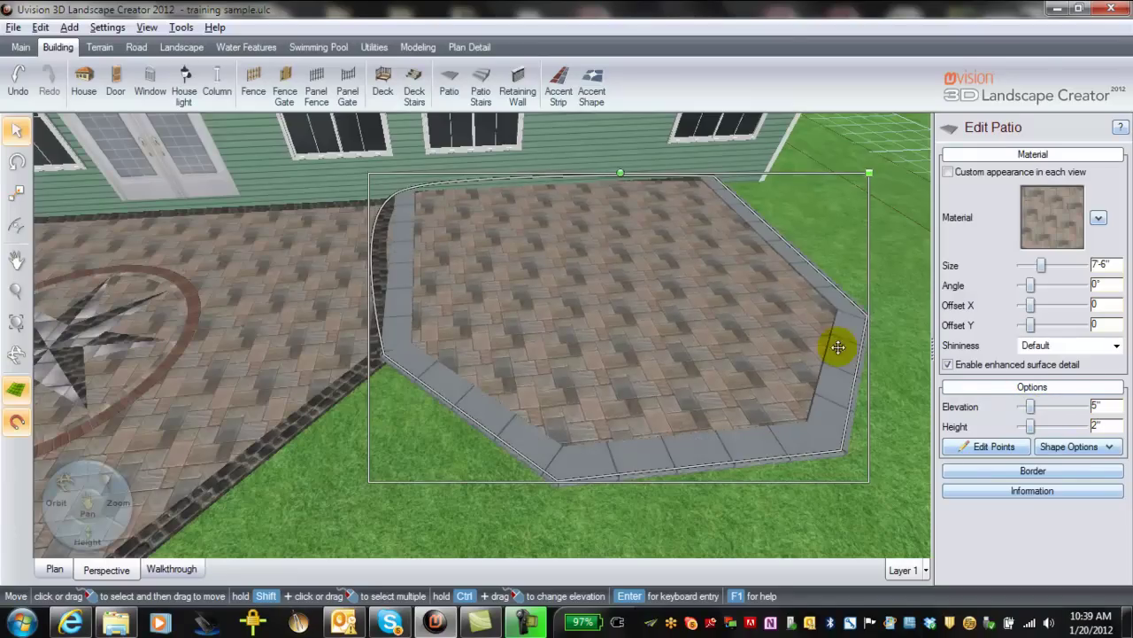
Step: Change the curved corner point of the new patio, where the house meets the compass patio, to the straight curve type
{"action": "left_click", "coordinate": [999, 444]}
{"action": "left_click", "coordinate": [396, 193]}
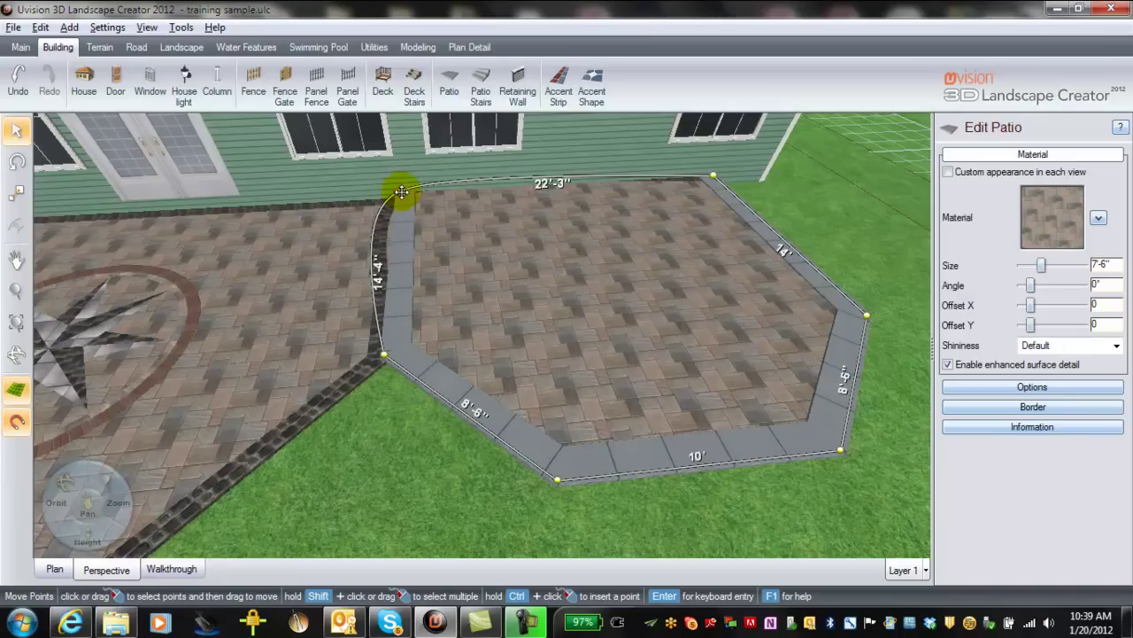
{"action": "left_click", "coordinate": [1032, 387]}
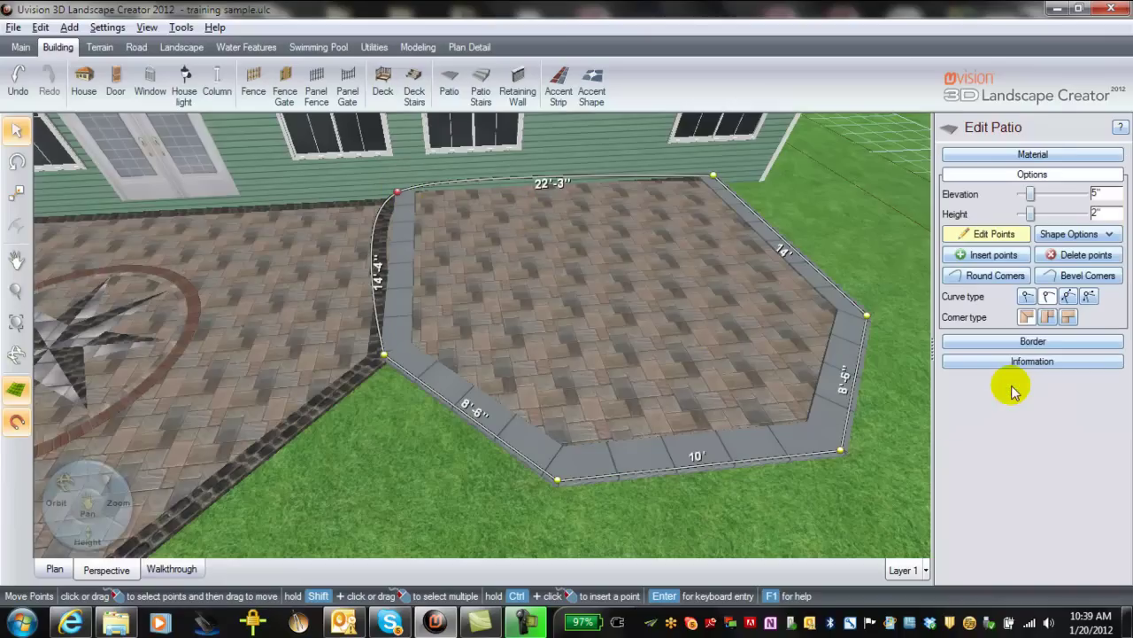
{"action": "left_click", "coordinate": [1026, 297]}
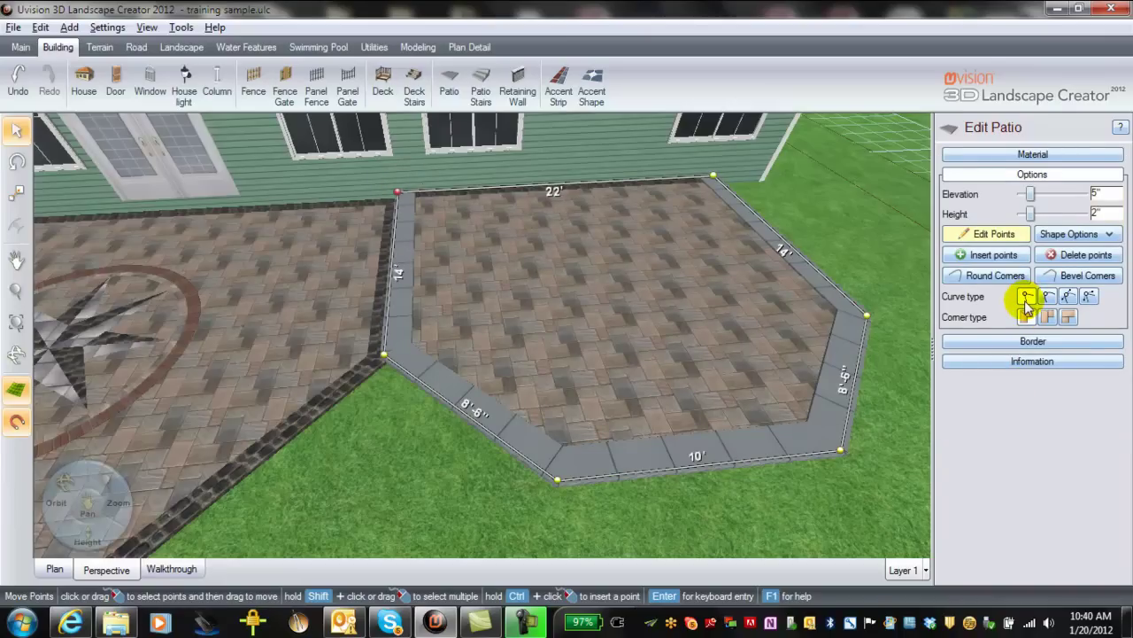
Step: With snapping off, move the raised patio's six corner points inward in plan view to the wall's inner edge, with a 19'-9" house side
{"action": "scroll", "coordinate": [671, 383], "scroll_direction": "up", "scroll_amount": 2}
{"action": "scroll", "coordinate": [670, 383], "scroll_direction": "down", "scroll_amount": 2}
{"action": "middle_click_drag", "start_coordinate": [670, 377], "coordinate": [664, 452]}
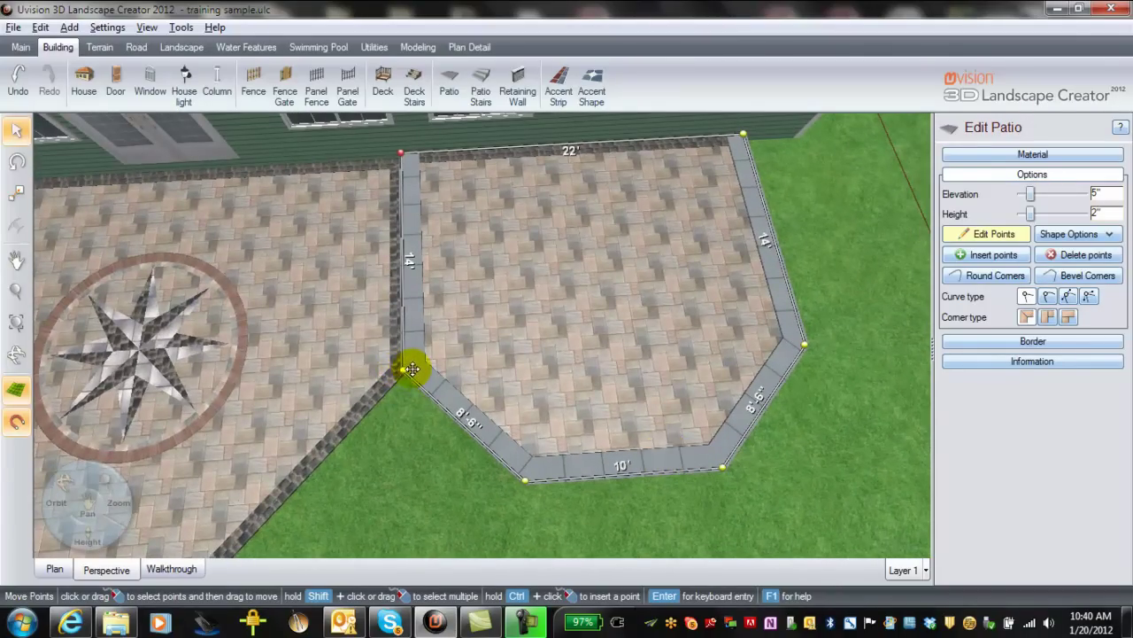
{"action": "mouse_move", "coordinate": [403, 368]}
{"action": "left_mouse_down"}
{"action": "mouse_move", "coordinate": [421, 357]}
{"action": "mouse_move", "coordinate": [402, 358]}
{"action": "left_mouse_up"}
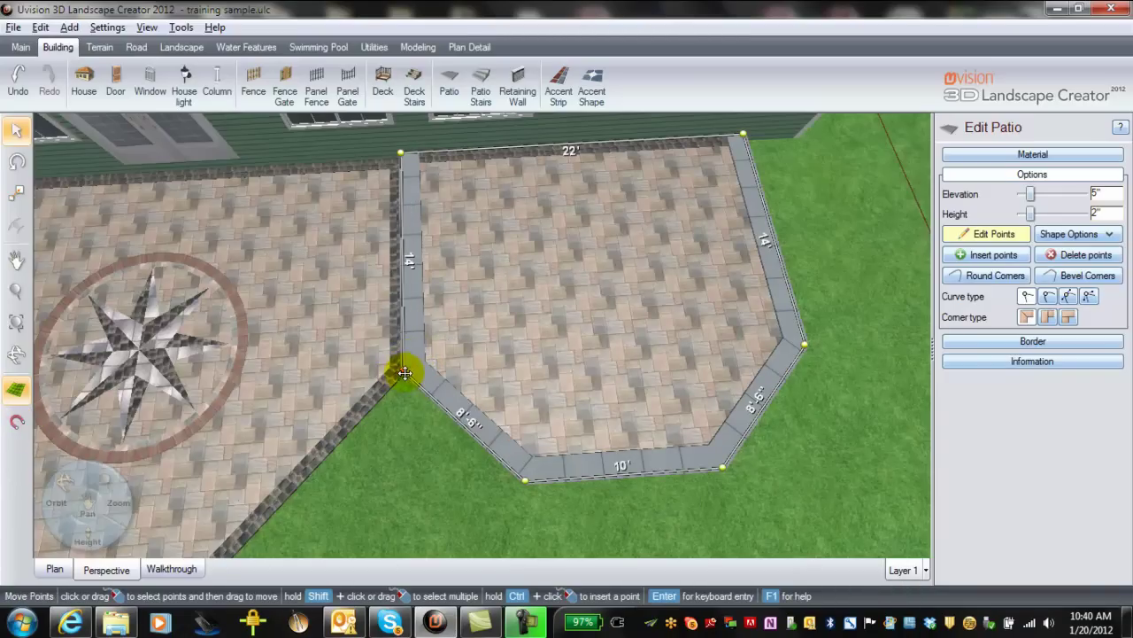
{"action": "left_click", "coordinate": [55, 569]}
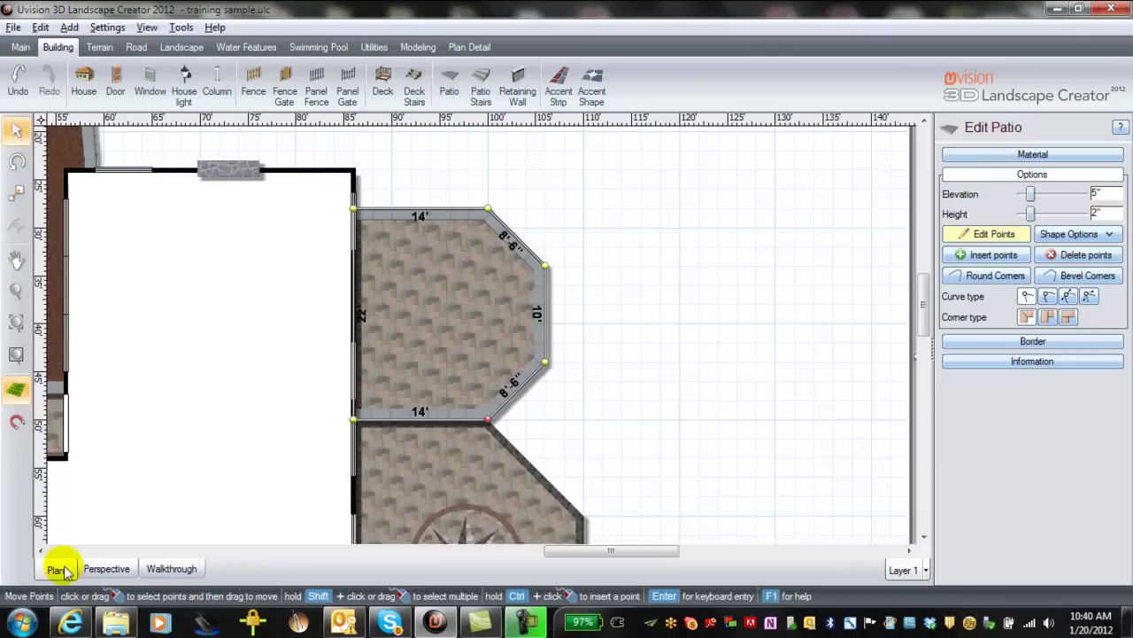
{"action": "left_click_drag", "start_coordinate": [487, 418], "coordinate": [479, 408]}
{"action": "left_click_drag", "start_coordinate": [545, 362], "coordinate": [533, 354]}
{"action": "left_click_drag", "start_coordinate": [542, 267], "coordinate": [533, 267]}
{"action": "left_click_drag", "start_coordinate": [488, 209], "coordinate": [485, 218]}
{"action": "left_click_drag", "start_coordinate": [354, 210], "coordinate": [355, 219]}
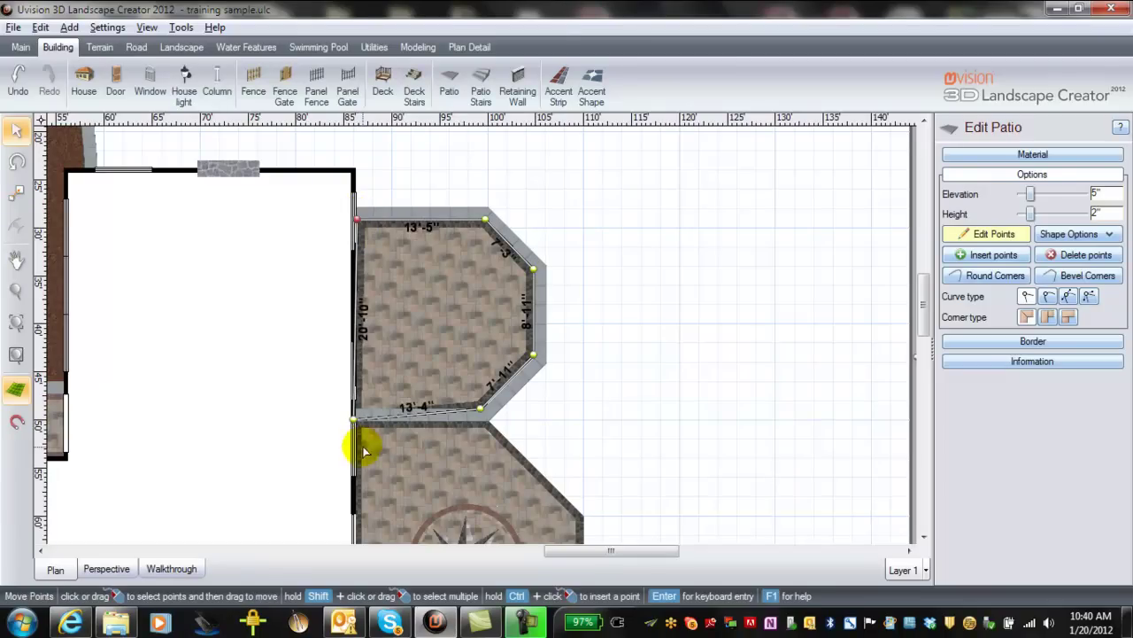
{"action": "left_click_drag", "start_coordinate": [357, 422], "coordinate": [355, 408]}
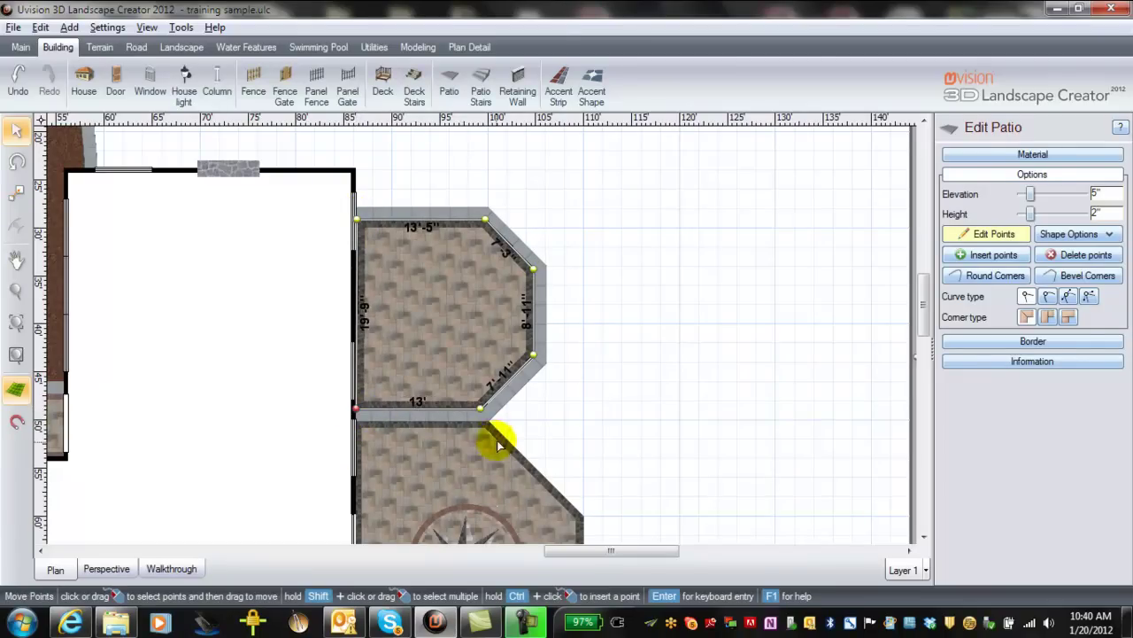
Step: Fine-tune two raised patio corners to give a 9'-2" outer side, 7'-5" angled segment and 13'-2" run, and return to the perspective view
{"action": "scroll", "coordinate": [469, 431], "scroll_direction": "up", "scroll_amount": 3}
{"action": "scroll", "coordinate": [464, 410], "scroll_direction": "up", "scroll_amount": 2}
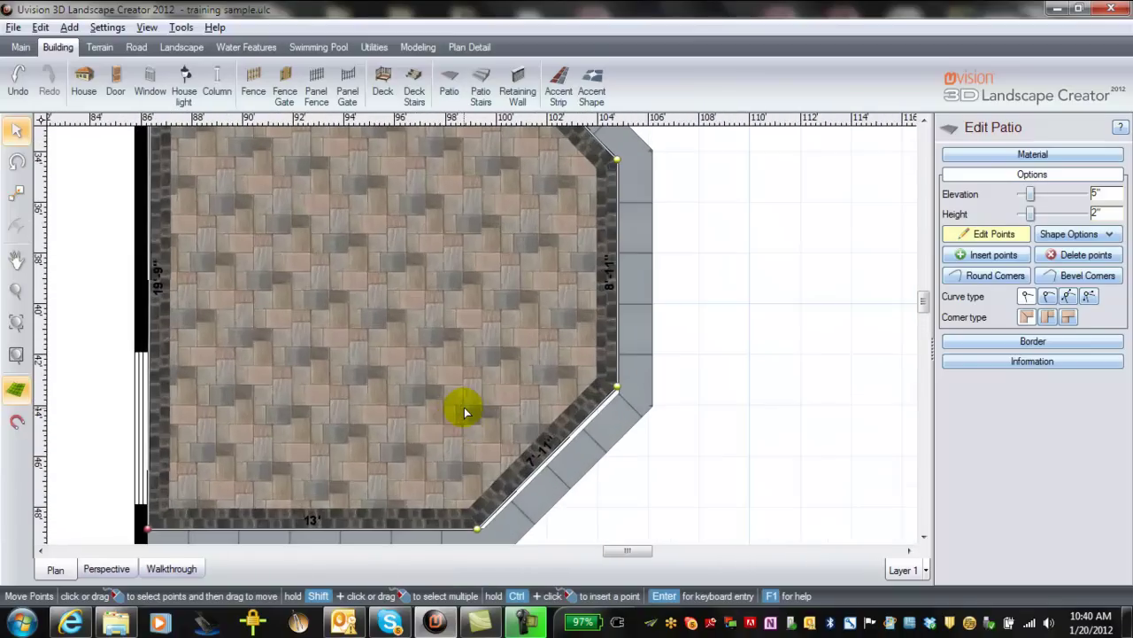
{"action": "left_click_drag", "start_coordinate": [612, 386], "coordinate": [616, 392]}
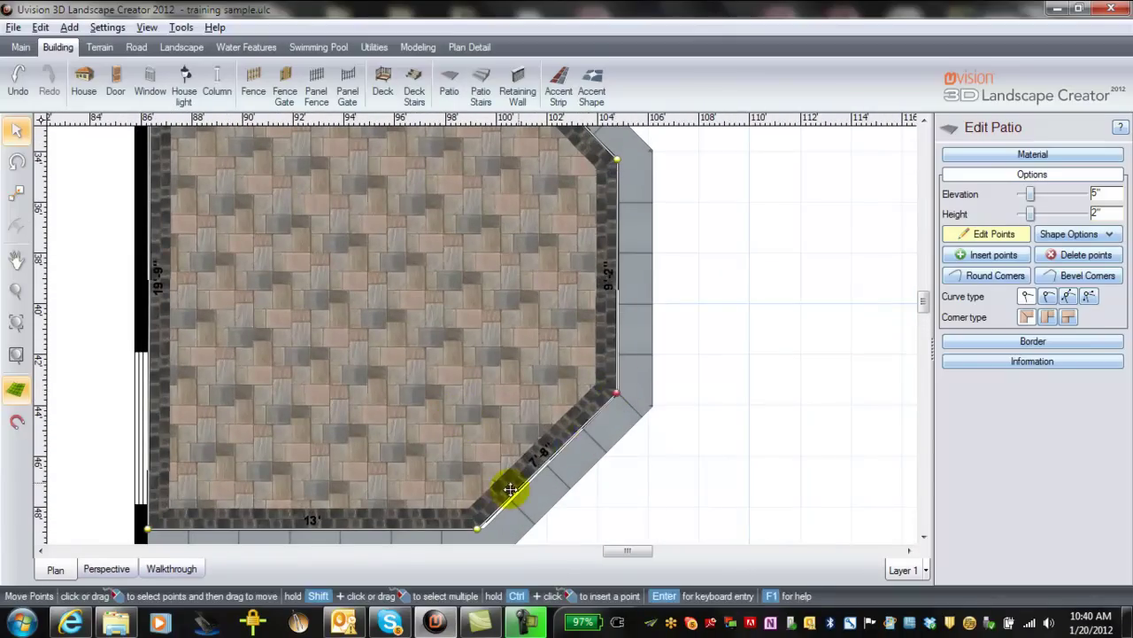
{"action": "left_click_drag", "start_coordinate": [478, 528], "coordinate": [482, 526]}
{"action": "mouse_move", "coordinate": [743, 347]}
{"action": "middle_mouse_down"}
{"action": "mouse_move", "coordinate": [761, 549]}
{"action": "mouse_move", "coordinate": [742, 460]}
{"action": "mouse_move", "coordinate": [746, 330]}
{"action": "middle_mouse_up"}
{"action": "scroll", "coordinate": [746, 333], "scroll_direction": "up", "scroll_amount": 2}
{"action": "scroll", "coordinate": [745, 338], "scroll_direction": "down", "scroll_amount": 2}
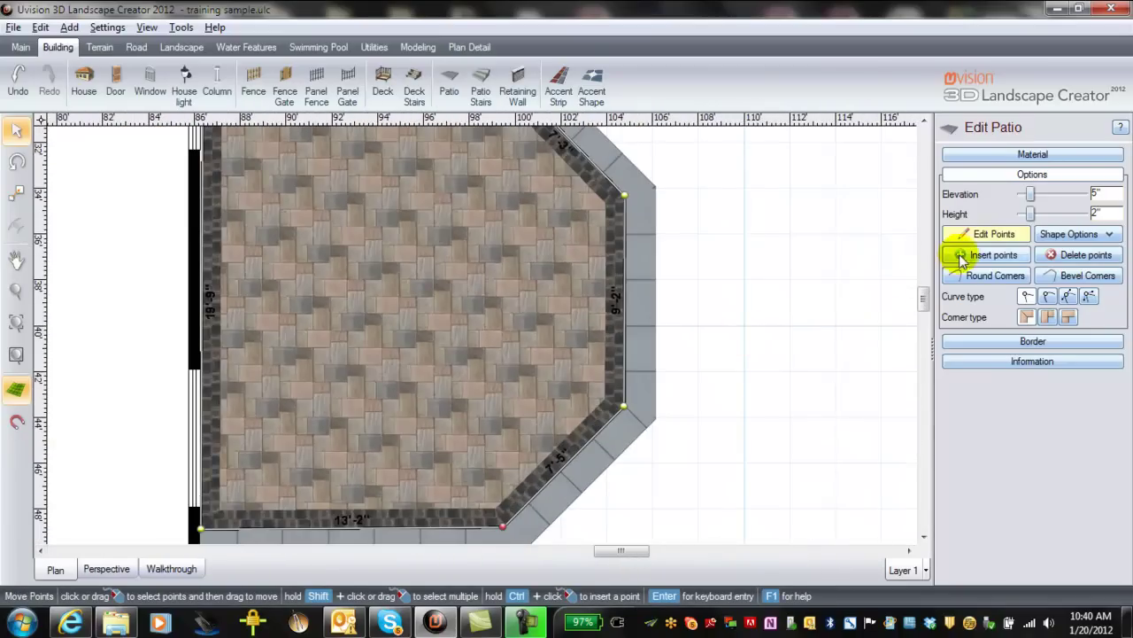
{"action": "left_click", "coordinate": [983, 234]}
{"action": "scroll", "coordinate": [768, 346], "scroll_direction": "down", "scroll_amount": 2}
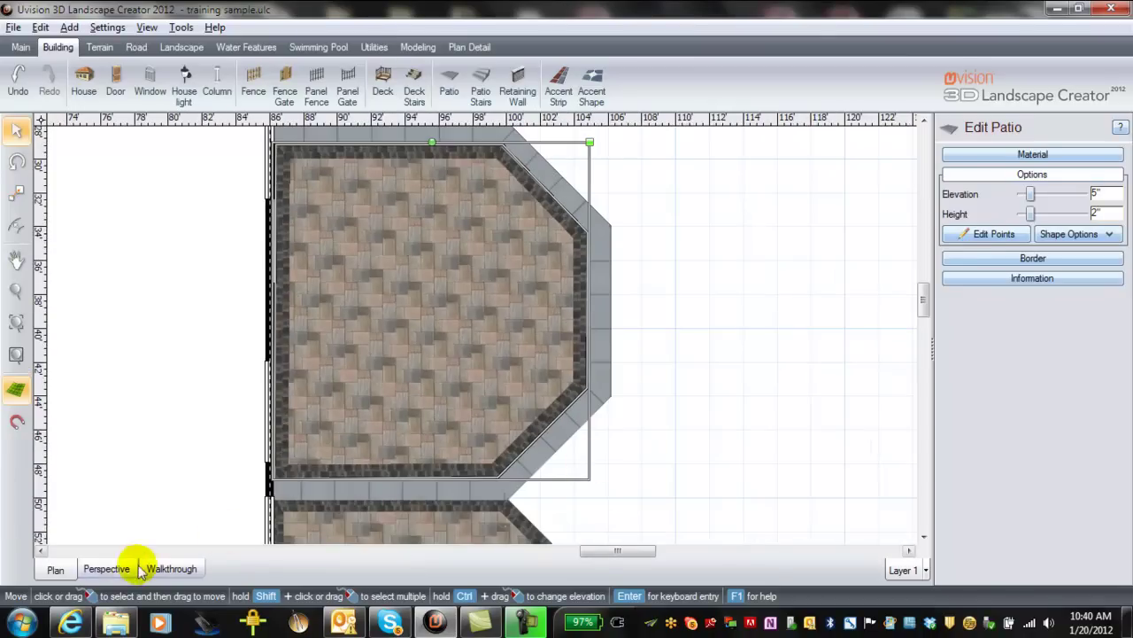
{"action": "left_click", "coordinate": [110, 570]}
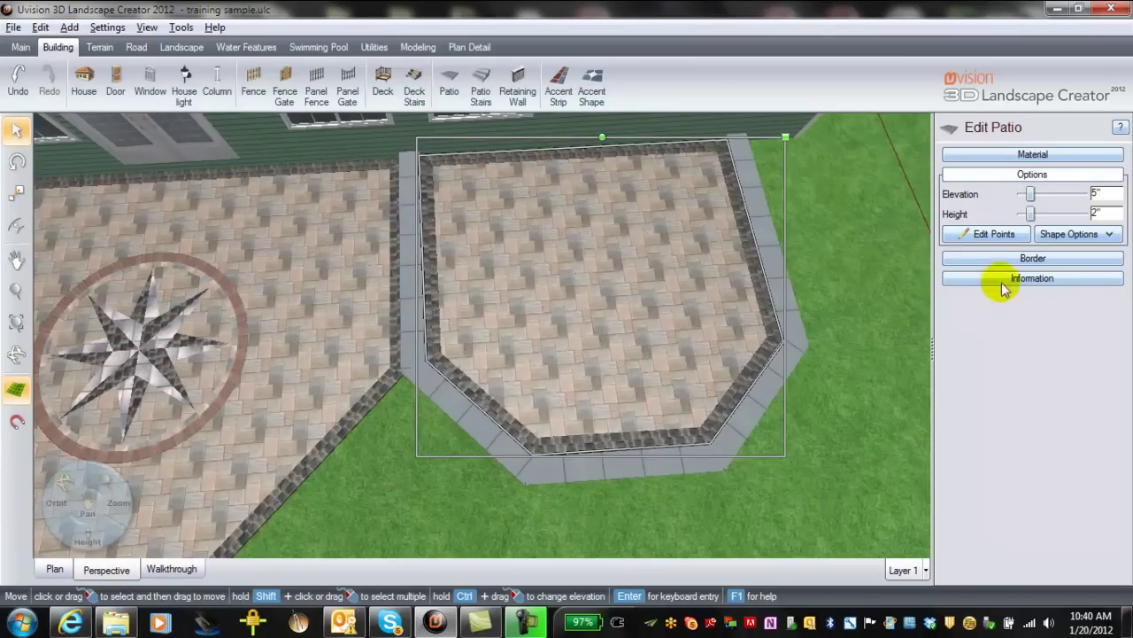